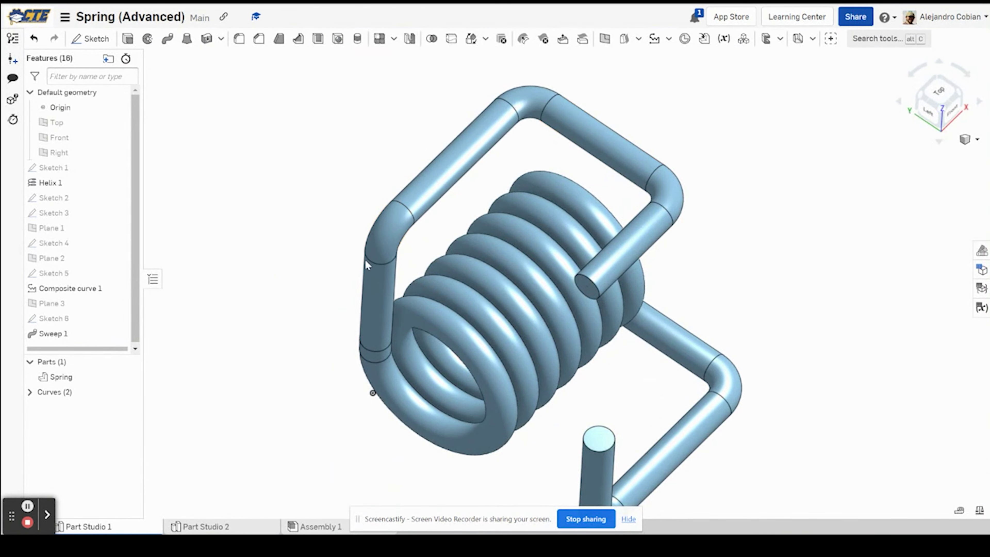
# Step: After previewing Composite curve 1, confirm Inch workspace units and start a sketch on the Right plane
pyautogui.click(73, 288)
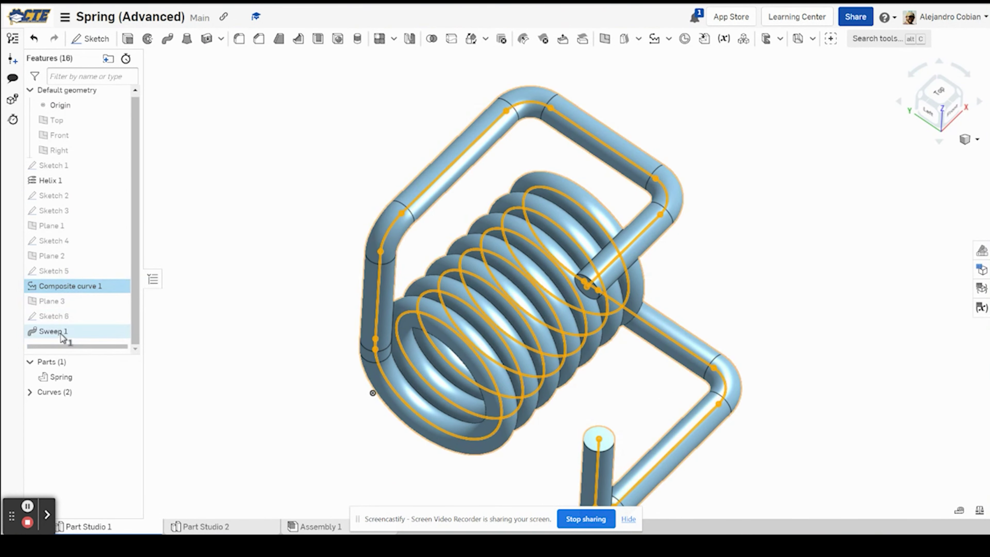
pyautogui.click(763, 300)
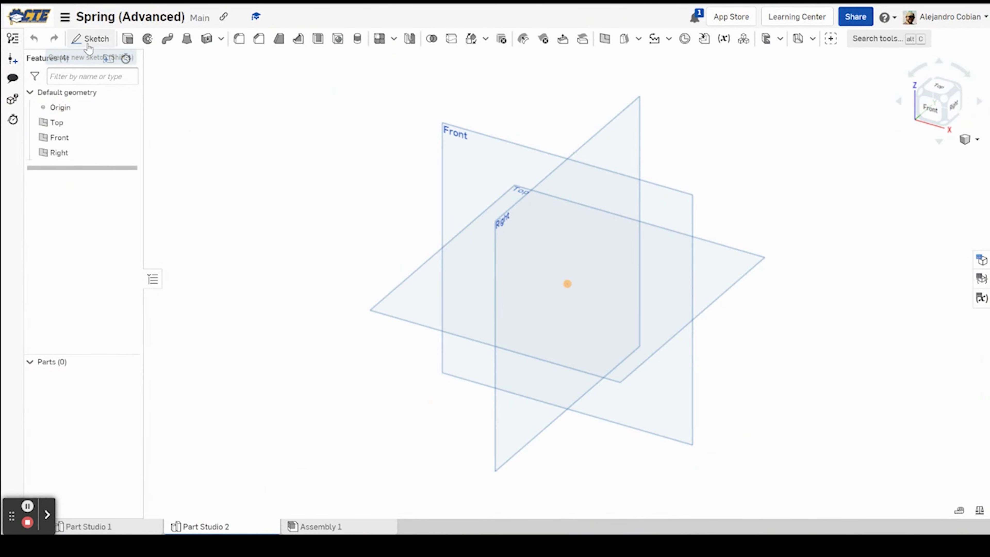
pyautogui.click(65, 17)
pyautogui.click(95, 114)
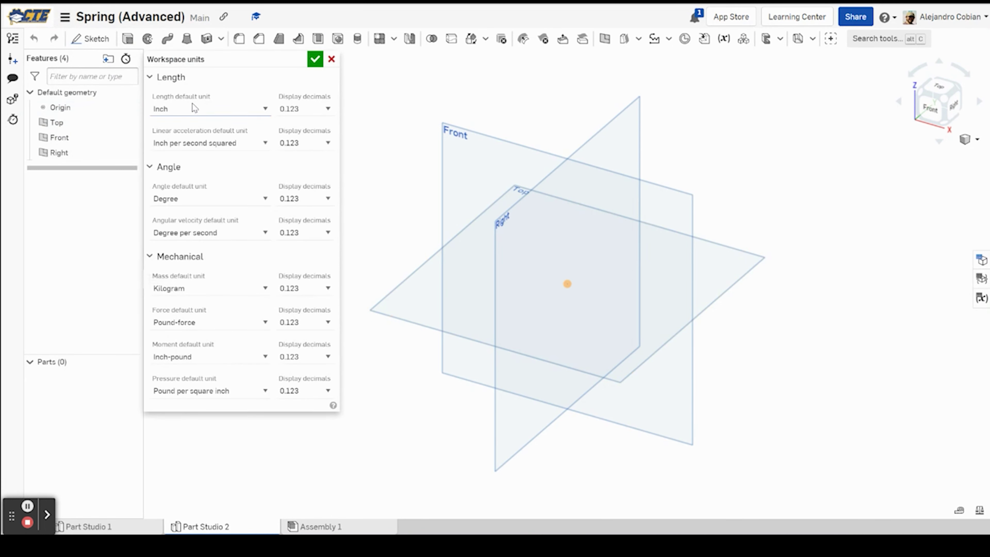
pyautogui.click(315, 59)
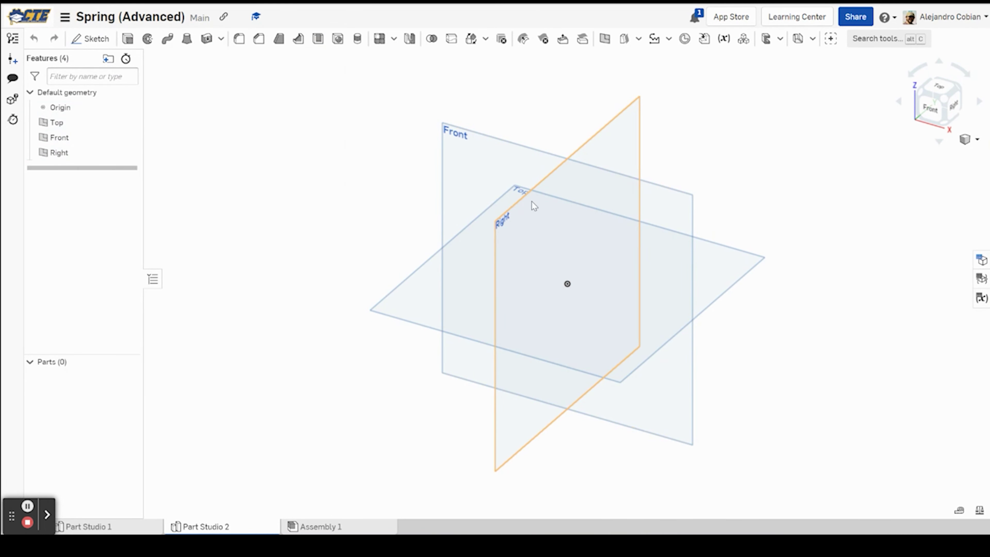
pyautogui.click(611, 144)
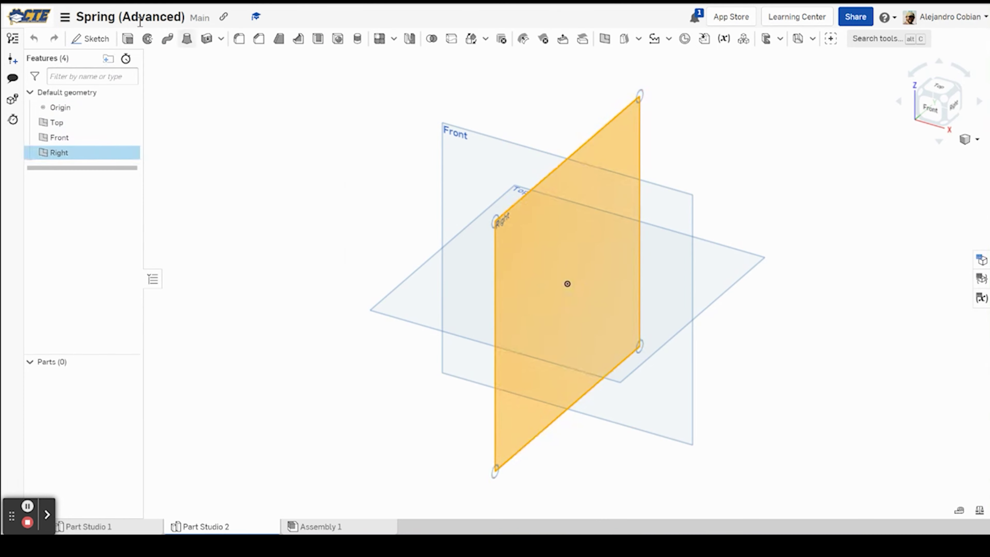
pyautogui.click(96, 39)
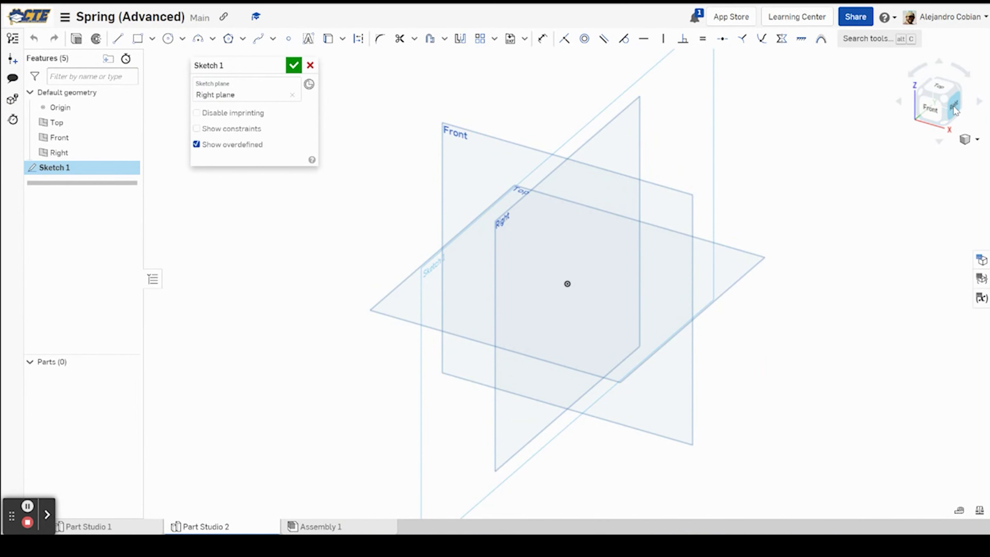
# Step: Face the Right plane, then draw a vertical line up from the origin and a 0.789 horizontal line leftward
pyautogui.click(954, 104)
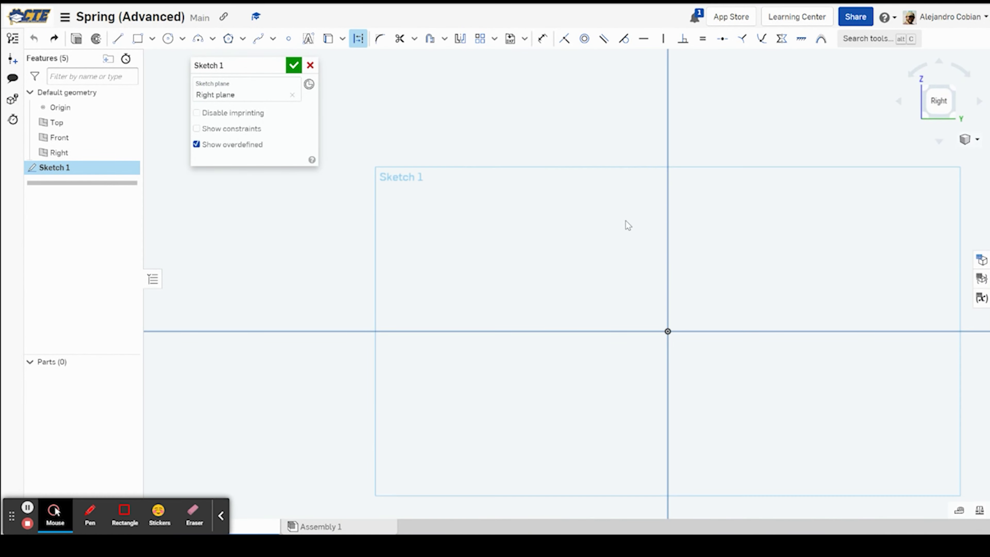
pyautogui.press('l')
pyautogui.press('q')
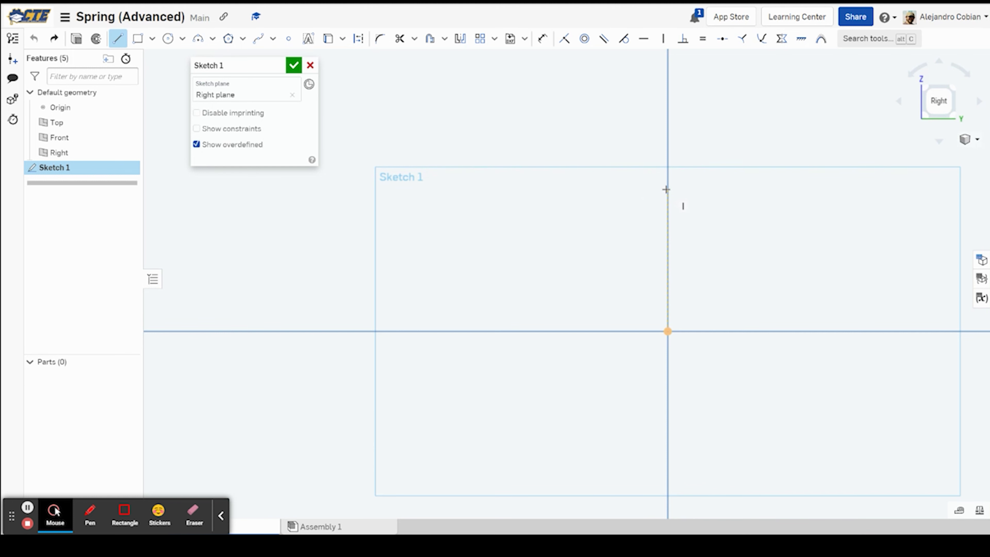
pyautogui.click(667, 332)
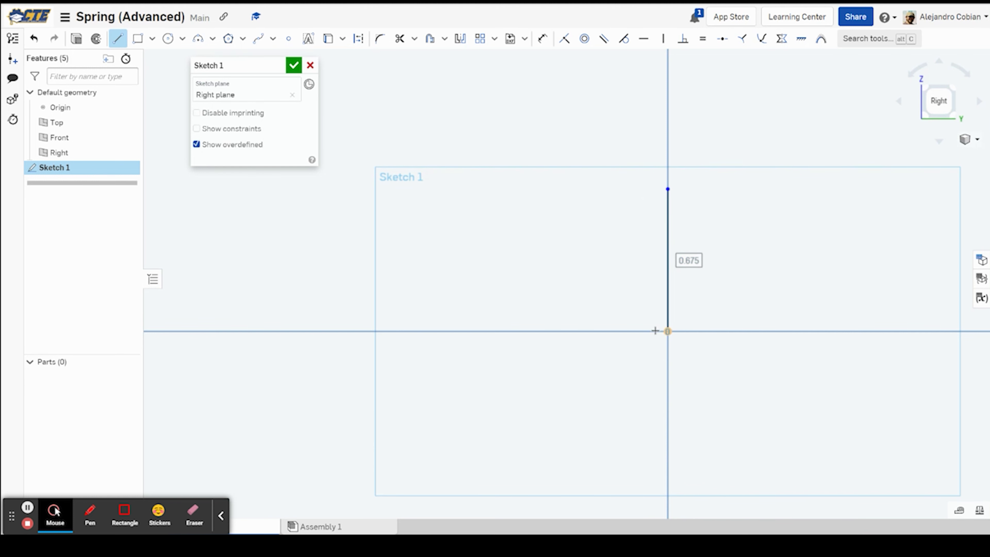
pyautogui.click(502, 331)
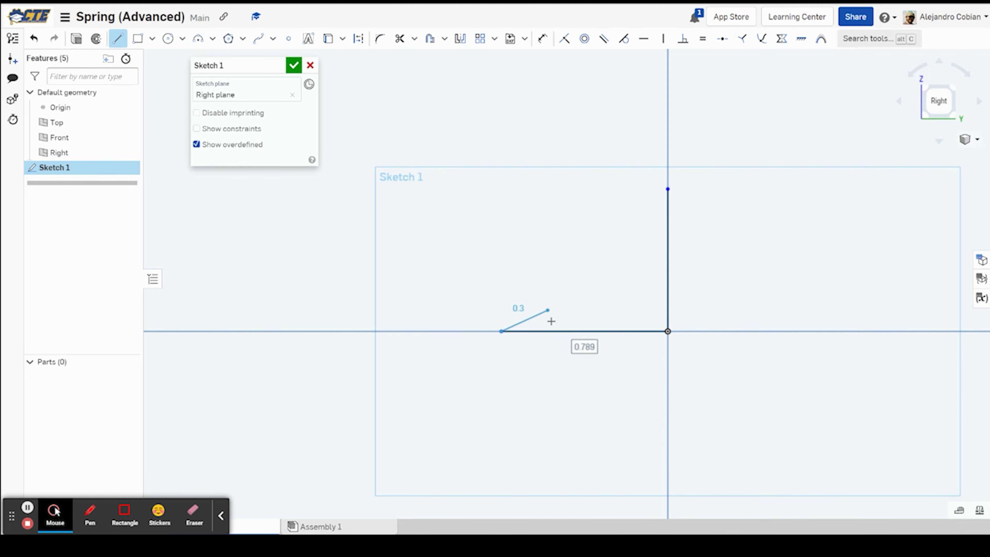
pyautogui.click(361, 170)
pyautogui.press('Escape')
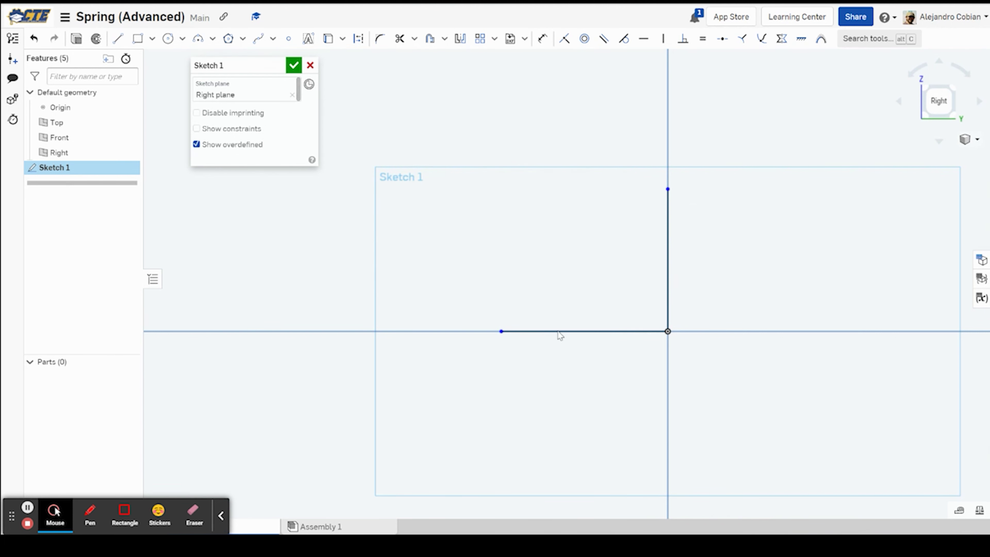
# Step: Draw a circle of about 0.876 diameter above-left of the lines, then select both lines
pyautogui.click(586, 332)
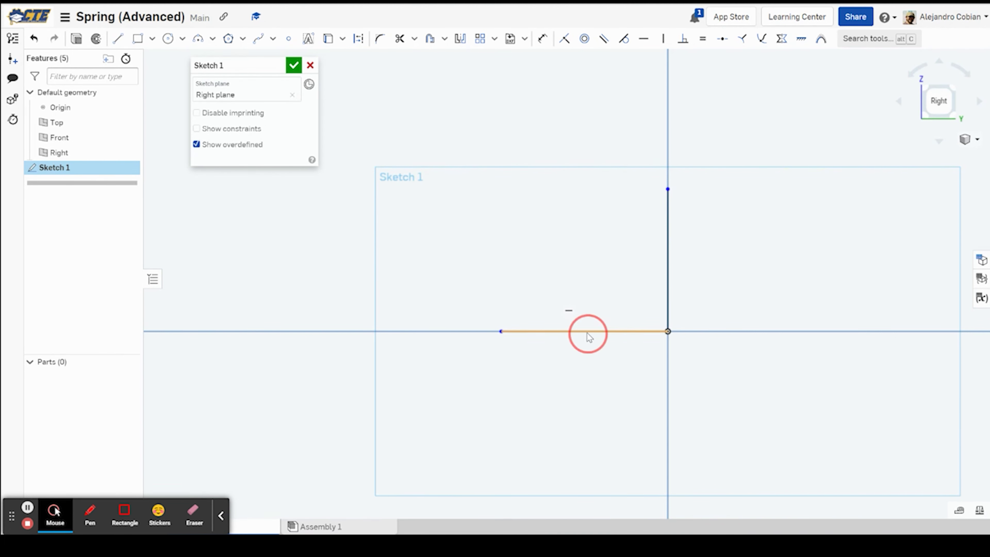
pyautogui.click(668, 254)
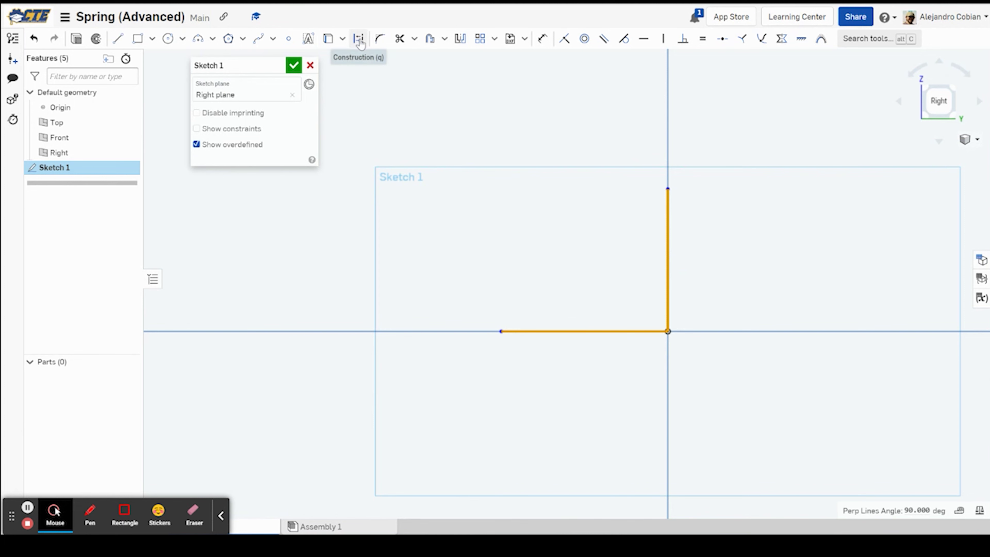
pyautogui.press('c')
pyautogui.click(505, 183)
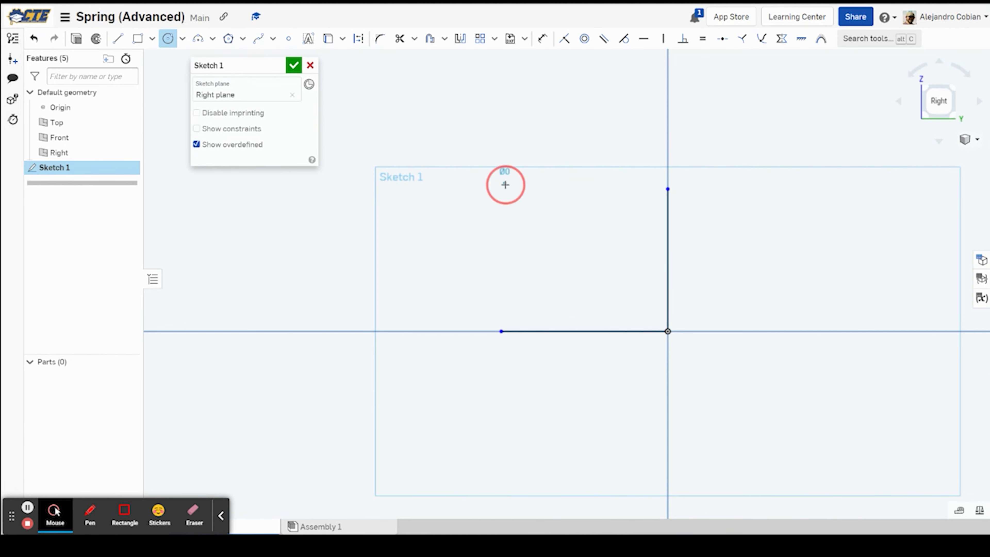
pyautogui.click(573, 246)
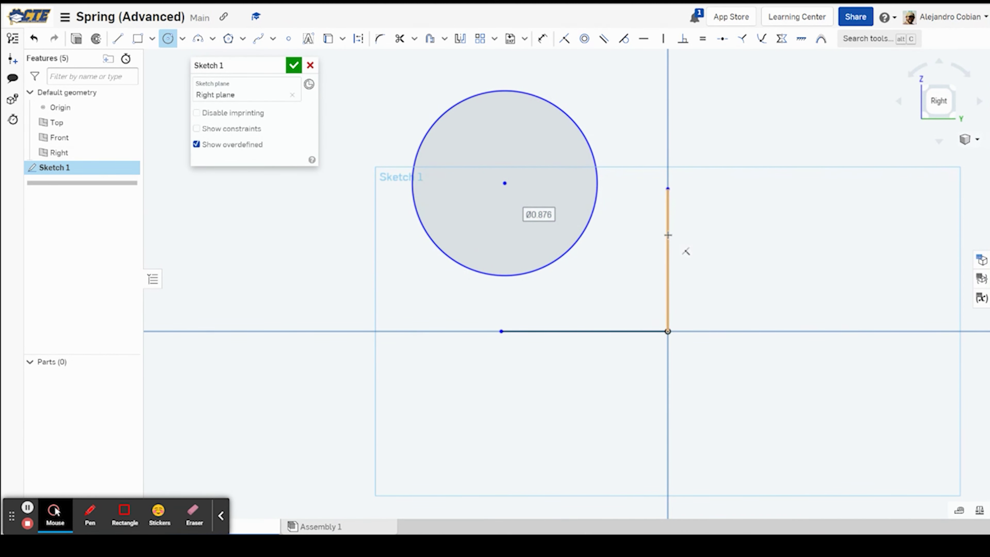
pyautogui.click(168, 38)
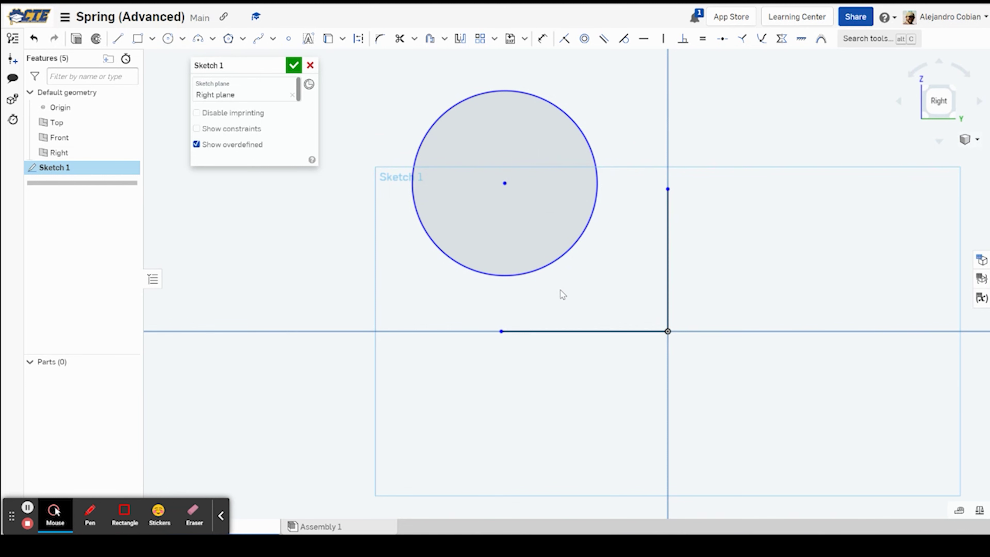
pyautogui.click(594, 332)
pyautogui.click(669, 252)
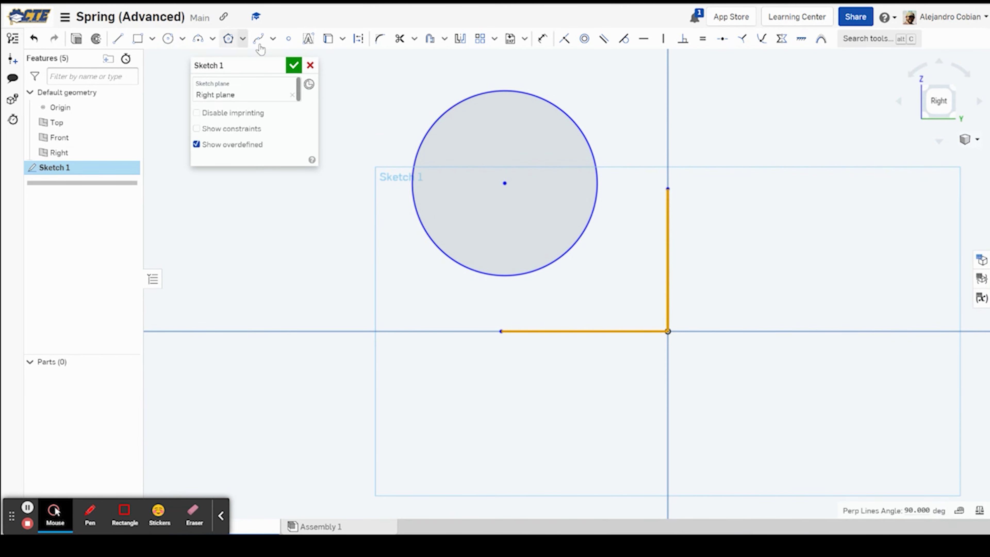
# Step: Make both lines construction geometry and align the circle centre with the line endpoints horizontally and vertically
pyautogui.click(358, 38)
pyautogui.click(353, 261)
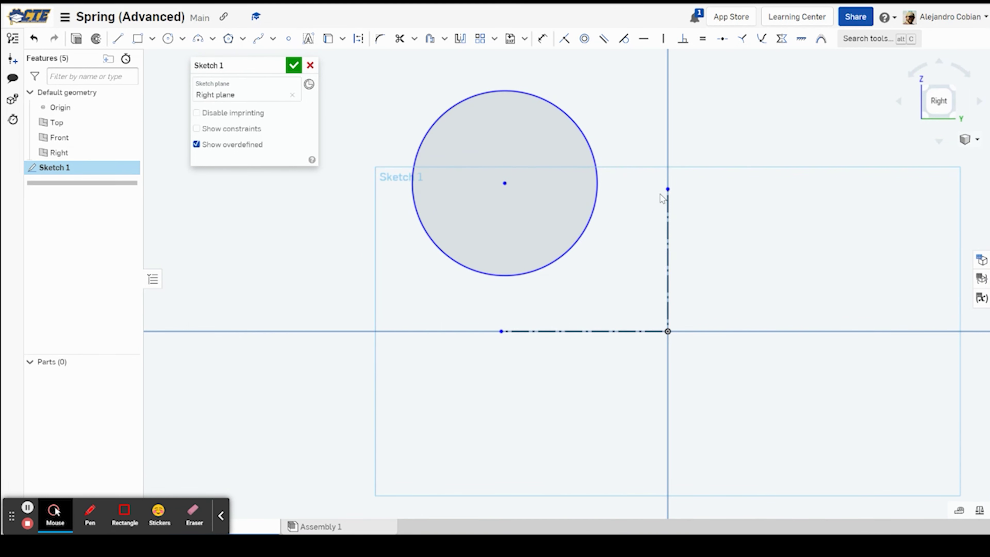
pyautogui.click(668, 189)
pyautogui.click(505, 183)
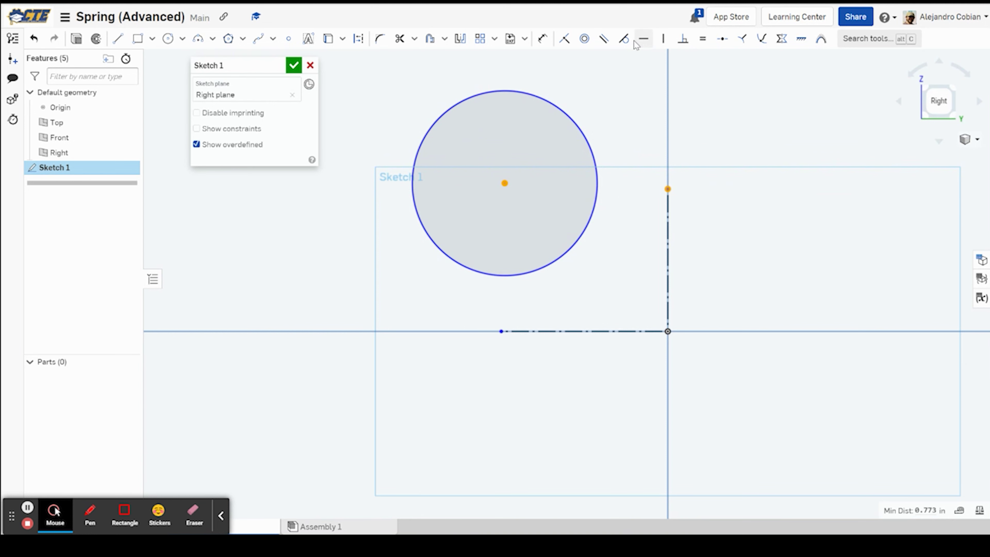
pyautogui.click(644, 43)
pyautogui.click(507, 192)
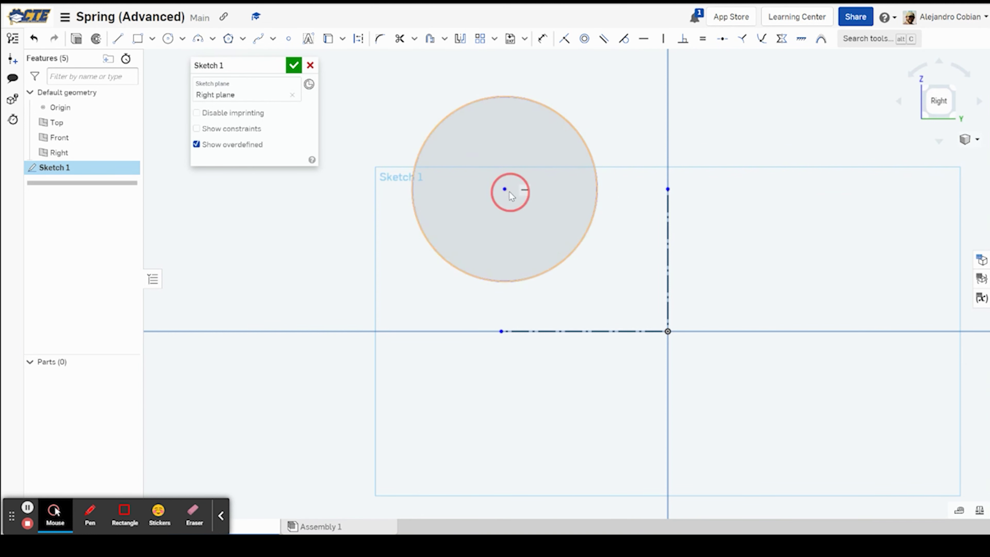
pyautogui.click(505, 189)
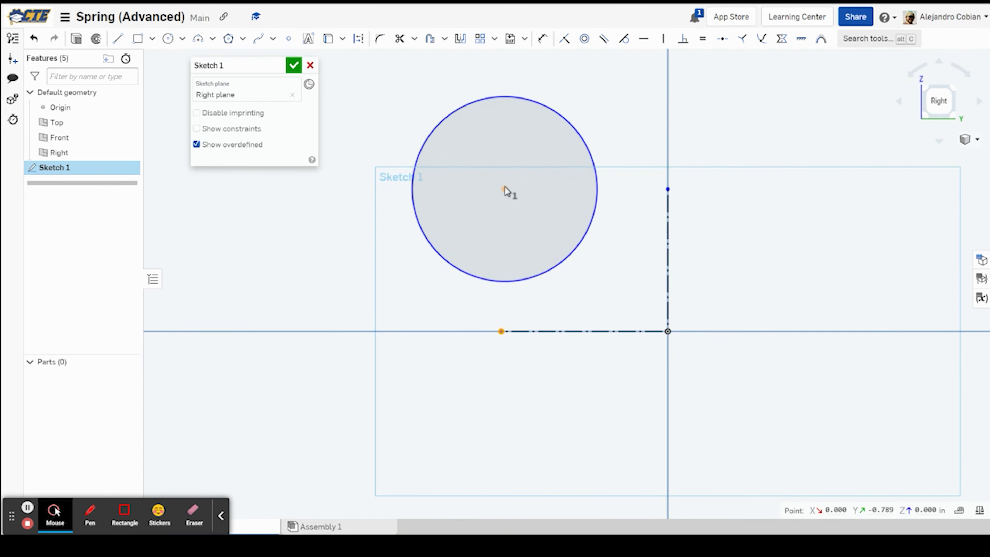
pyautogui.click(663, 38)
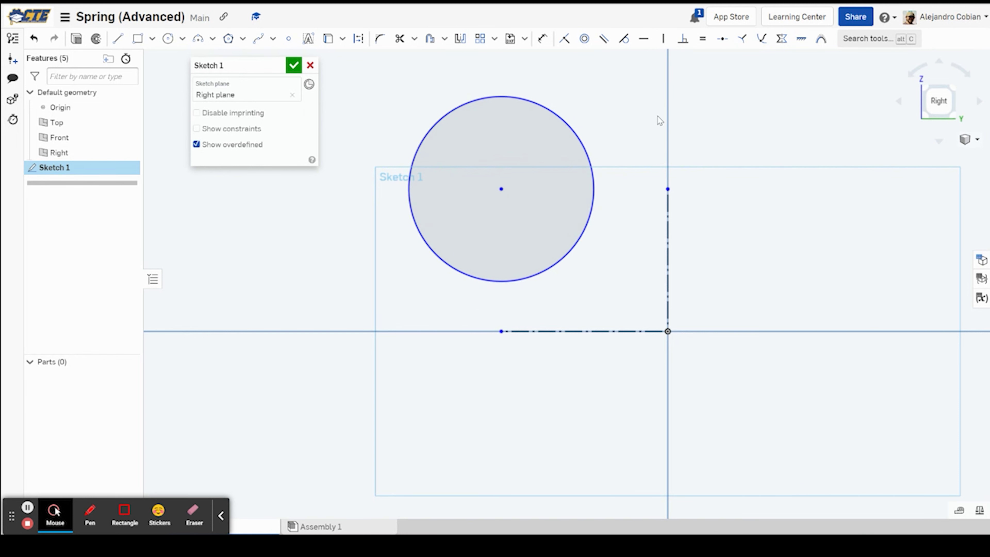
# Step: Make the circle tangent to both the horizontal and vertical construction lines
pyautogui.click(448, 269)
pyautogui.click(510, 332)
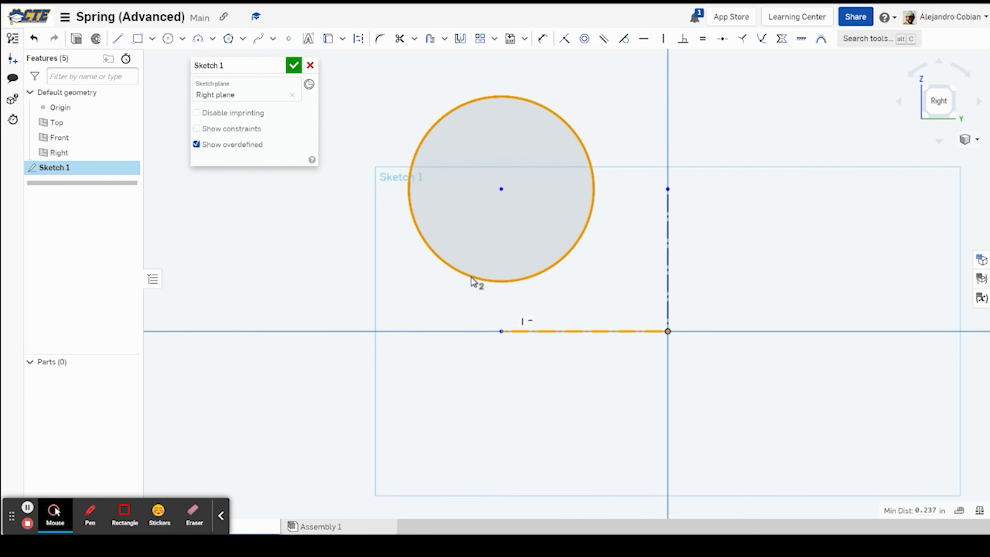
pyautogui.press('t')
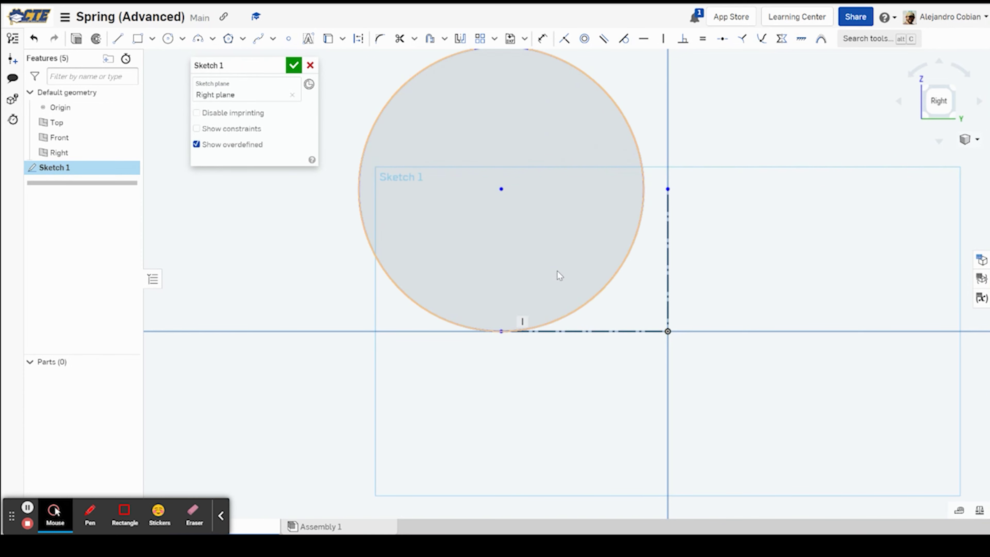
pyautogui.click(669, 221)
pyautogui.click(644, 182)
pyautogui.press('t')
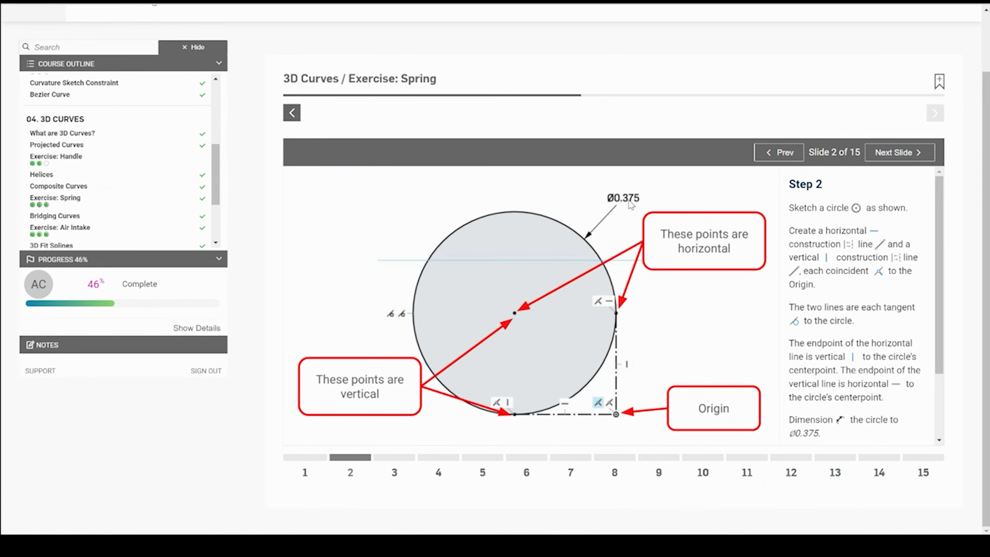
pyautogui.hotkey('alt', 'Tab')
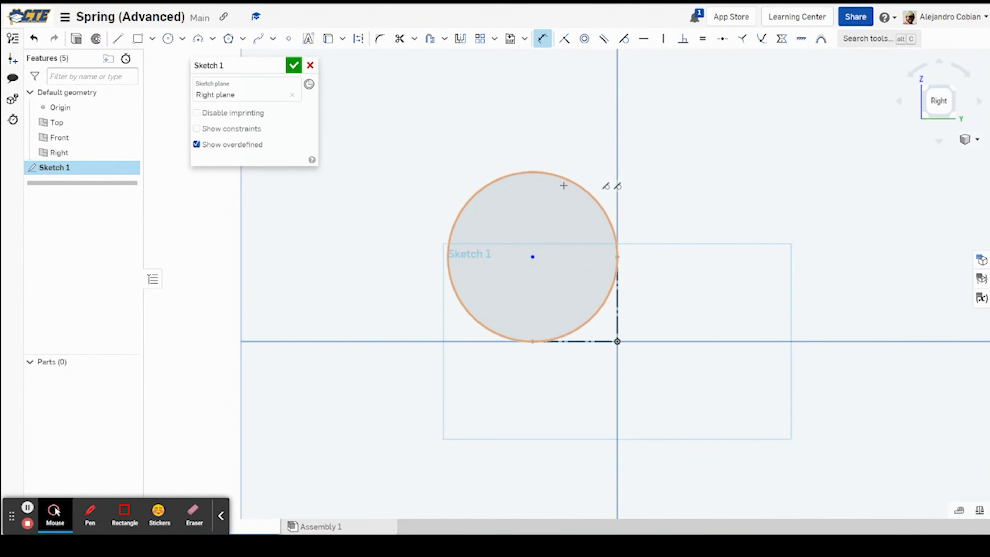
# Step: Dimension the circle's diameter to 0.375 in
pyautogui.scroll(-3, 564, 186)
pyautogui.click(570, 180)
pyautogui.click(620, 150)
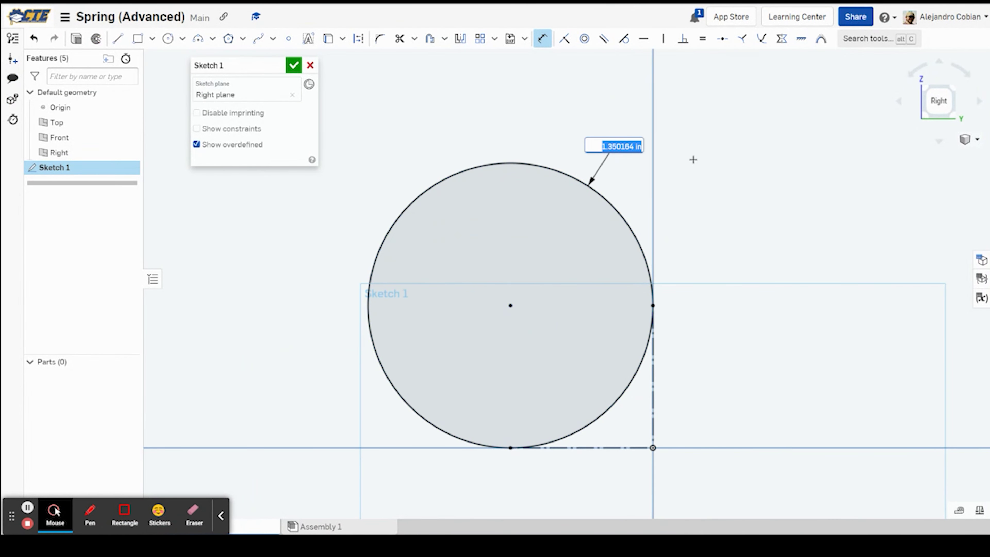
pyautogui.press('BackSpace')
pyautogui.press('Return')
pyautogui.scroll(-5, 600, 451)
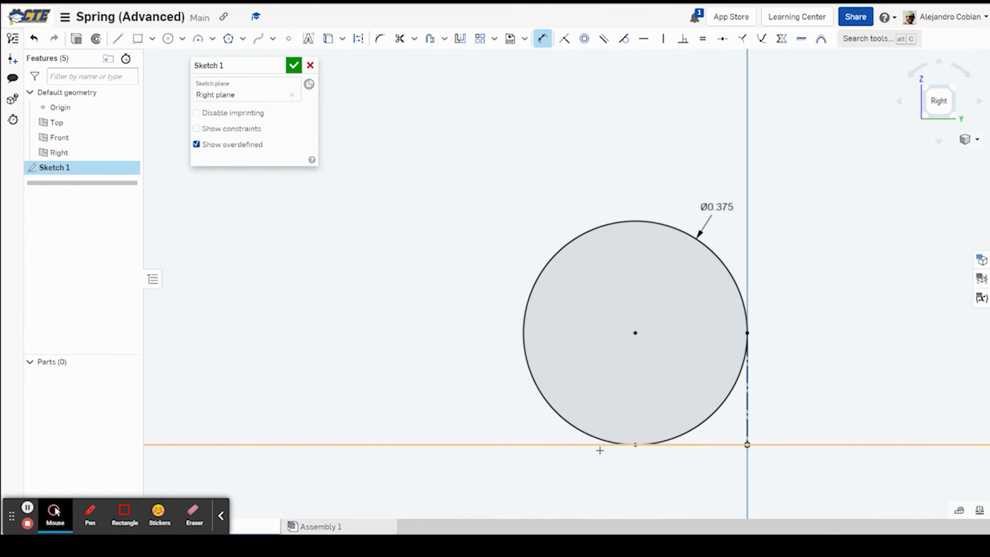
pyautogui.moveTo(794, 383); pyautogui.dragTo(553, 354, button='middle')
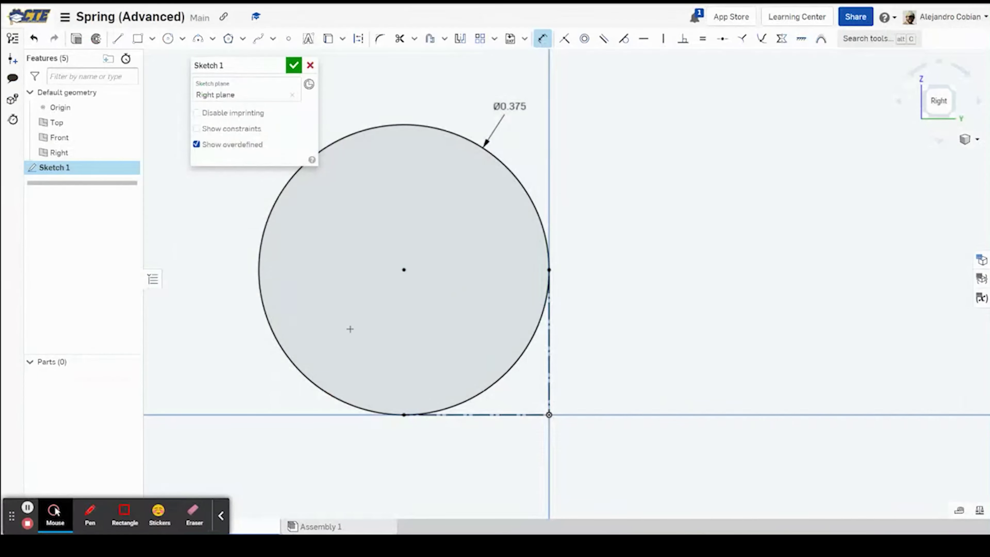
# Step: Show the sketch constraints and accept Sketch 1
pyautogui.click(220, 128)
pyautogui.moveTo(457, 257); pyautogui.dragTo(537, 261, button='middle')
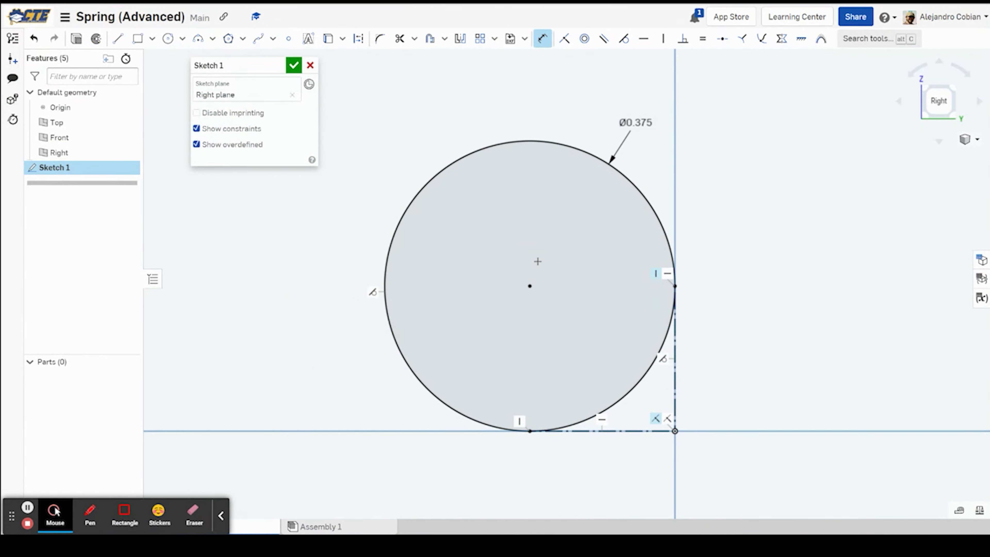
pyautogui.scroll(-2, 675, 364)
pyautogui.press('Escape')
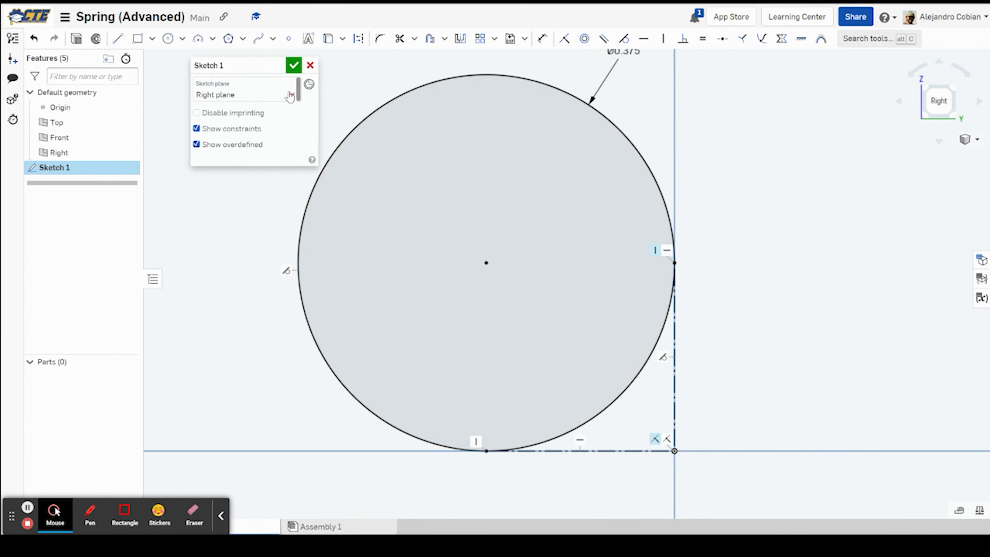
pyautogui.click(294, 65)
pyautogui.hotkey('alt', 'Tab')
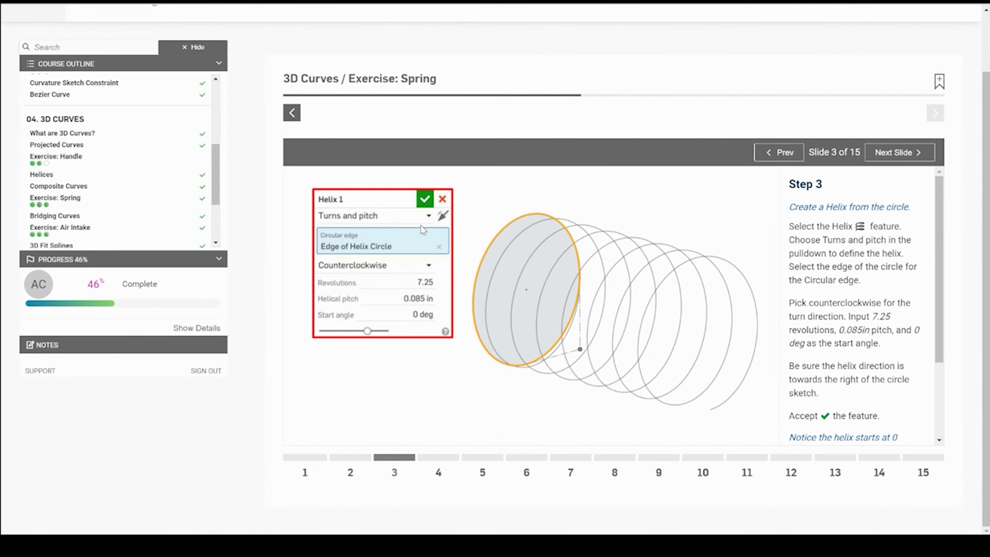
pyautogui.hotkey('alt', 'Tab')
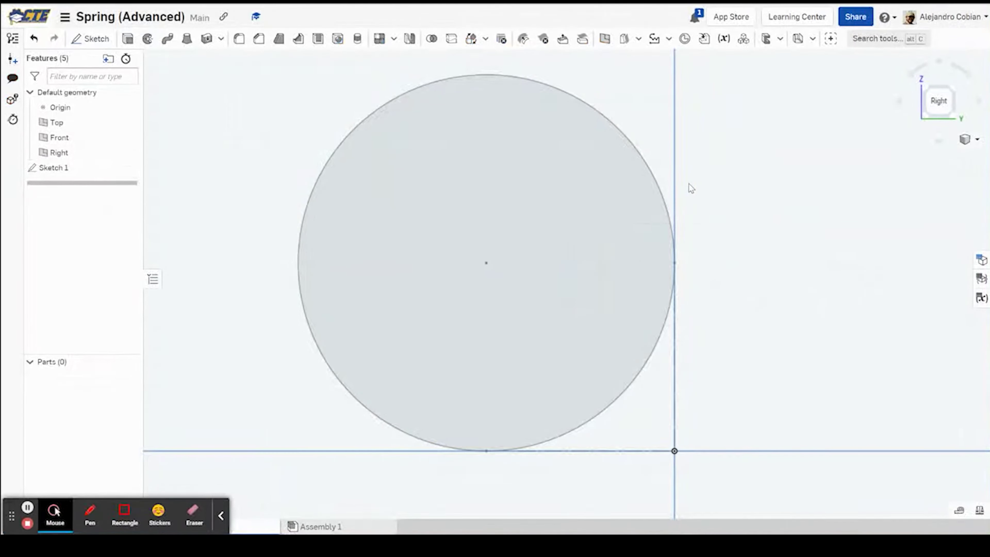
# Step: Switch to an isometric view framing the circle and start a new Helix feature
pyautogui.click(964, 102)
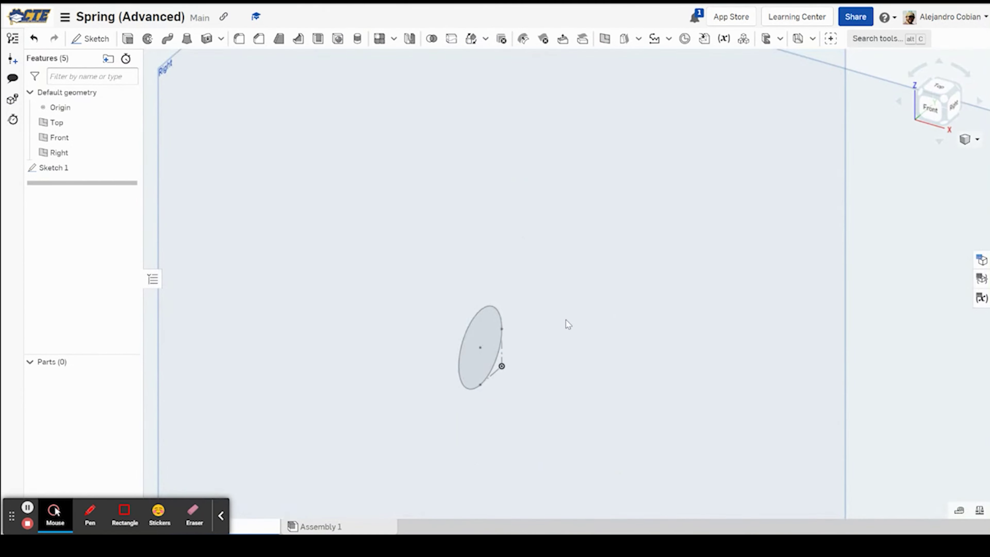
pyautogui.moveTo(569, 324)
pyautogui.mouseDown(button='middle')
pyautogui.moveTo(545, 237)
pyautogui.moveTo(516, 229)
pyautogui.mouseUp(button='middle')
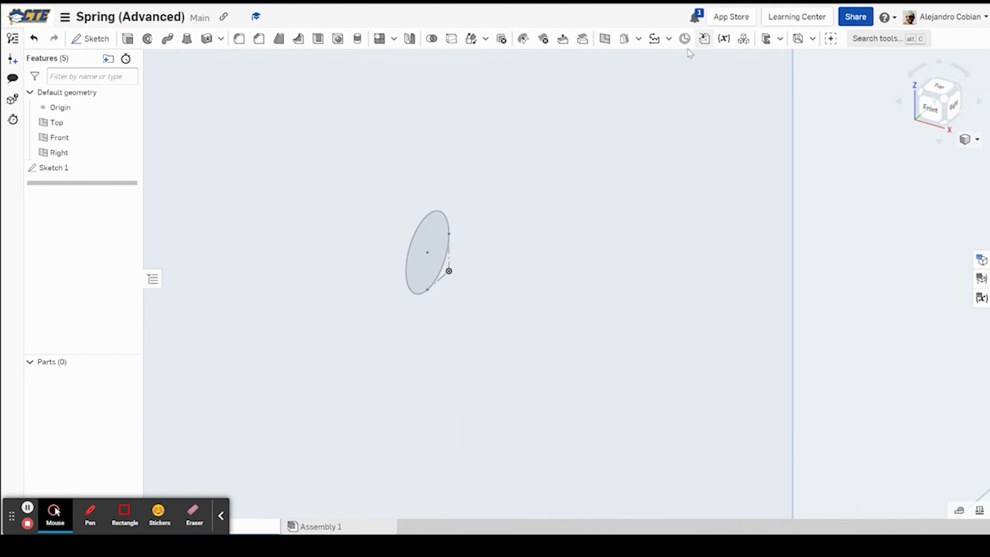
pyautogui.scroll(3, 619, 100)
pyautogui.scroll(-1, 518, 197)
pyautogui.moveTo(494, 270); pyautogui.dragTo(535, 219, button='middle')
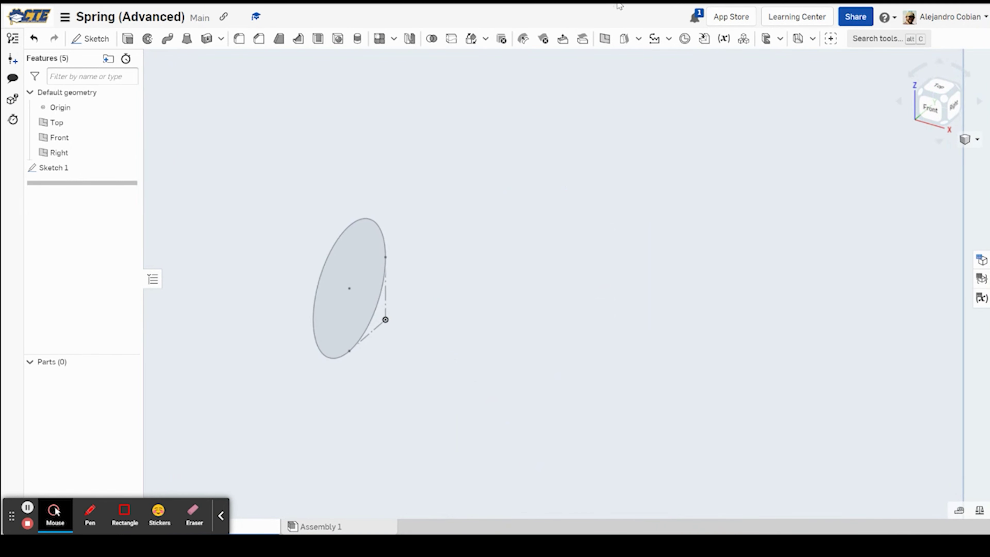
pyautogui.click(668, 38)
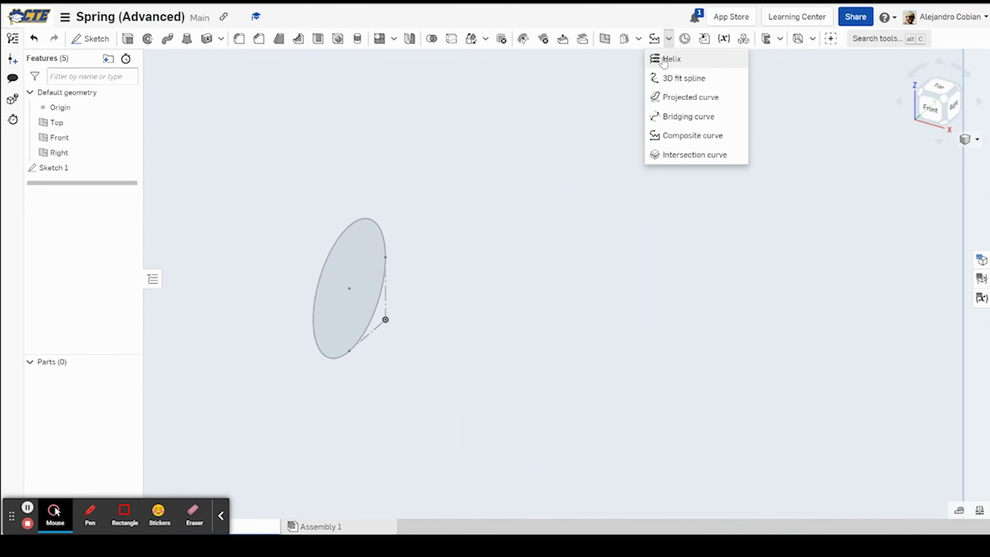
pyautogui.click(664, 60)
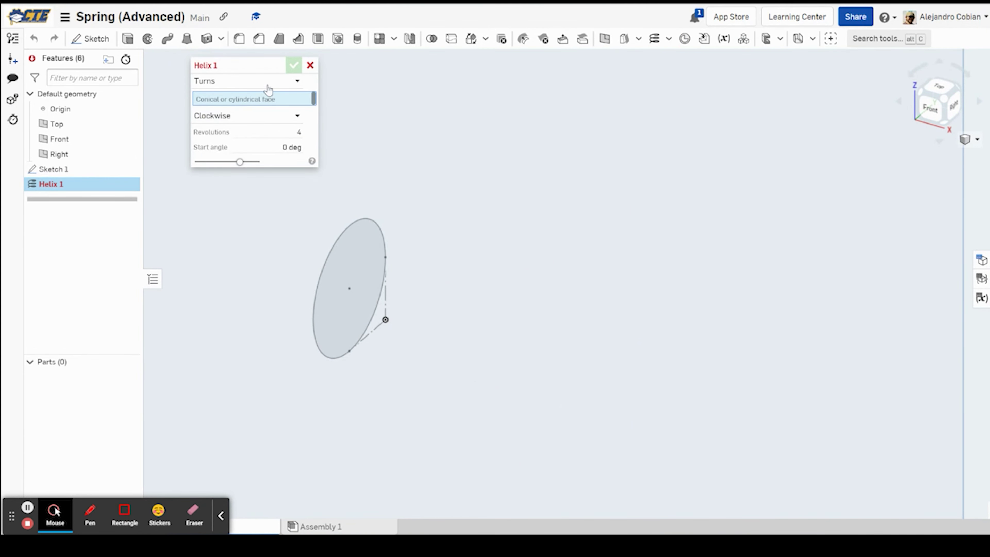
# Step: Define the helix by turns and pitch, counterclockwise, using the circle's edge
pyautogui.click(268, 88)
pyautogui.click(248, 159)
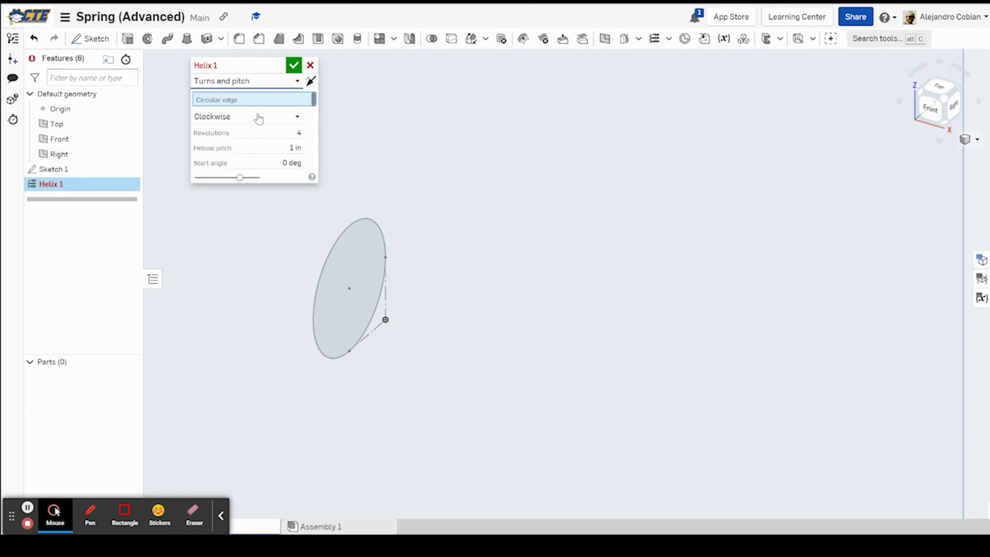
pyautogui.click(268, 118)
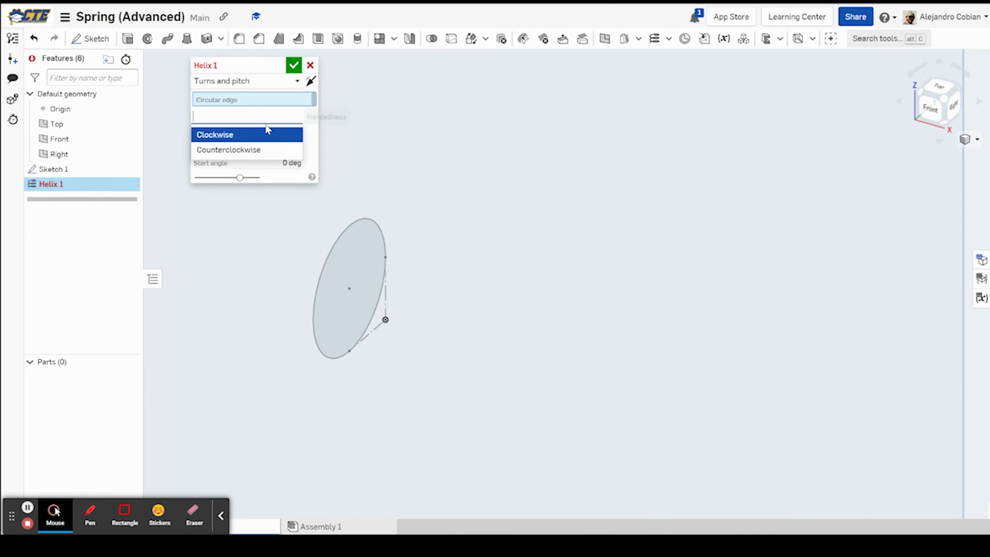
pyautogui.click(253, 150)
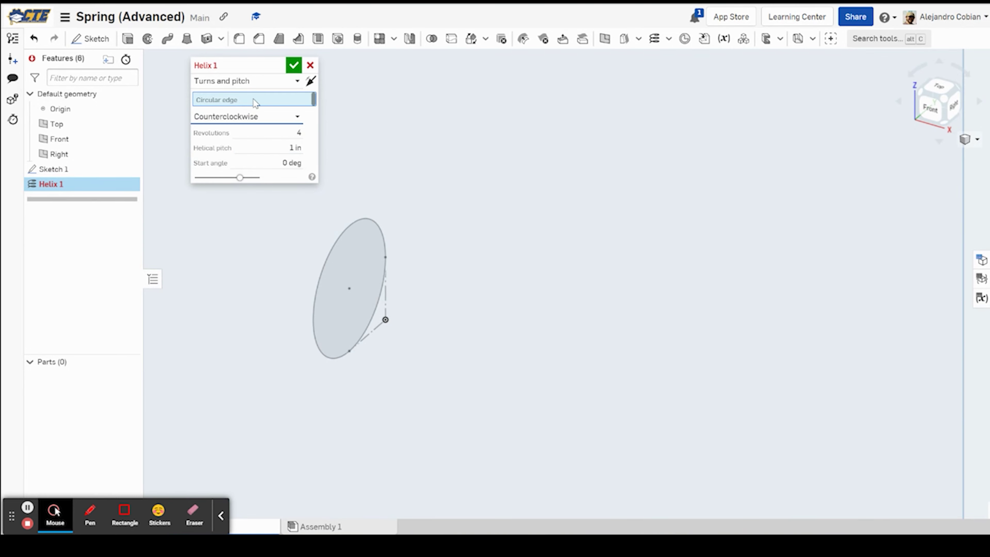
pyautogui.click(344, 229)
pyautogui.hotkey('alt', 'Tab')
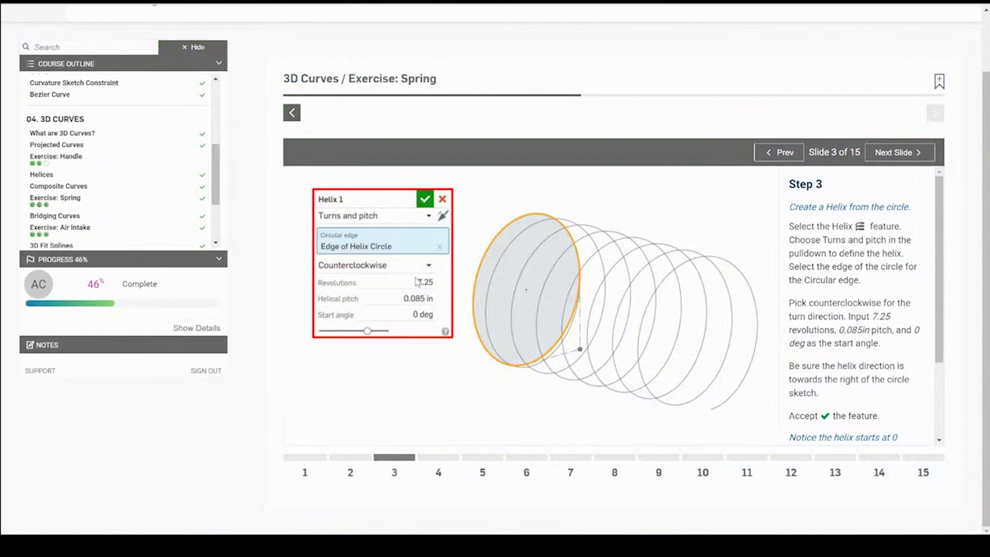
pyautogui.hotkey('alt', 'Tab')
pyautogui.click(290, 139)
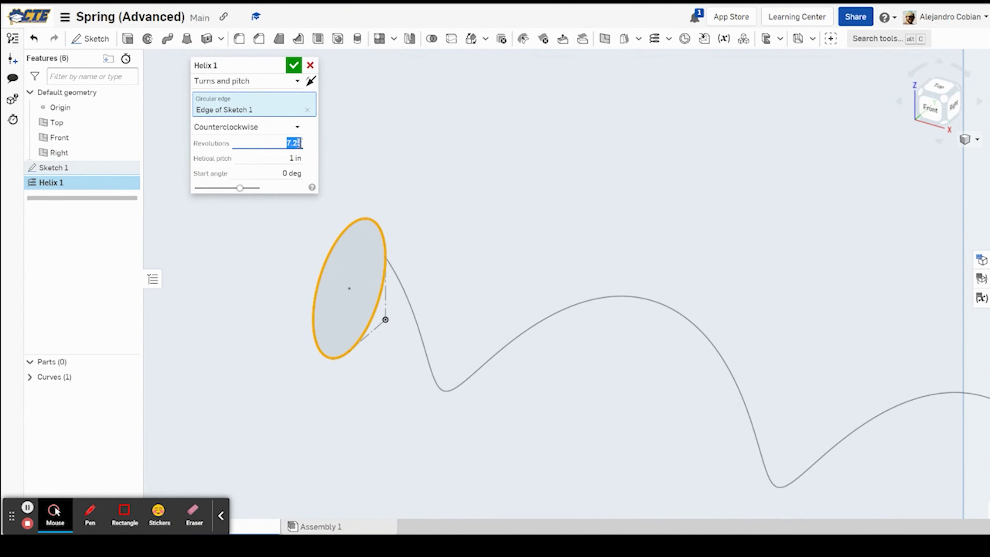
# Step: Set the helix revolutions to 7.25, replacing an initial entry of 4
pyautogui.scroll(-5, 341, 157)
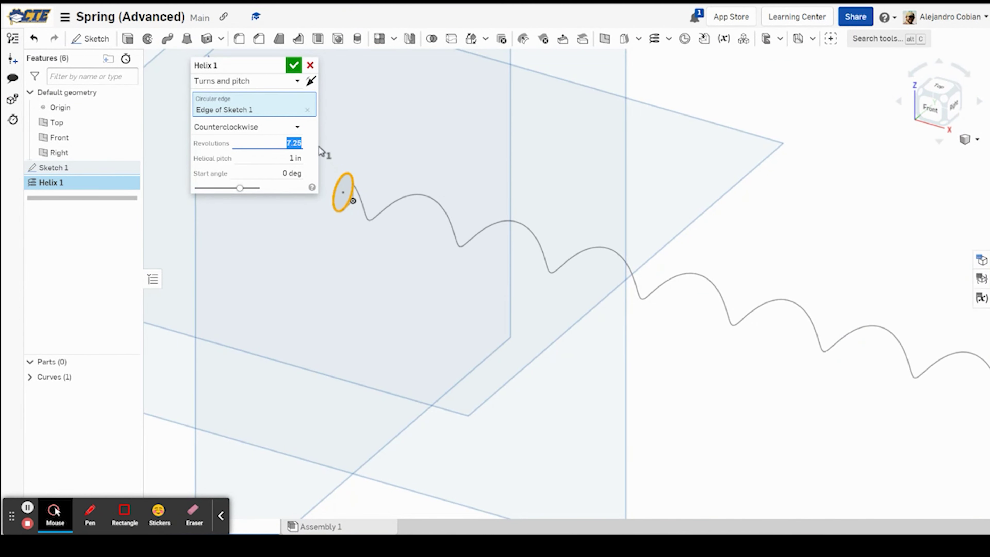
pyautogui.write('4')
pyautogui.press('Return')
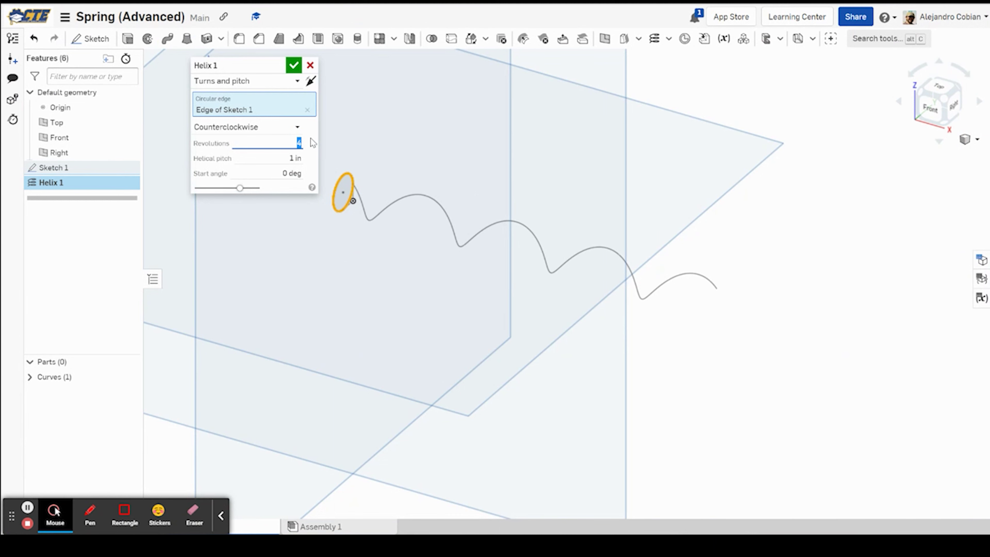
pyautogui.write('7.25')
pyautogui.press('Return')
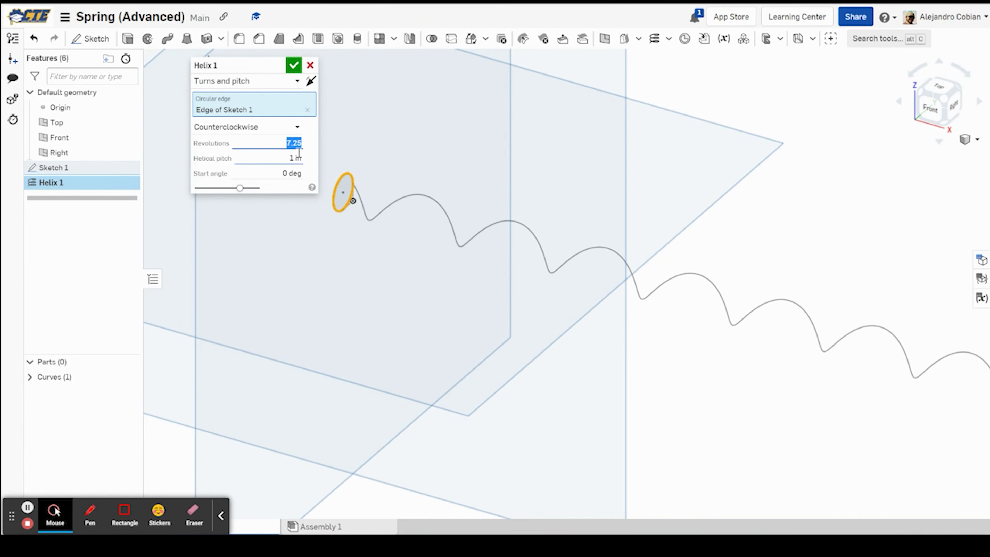
pyautogui.hotkey('alt', 'Tab')
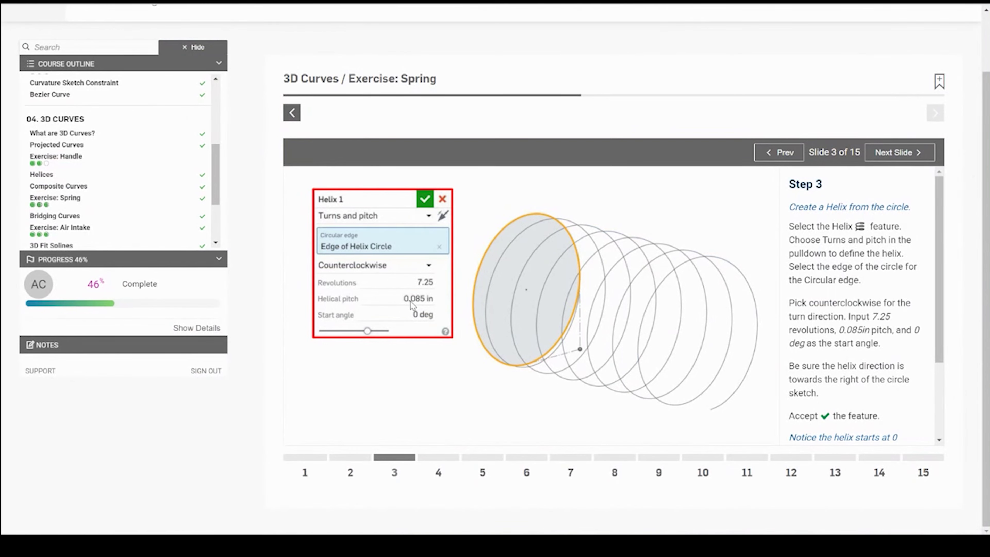
pyautogui.hotkey('alt', 'Tab')
pyautogui.click(293, 159)
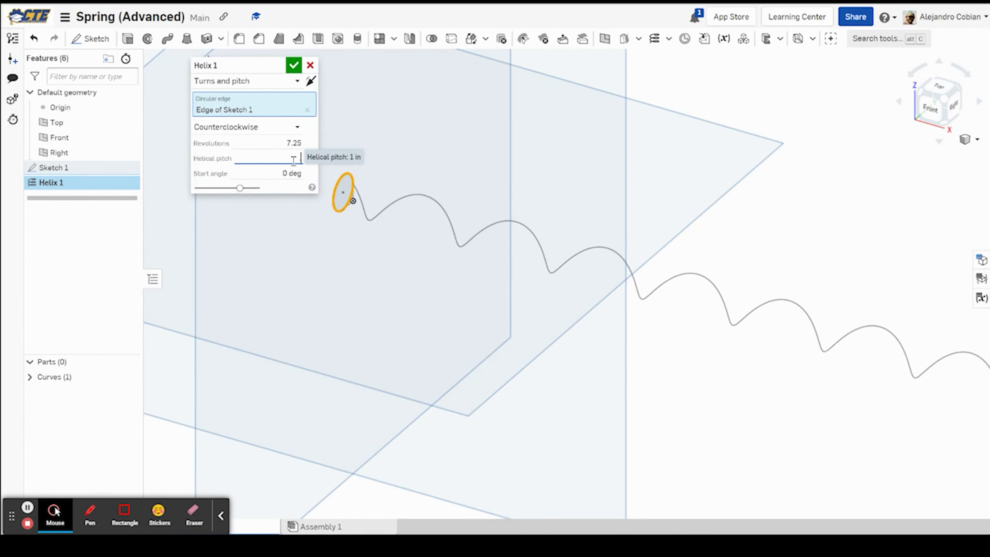
# Step: Set the helical pitch to 0.085 in and accept Helix 1
pyautogui.write('.085')
pyautogui.press('Return')
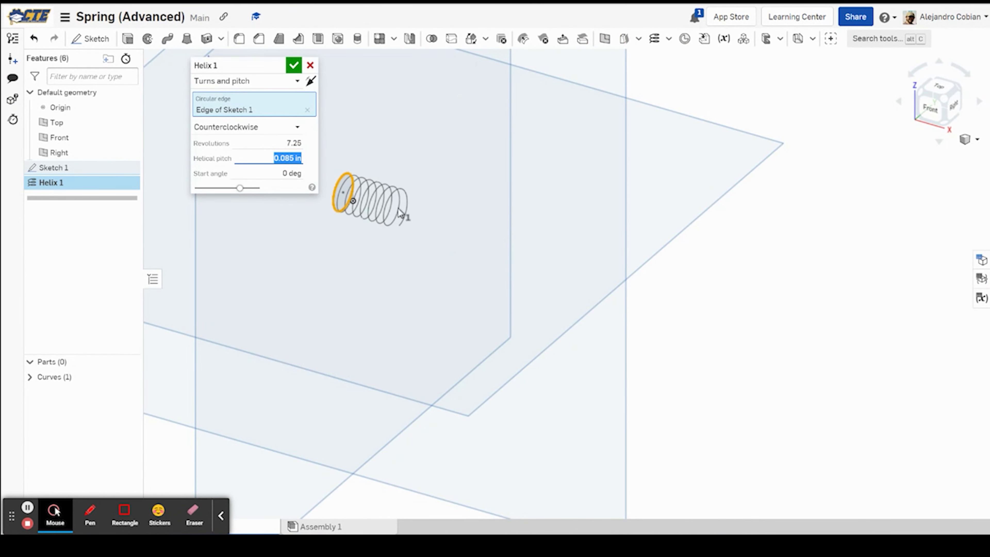
pyautogui.scroll(3, 410, 217)
pyautogui.moveTo(397, 221); pyautogui.dragTo(569, 247, button='middle')
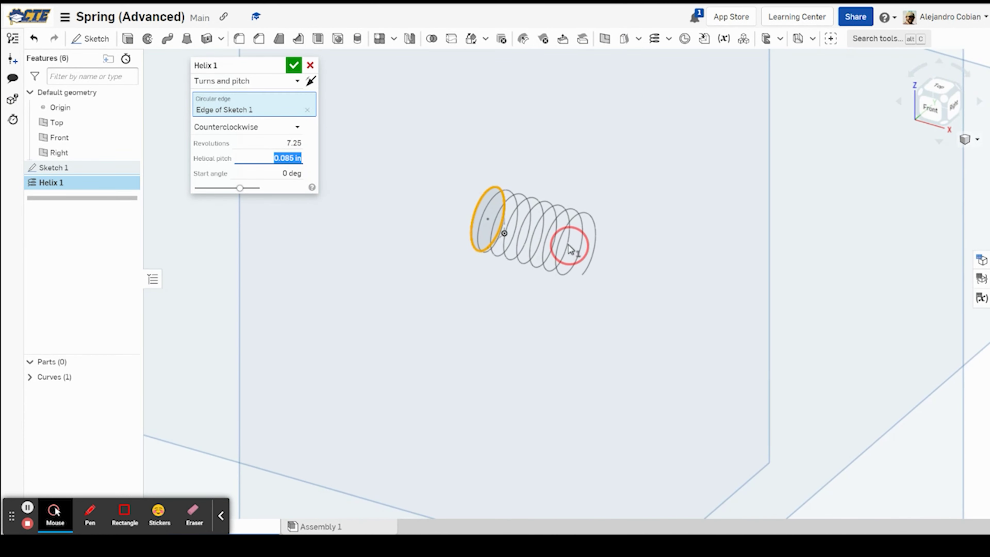
pyautogui.scroll(3, 569, 247)
pyautogui.hotkey('alt', 'Tab')
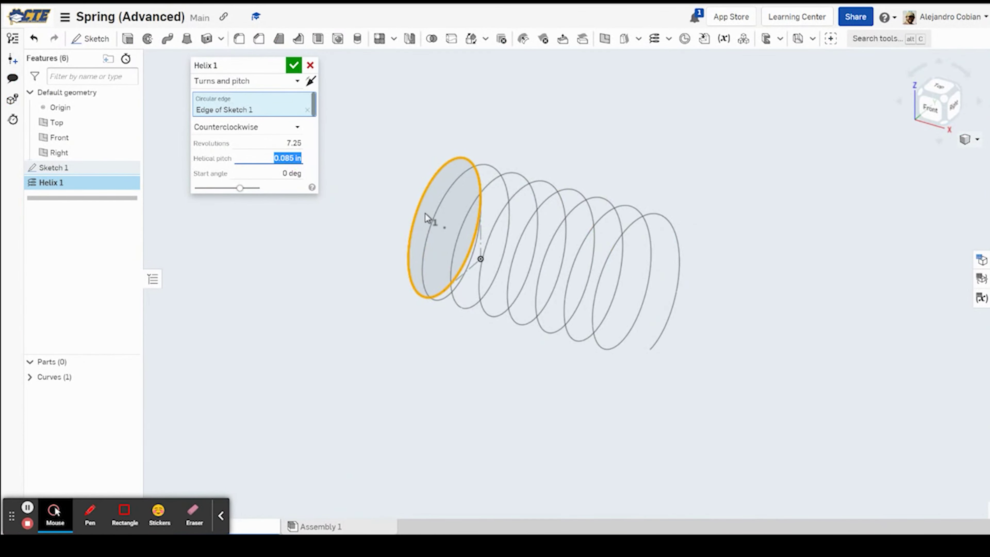
pyautogui.moveTo(425, 213); pyautogui.dragTo(436, 253, button='middle')
pyautogui.scroll(2, 437, 252)
pyautogui.click(295, 66)
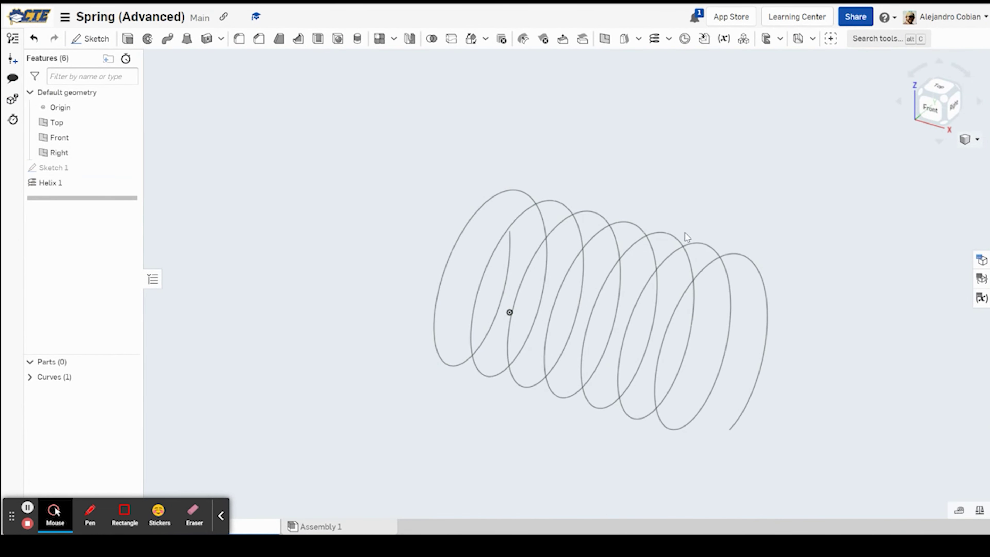
# Step: Turn the view to face the Front plane
pyautogui.hotkey('alt', 'Tab')
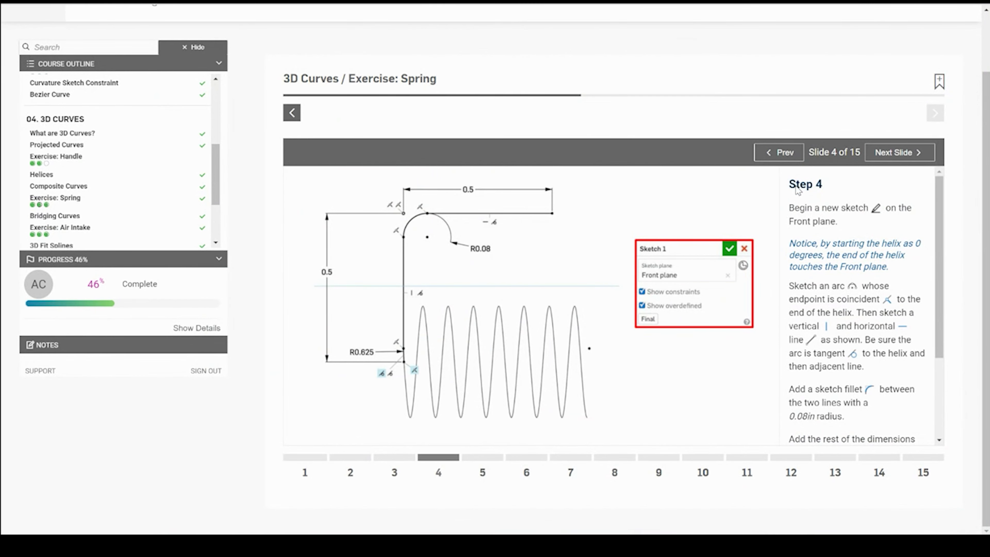
pyautogui.hotkey('alt', 'Tab')
pyautogui.click(932, 109)
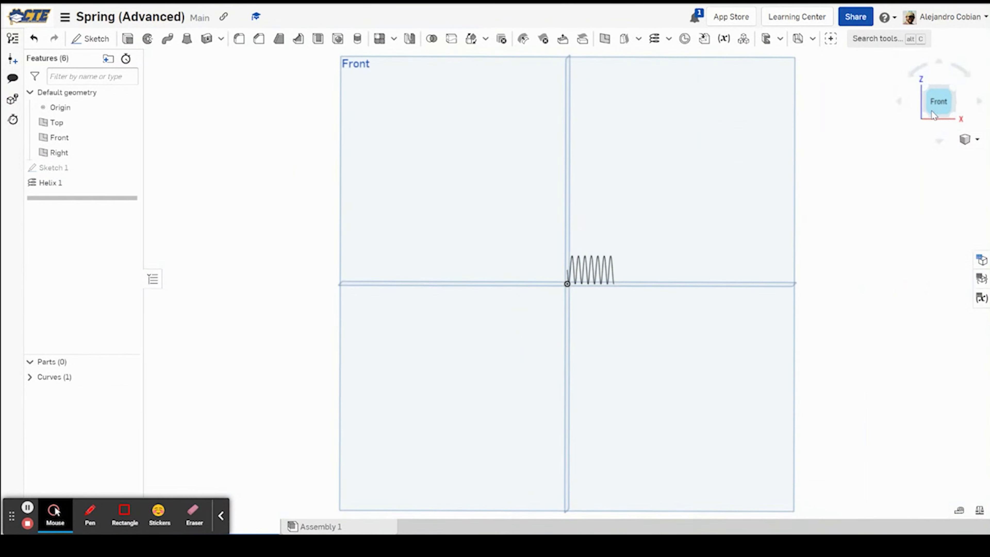
# Step: Open a new sketch on the Front plane and zoom in on the helix
pyautogui.click(90, 39)
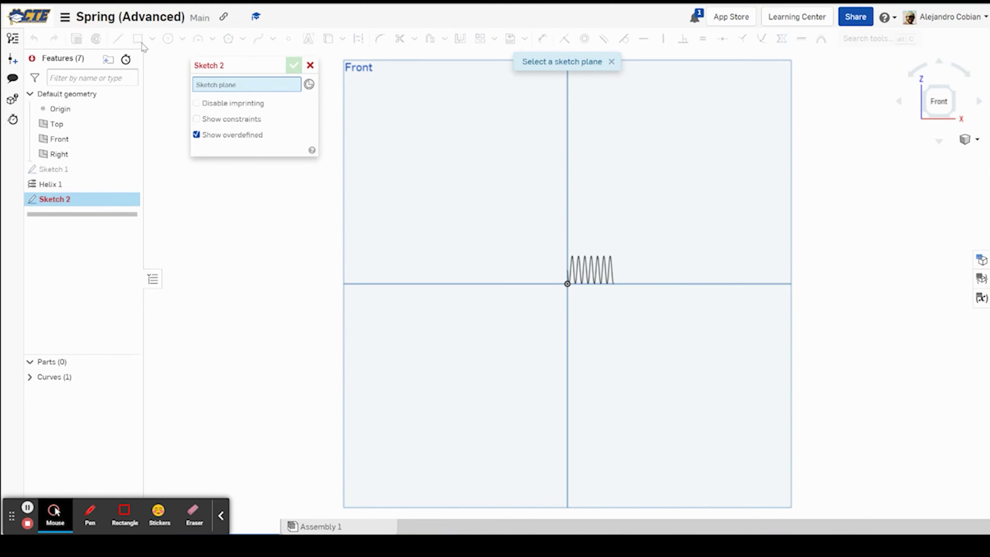
pyautogui.click(431, 149)
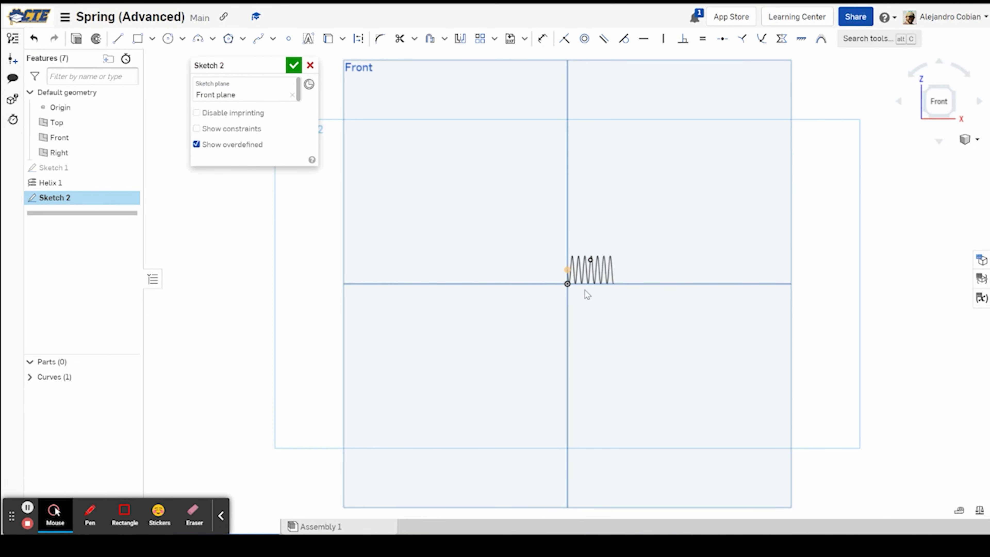
pyautogui.scroll(10, 585, 290)
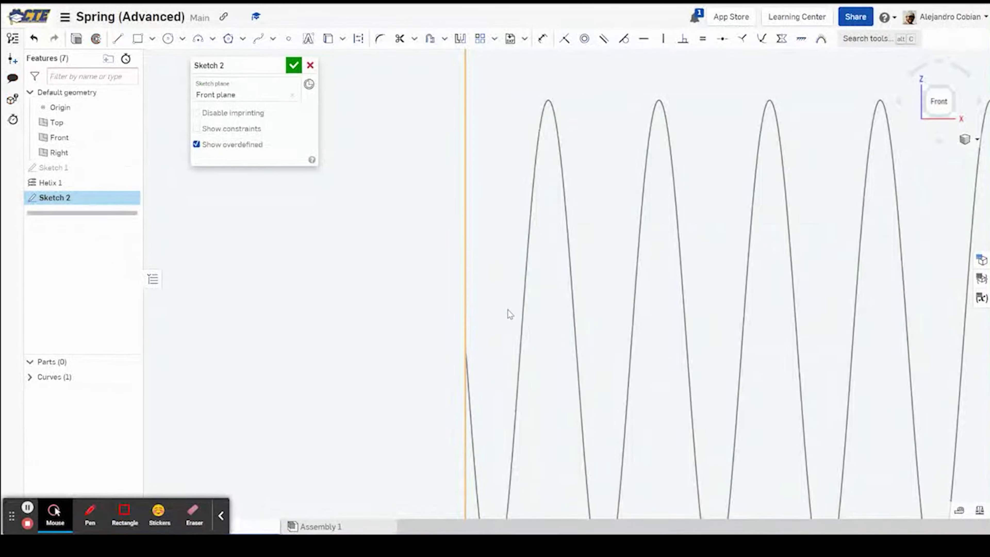
# Step: Draw a small arc (about R0.011) upward from the helix end point and show sketch constraints
pyautogui.press('a')
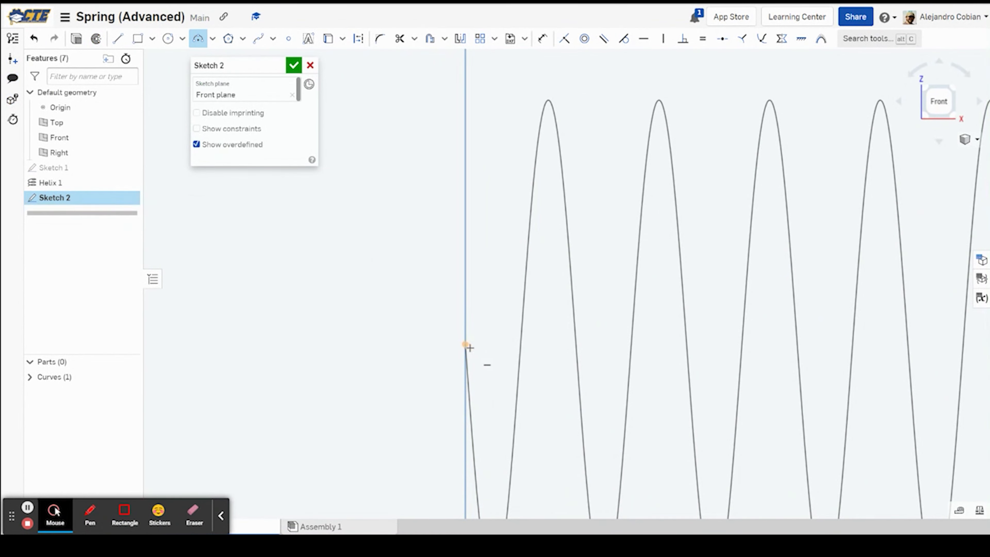
pyautogui.scroll(5, 469, 346)
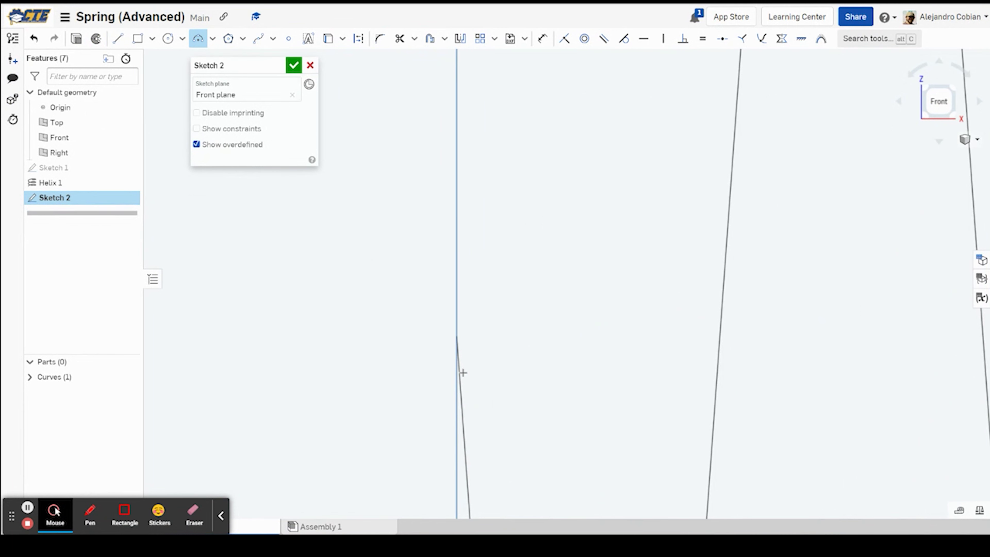
pyautogui.click(457, 336)
pyautogui.click(454, 205)
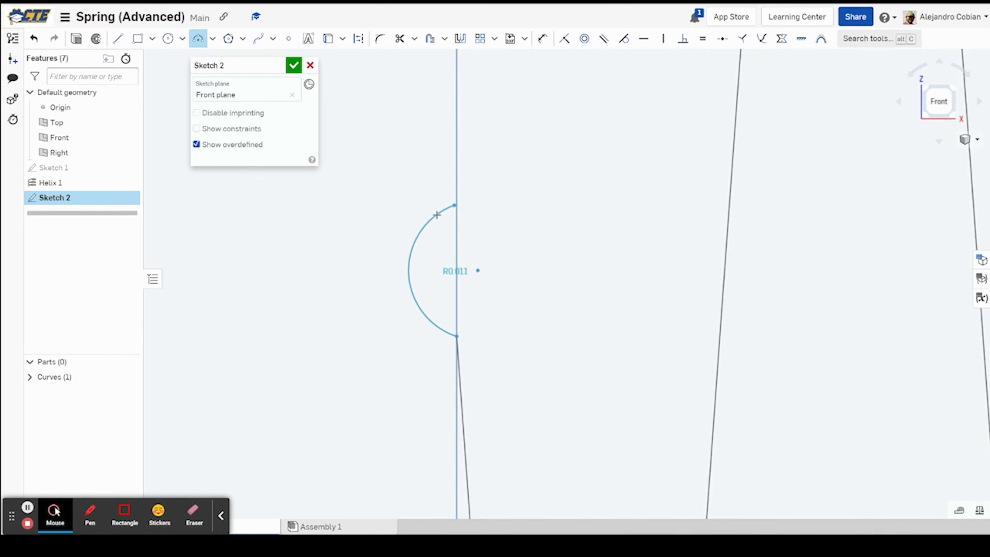
pyautogui.click(259, 129)
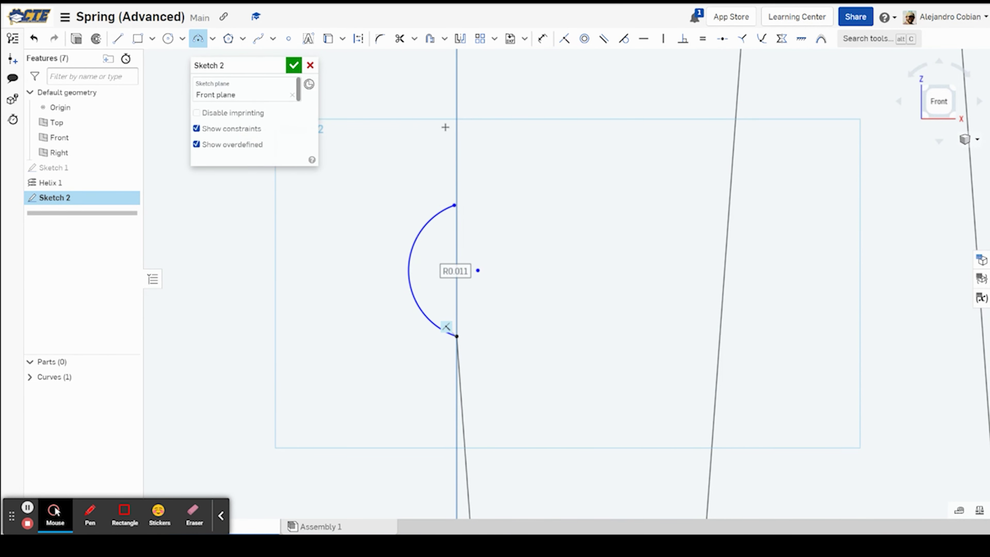
pyautogui.moveTo(447, 181); pyautogui.dragTo(438, 274, button='middle')
pyautogui.scroll(-6, 438, 275)
pyautogui.moveTo(479, 172); pyautogui.dragTo(452, 392, button='middle')
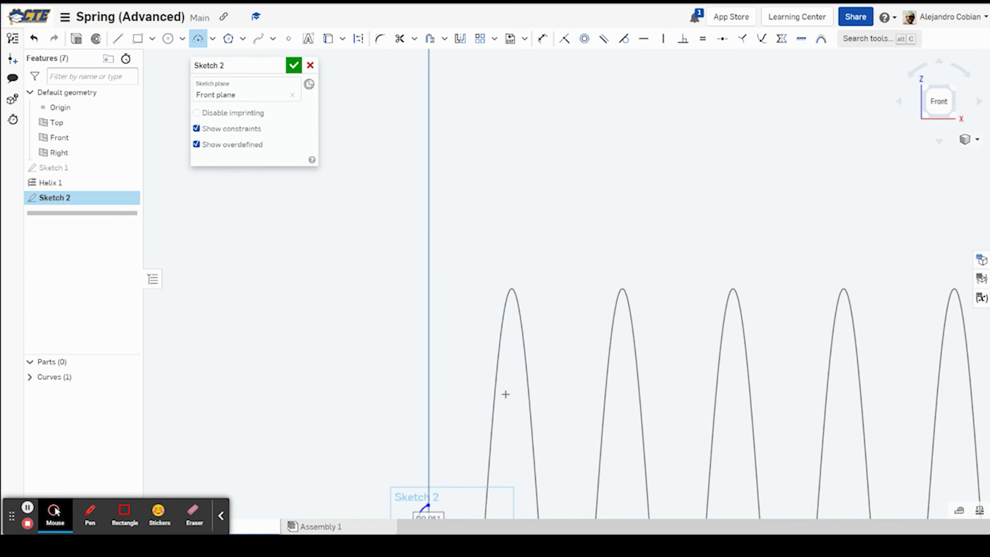
# Step: Draw a vertical line about 0.369 up from the arc, then a horizontal line rightward, and reopen Sketch 2
pyautogui.press('l')
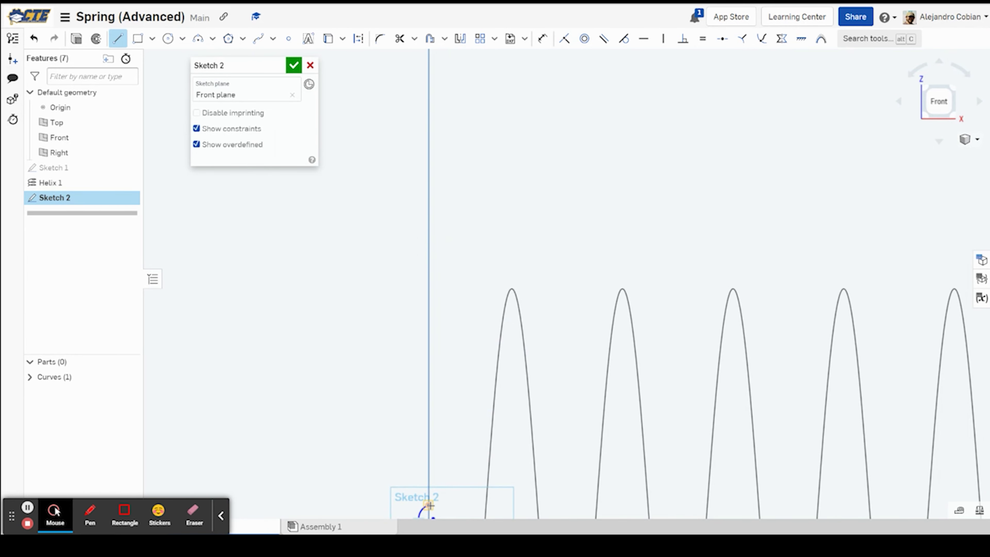
pyautogui.moveTo(429, 505)
pyautogui.mouseDown(button='middle')
pyautogui.moveTo(440, 289)
pyautogui.moveTo(431, 276)
pyautogui.mouseUp(button='middle')
pyautogui.click(438, 287)
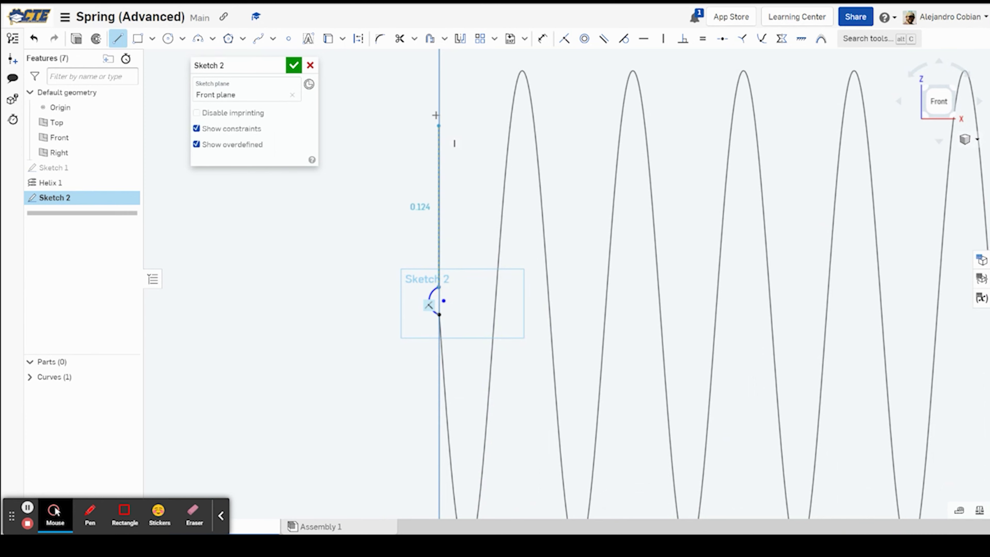
pyautogui.moveTo(433, 100); pyautogui.dragTo(411, 449, button='middle')
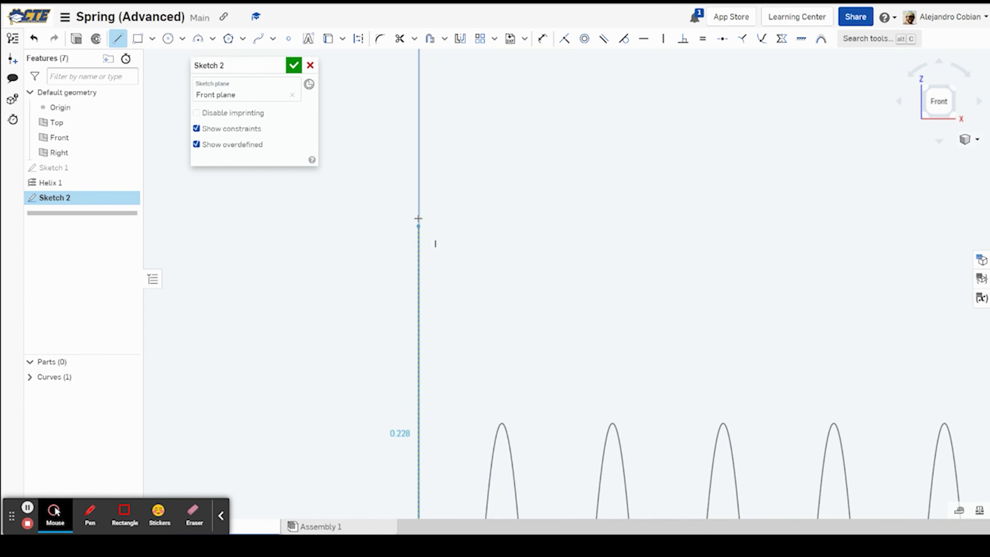
pyautogui.click(418, 160)
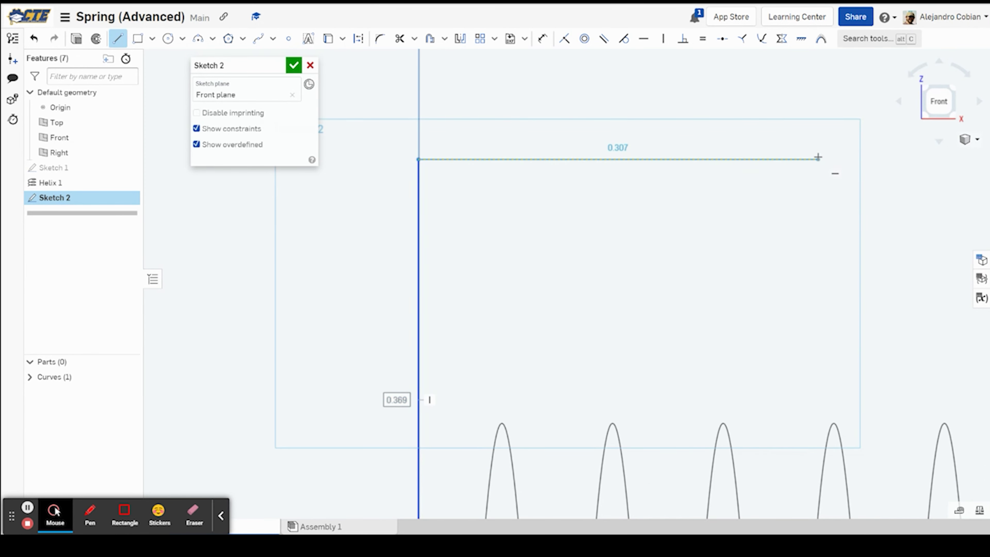
pyautogui.click(818, 158)
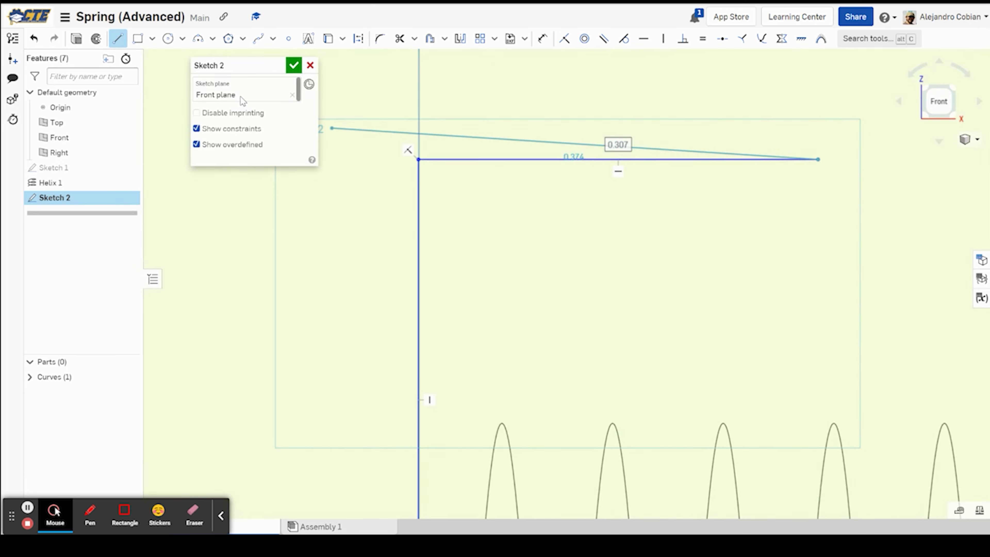
pyautogui.click(294, 66)
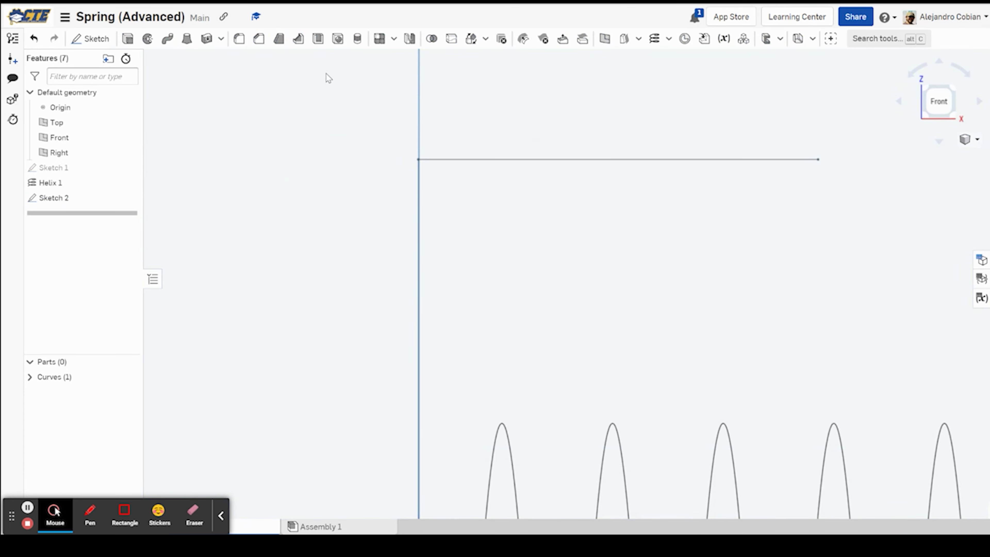
pyautogui.doubleClick(83, 200)
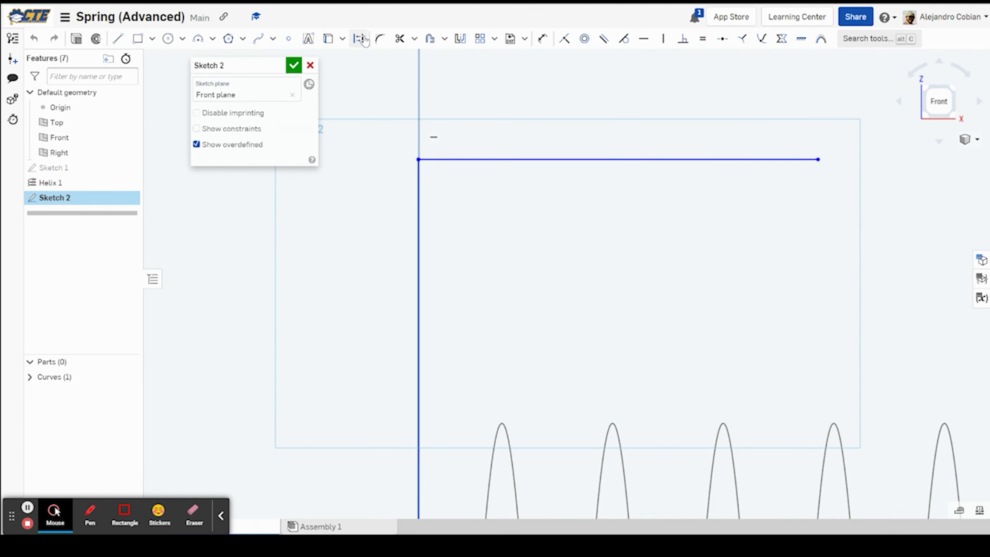
# Step: Fillet the corner where the hook's vertical and horizontal lines meet with a 0.08 in radius
pyautogui.click(379, 40)
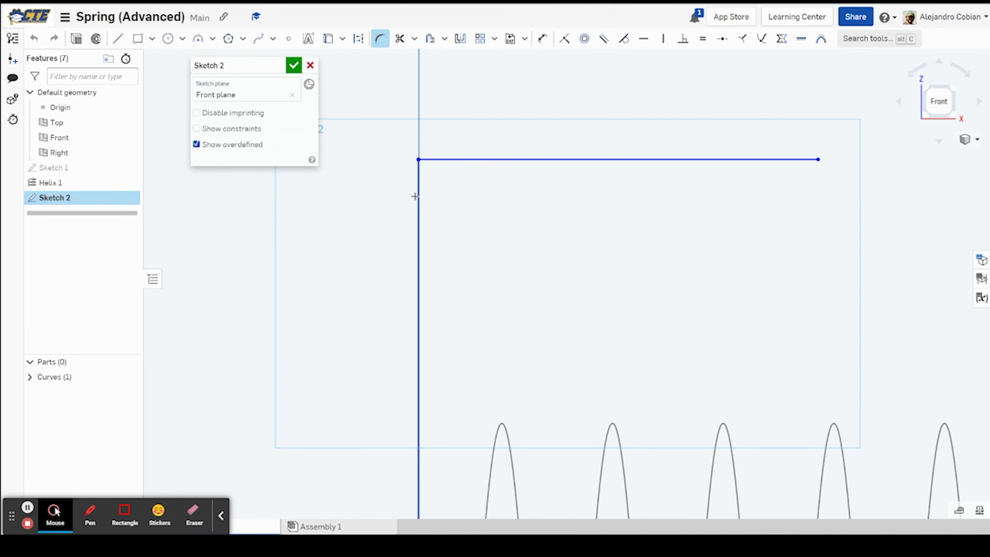
pyautogui.click(418, 197)
pyautogui.click(453, 163)
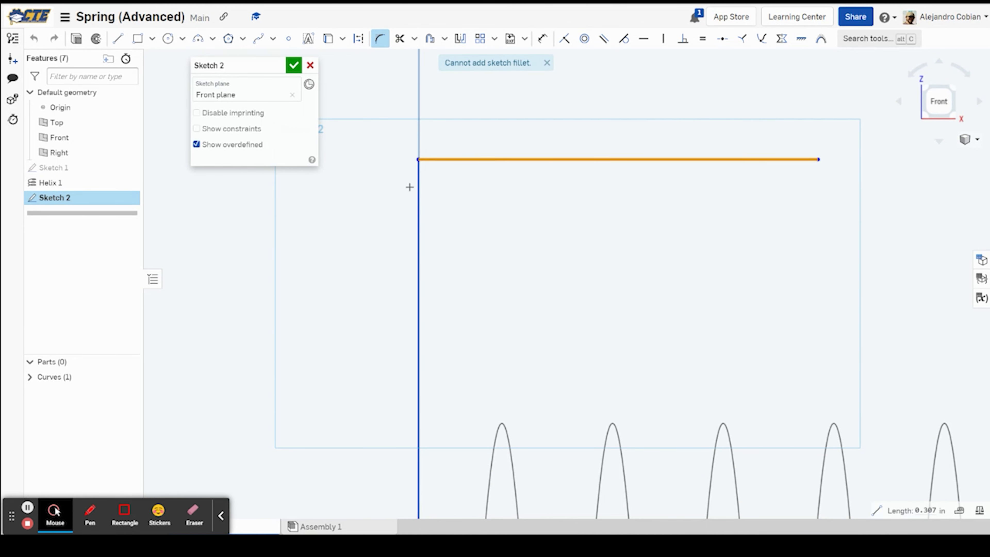
pyautogui.click(419, 186)
pyautogui.click(454, 128)
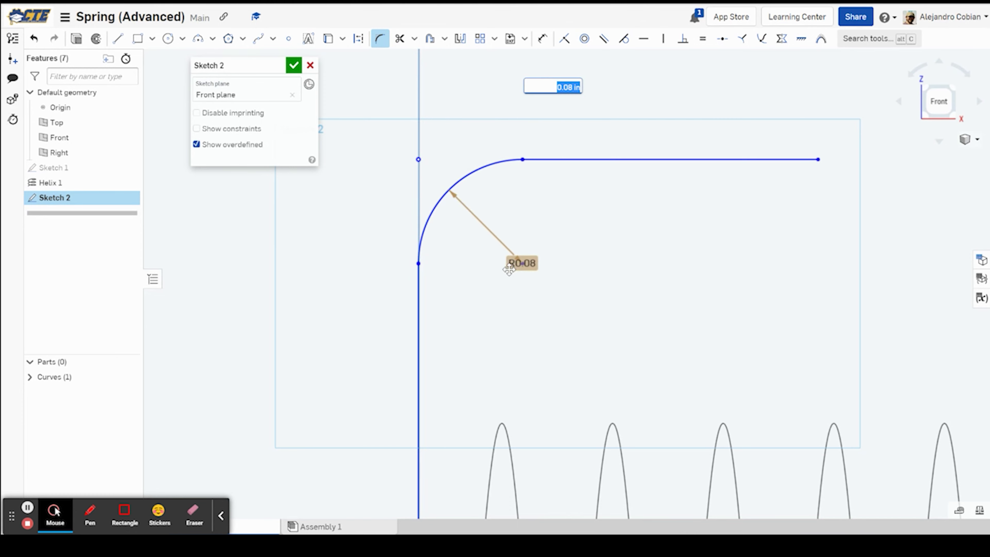
pyautogui.scroll(-5, 502, 267)
pyautogui.moveTo(522, 294); pyautogui.dragTo(488, 236, button='middle')
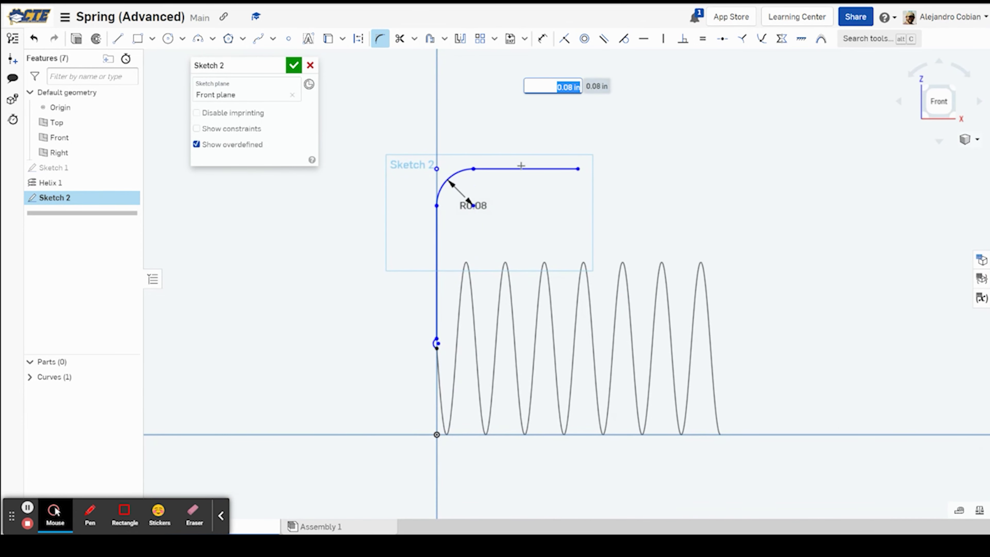
pyautogui.scroll(2, 505, 164)
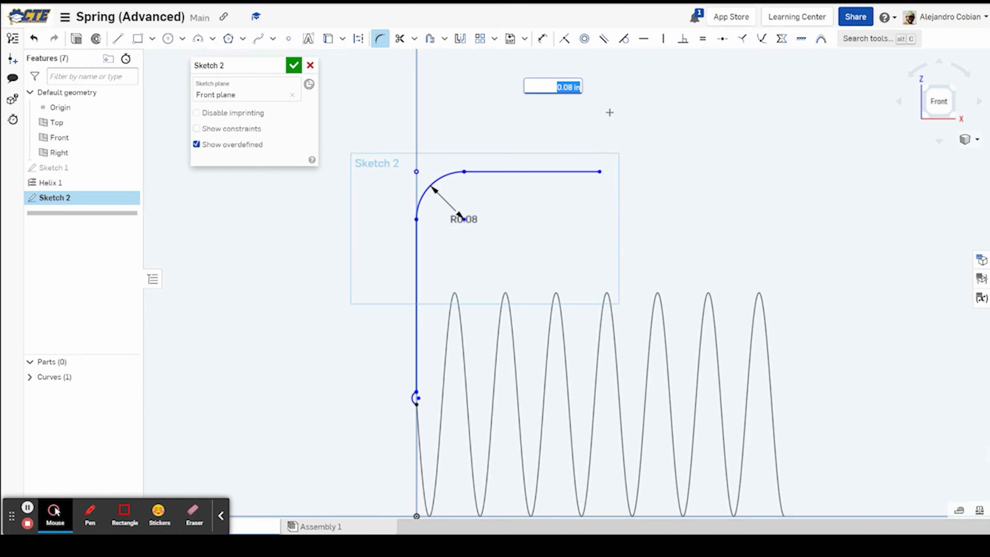
pyautogui.press('Return')
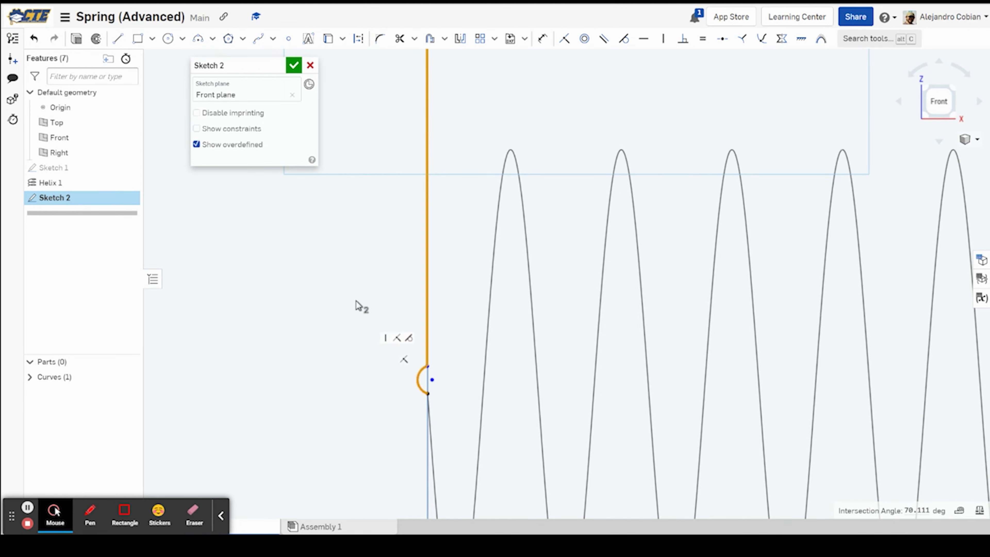
# Step: Make the vertical line tangent to the helix-end arc
pyautogui.click(353, 300)
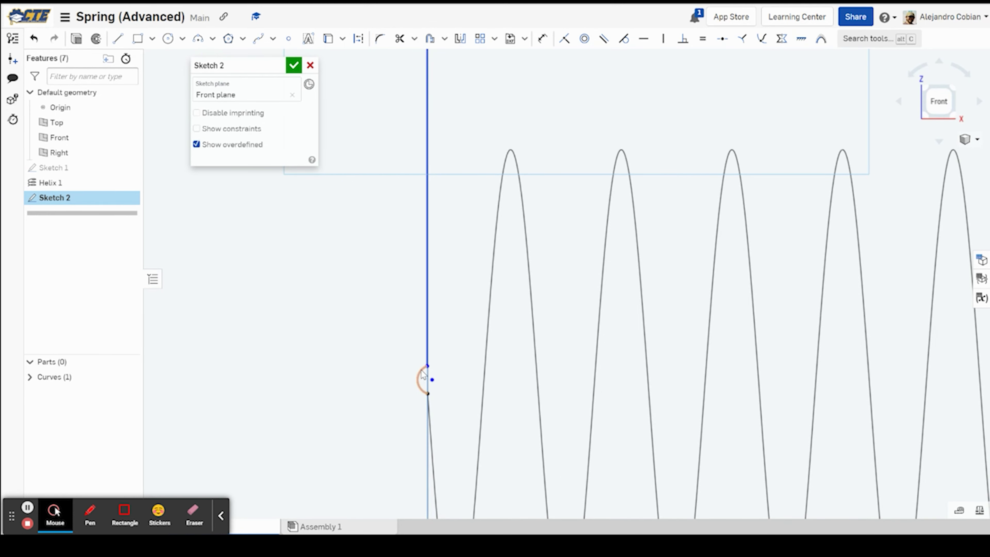
pyautogui.click(428, 363)
pyautogui.press('t')
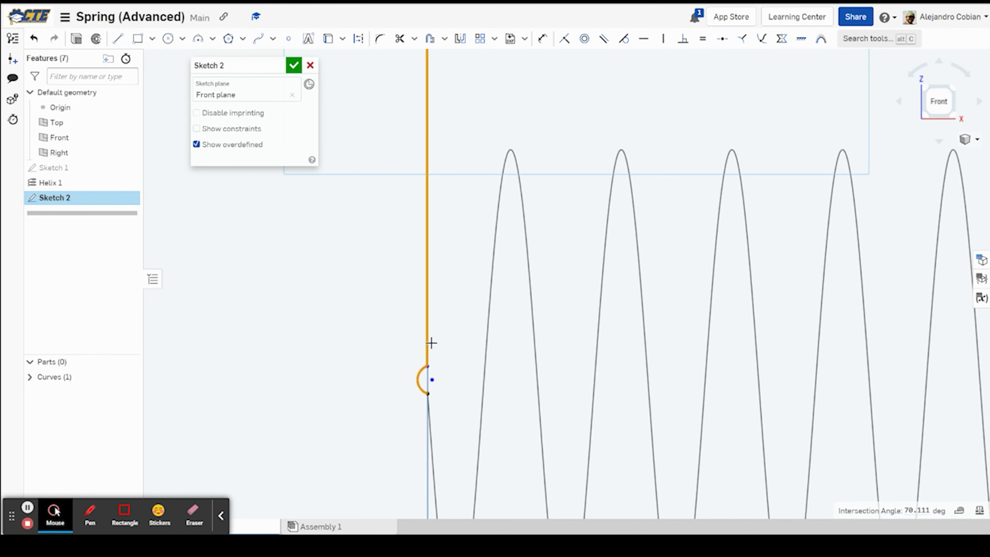
# Step: Delete the stray tiny fillet arc at the line's end
pyautogui.click(420, 392)
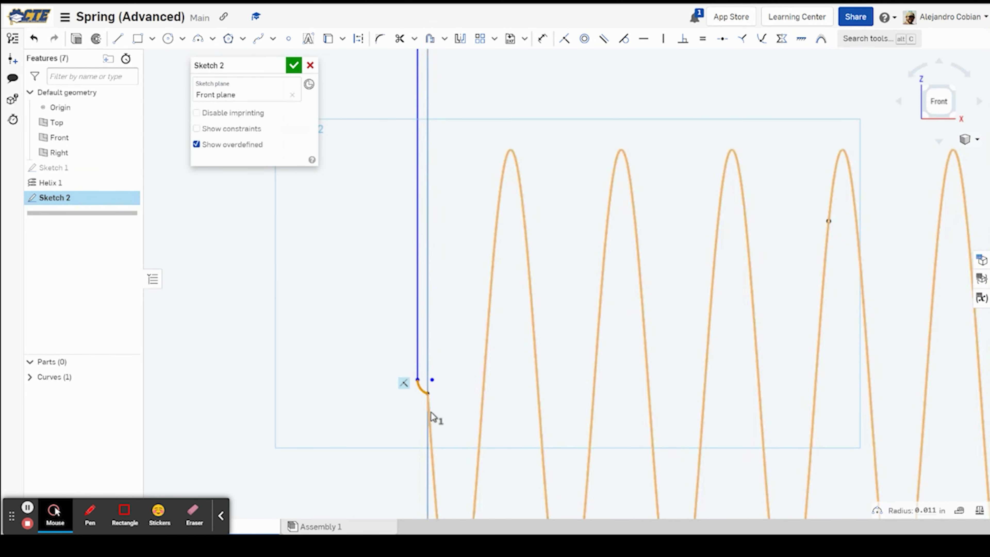
pyautogui.press('Delete')
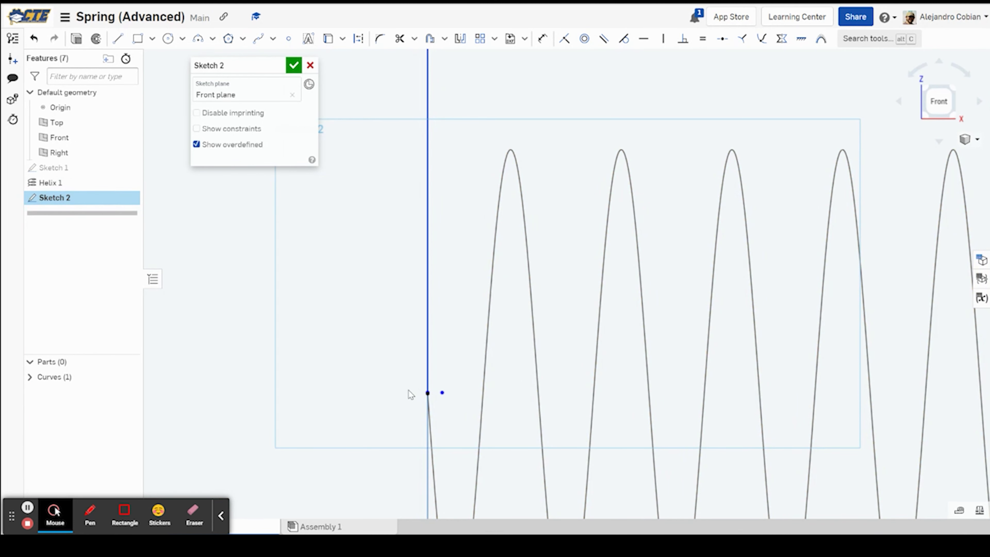
pyautogui.scroll(3, 463, 378)
pyautogui.scroll(5, 463, 379)
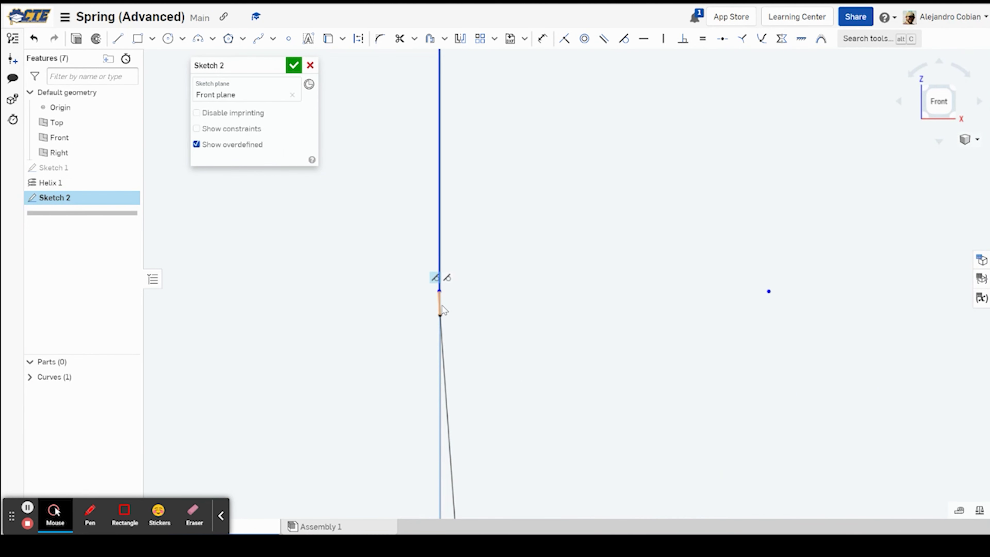
pyautogui.scroll(-4, 441, 299)
pyautogui.scroll(7, 441, 300)
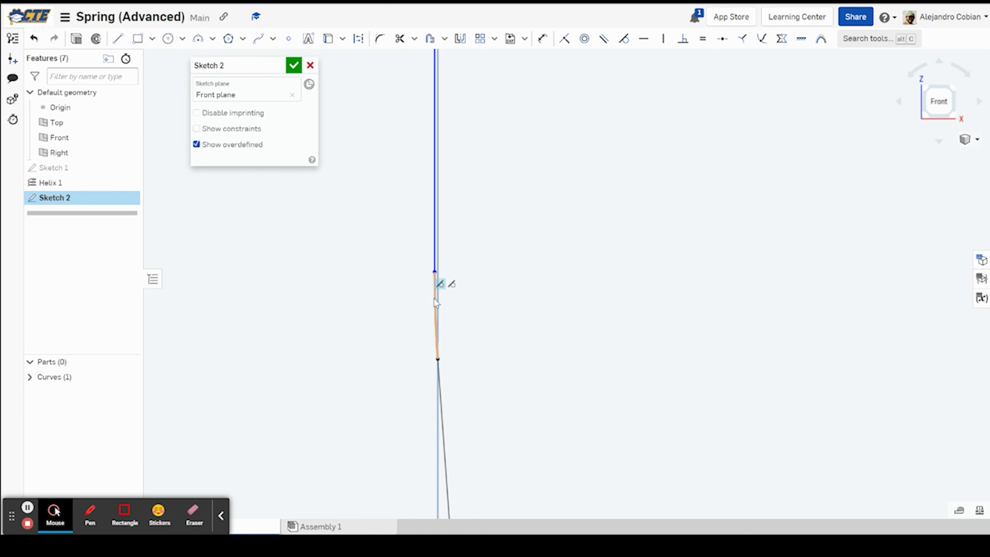
# Step: Start a dimension on the short end arc, then check the course's Step 4 slide
pyautogui.press('d')
pyautogui.click(433, 307)
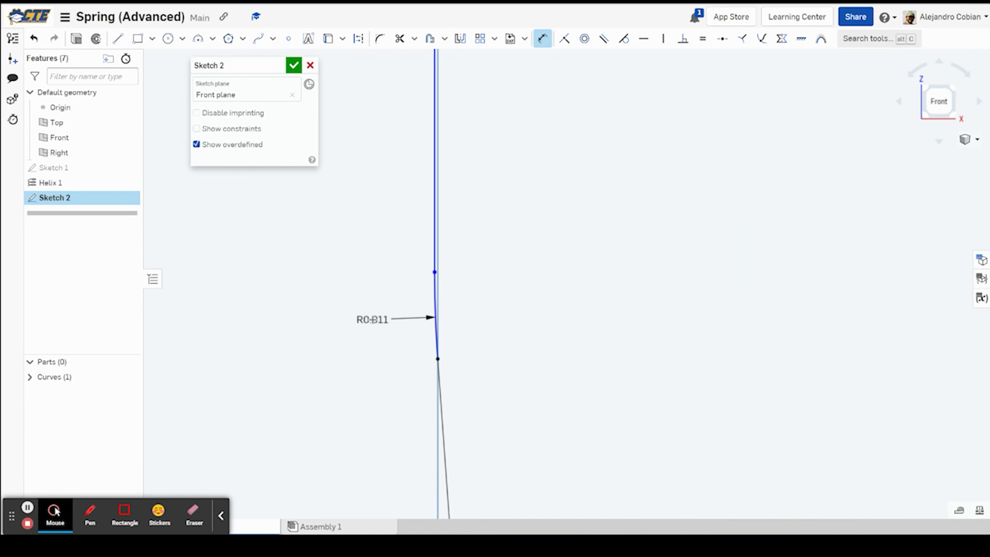
pyautogui.hotkey('alt', 'Tab')
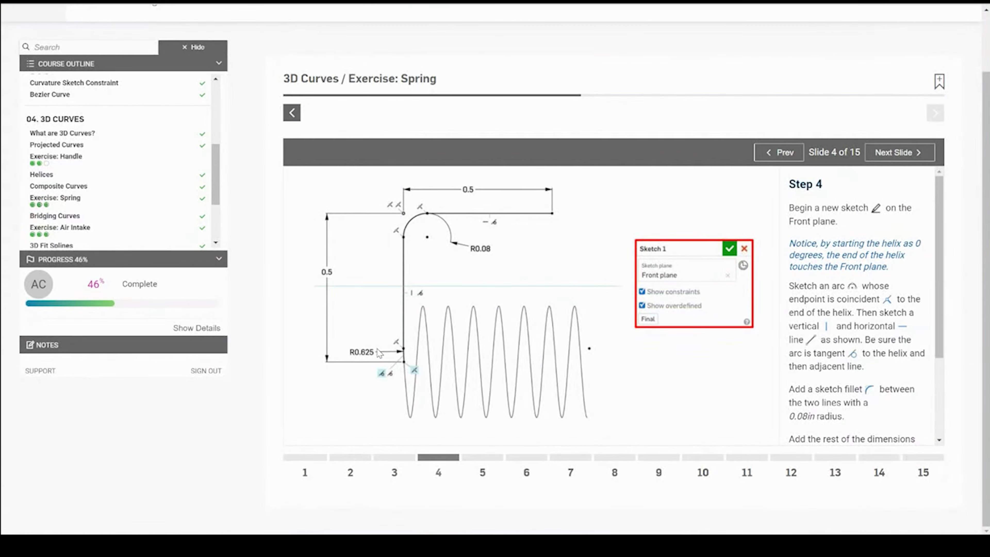
# Step: Place a radius dimension on the helix-end arc, entering .0625
pyautogui.hotkey('ctrl', 'Tab')
pyautogui.click(363, 313)
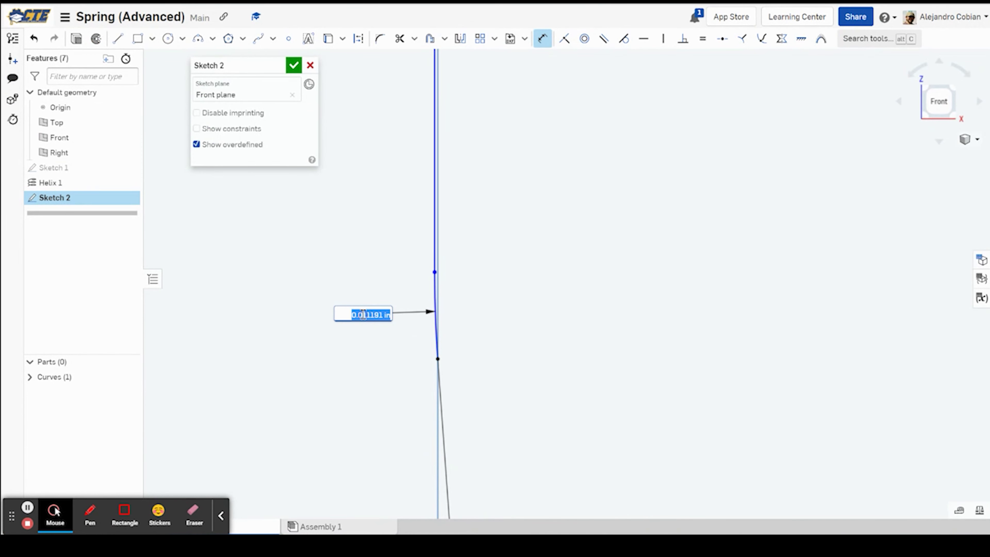
pyautogui.press('BackSpace')
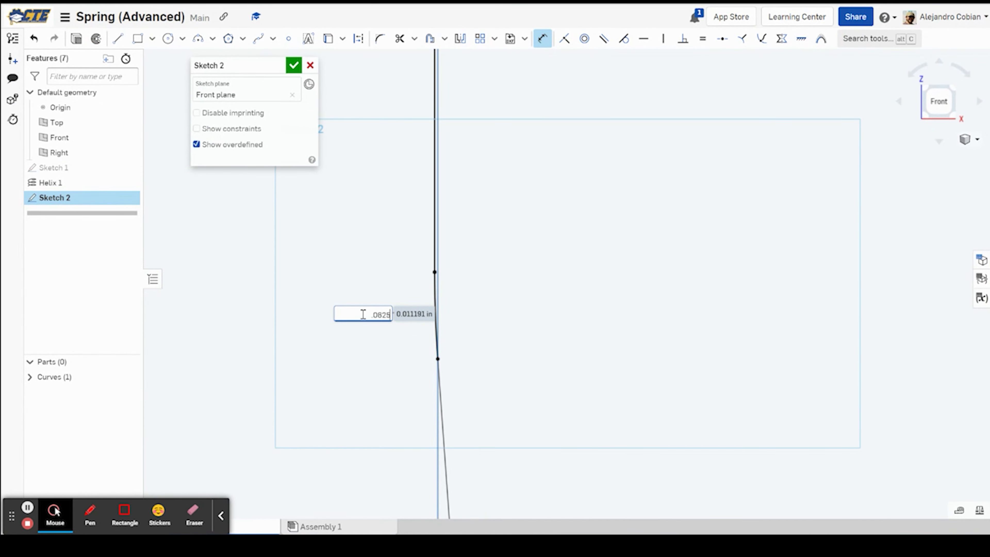
pyautogui.write('.0625')
pyautogui.press('Return')
pyautogui.rightClick(363, 316)
pyautogui.click(493, 213)
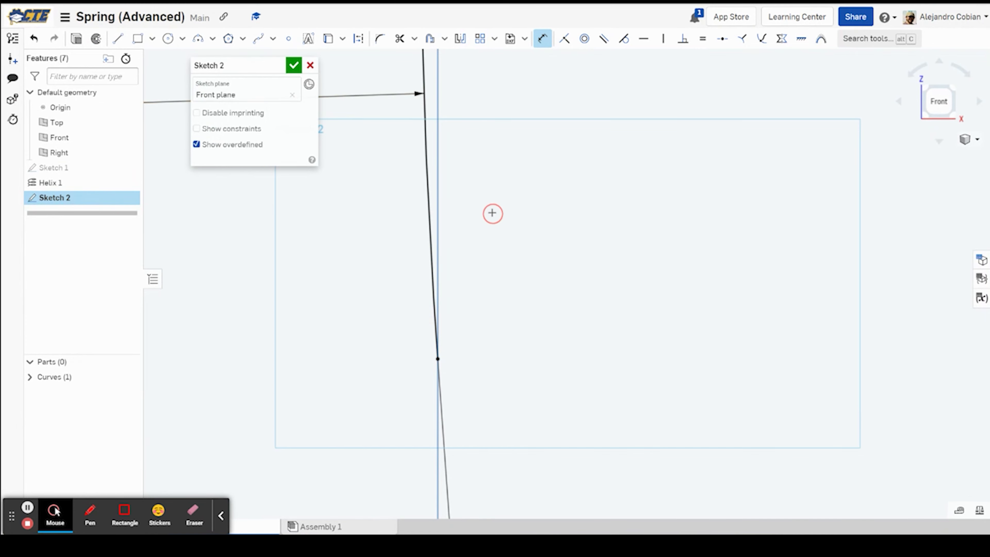
pyautogui.scroll(-5, 492, 213)
# Step: After checking the slide, correct the end arc's radius to 0.625 in
pyautogui.hotkey('ctrl', 'Tab')
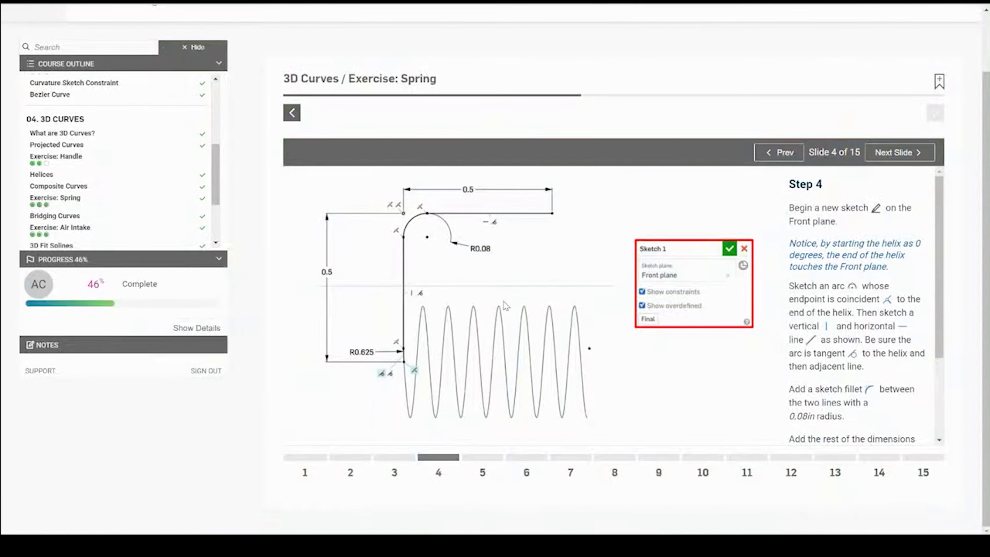
pyautogui.hotkey('ctrl', 'Tab')
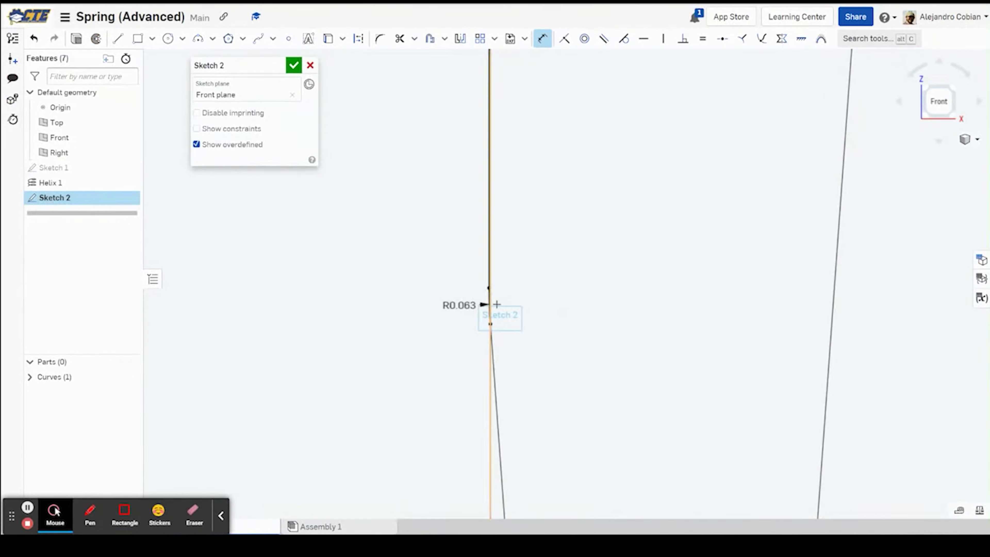
pyautogui.doubleClick(465, 315)
pyautogui.write('.625')
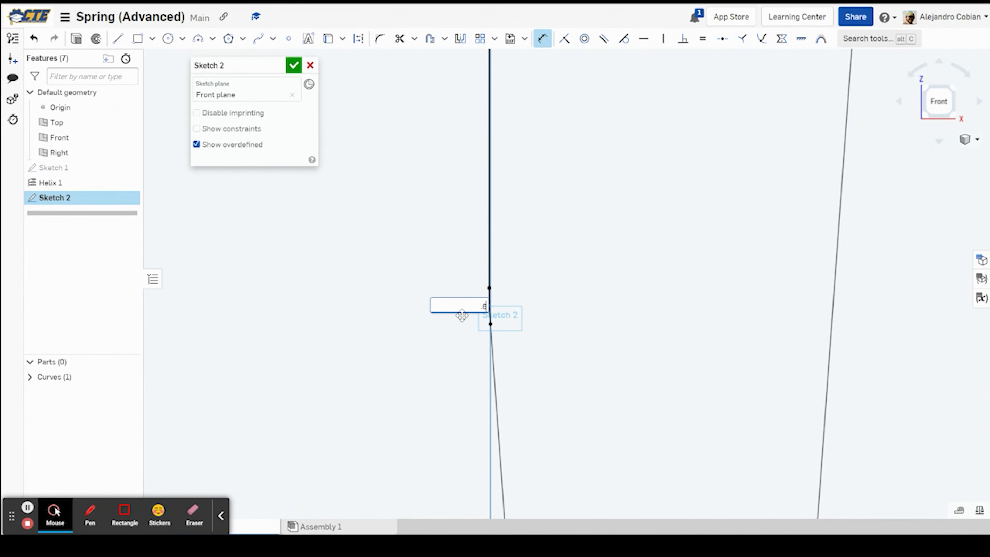
pyautogui.press('Return')
pyautogui.scroll(-3, 542, 229)
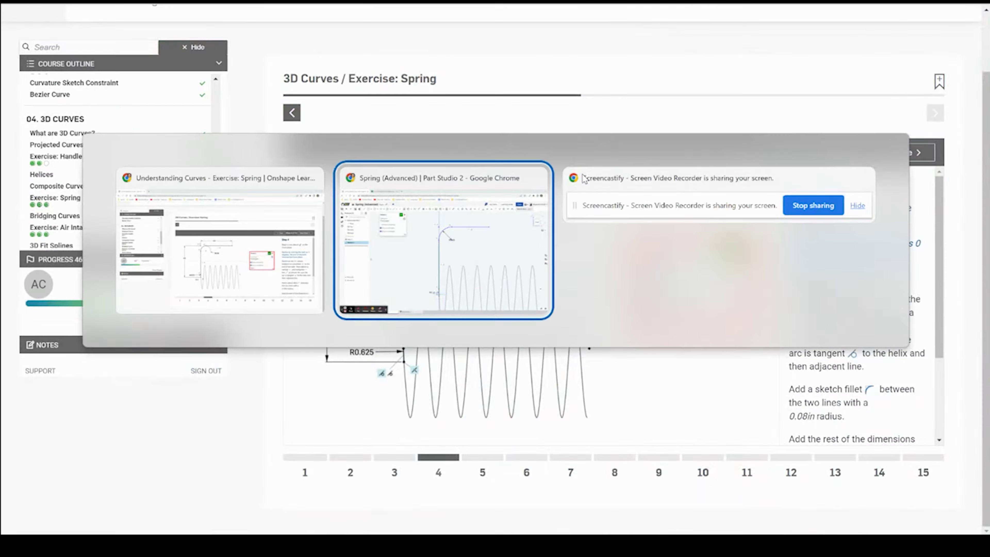
pyautogui.hotkey('alt', 'Tab')
# Step: Dimension the hook's horizontal top line at 0.5 in
pyautogui.press('u')
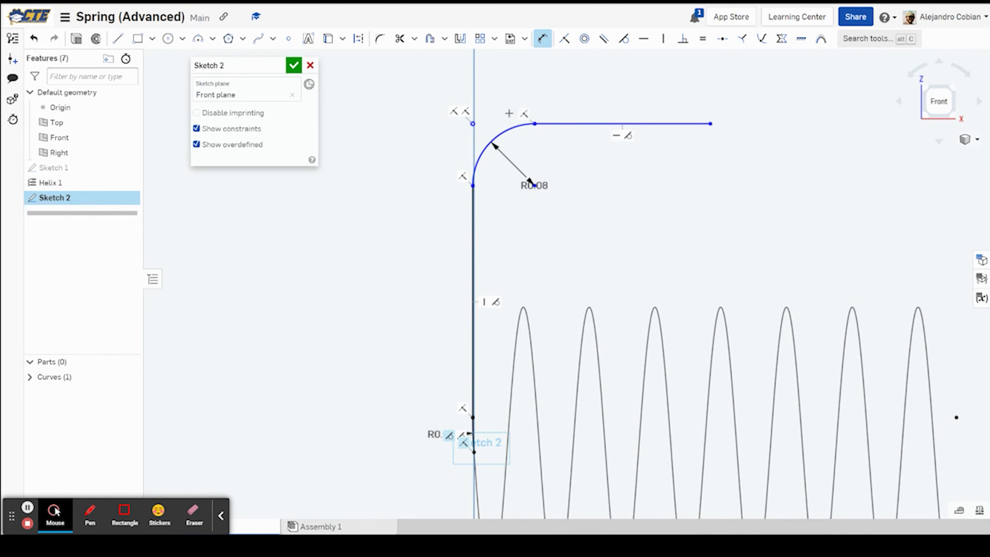
pyautogui.click(474, 122)
pyautogui.click(597, 84)
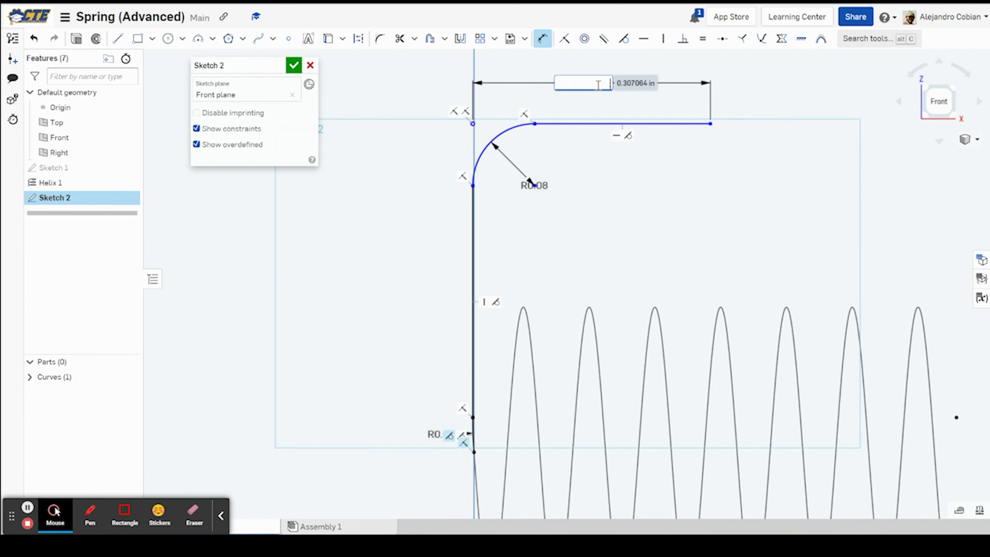
pyautogui.press('Return')
# Step: Add a 0.5 in vertical dimension from the lower sketch point at the R0.625 arc
pyautogui.moveTo(426, 130); pyautogui.dragTo(450, 138, button='middle')
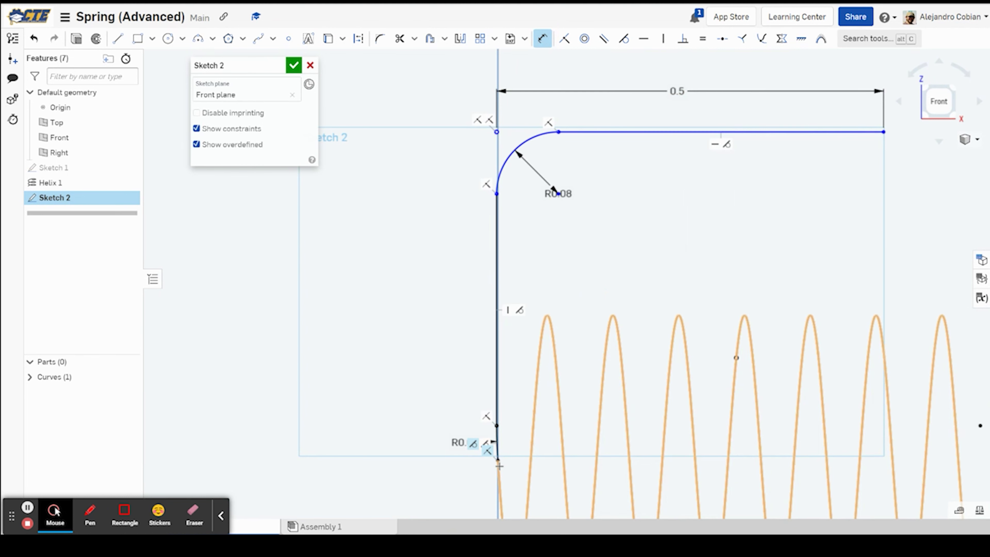
pyautogui.scroll(5, 499, 450)
pyautogui.click(491, 441)
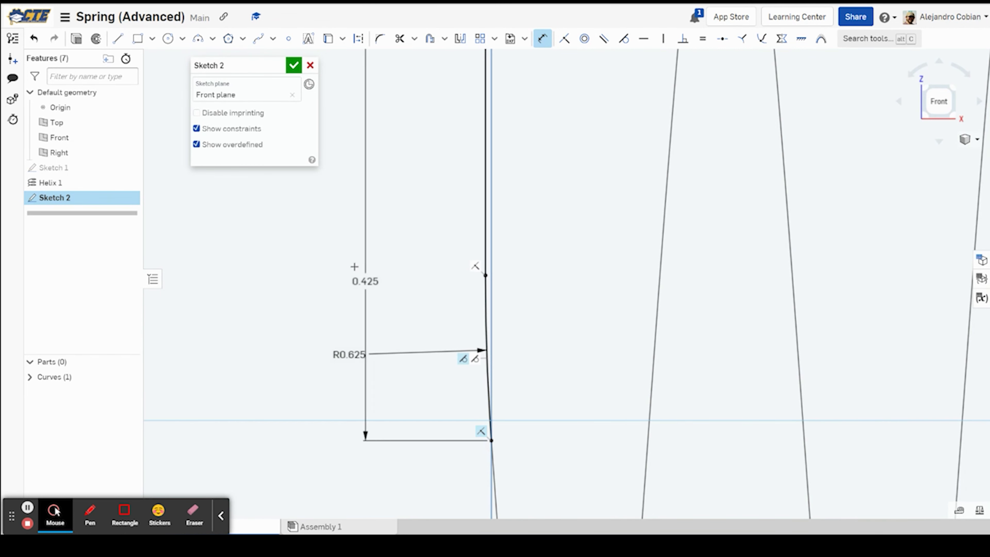
pyautogui.click(355, 265)
pyautogui.write('.5')
pyautogui.press('Return')
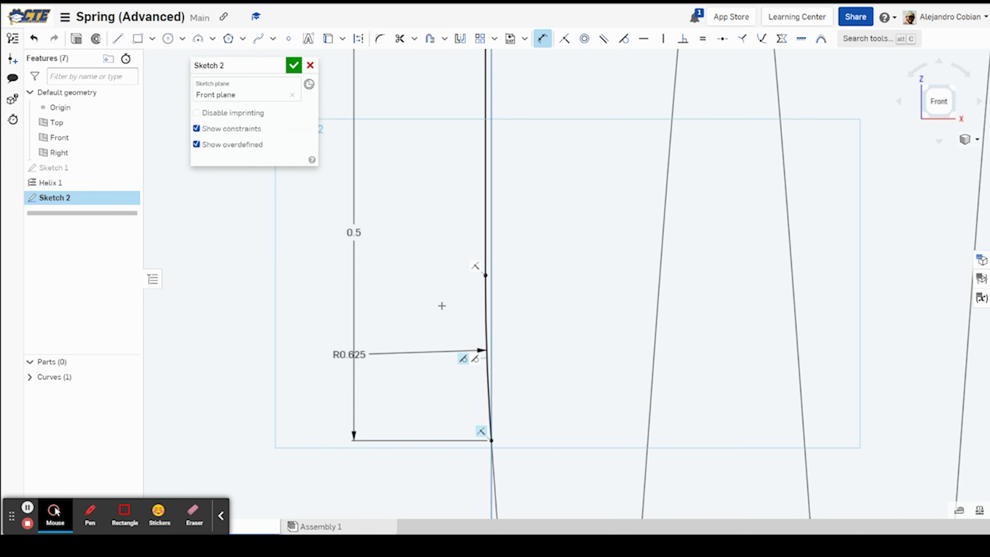
# Step: Compare with the course slide and open the R0.08 fillet dimension for editing
pyautogui.scroll(-5, 443, 306)
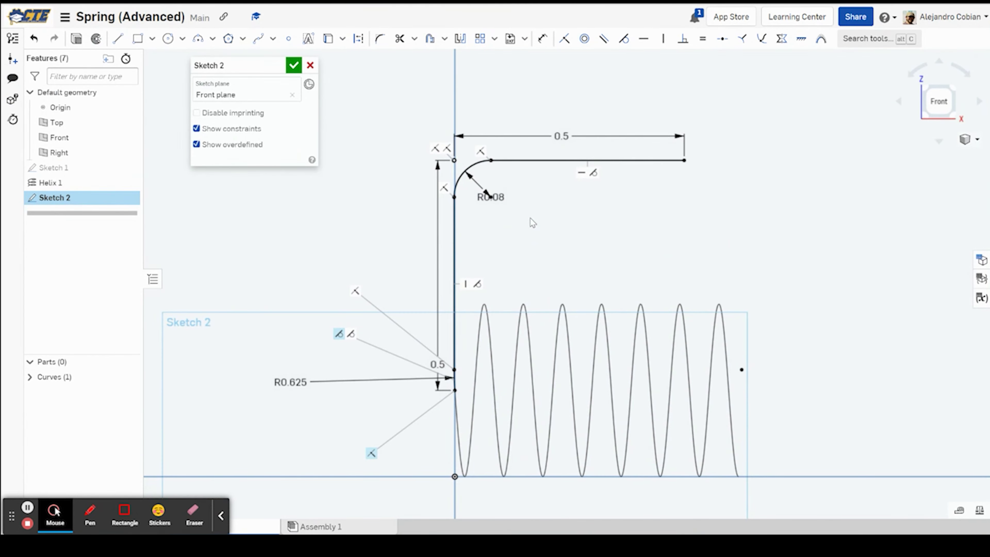
pyautogui.hotkey('alt', 'Tab')
pyautogui.hotkey('alt', 'Tab')
pyautogui.doubleClick(489, 199)
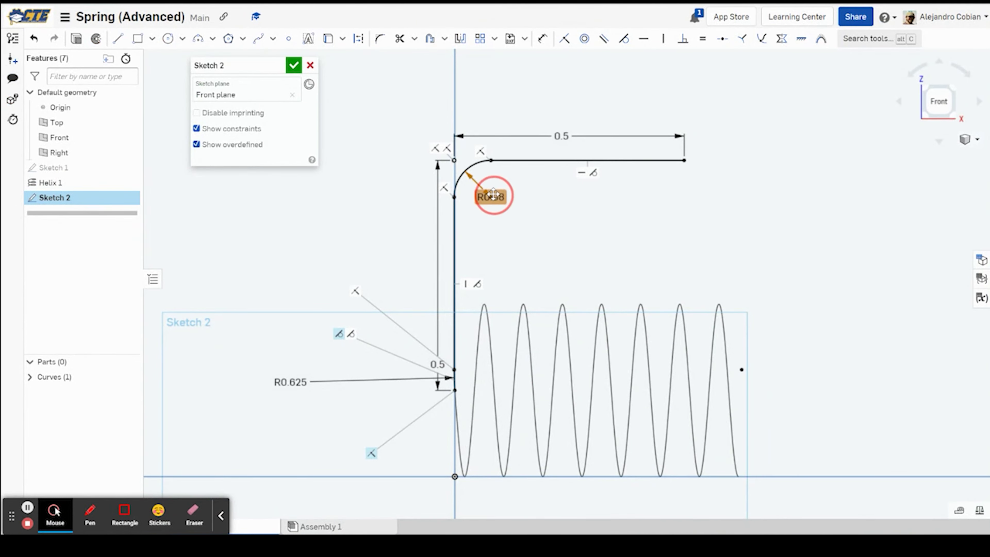
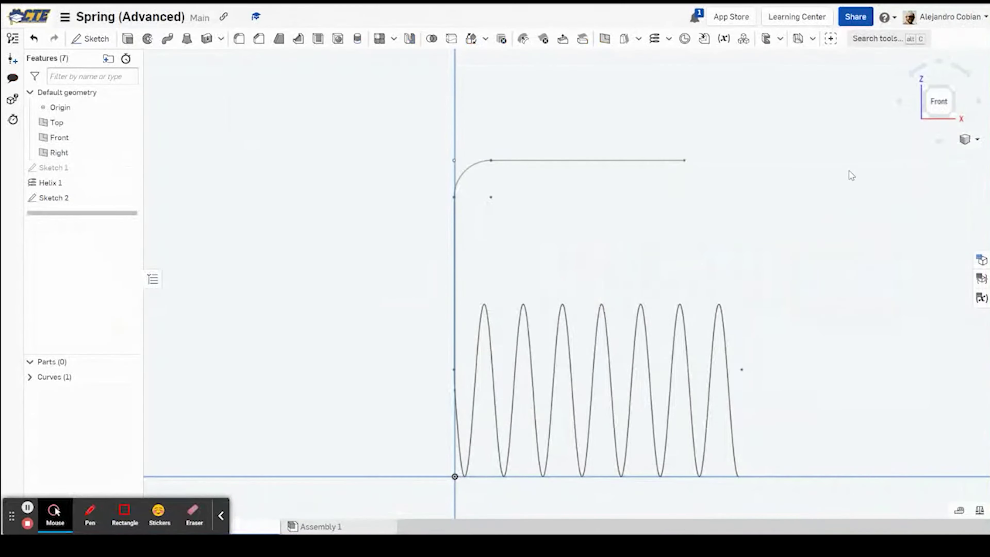
# Step: Switch to an isometric view of Helix 1 and the Sketch 2 hook path
pyautogui.click(947, 81)
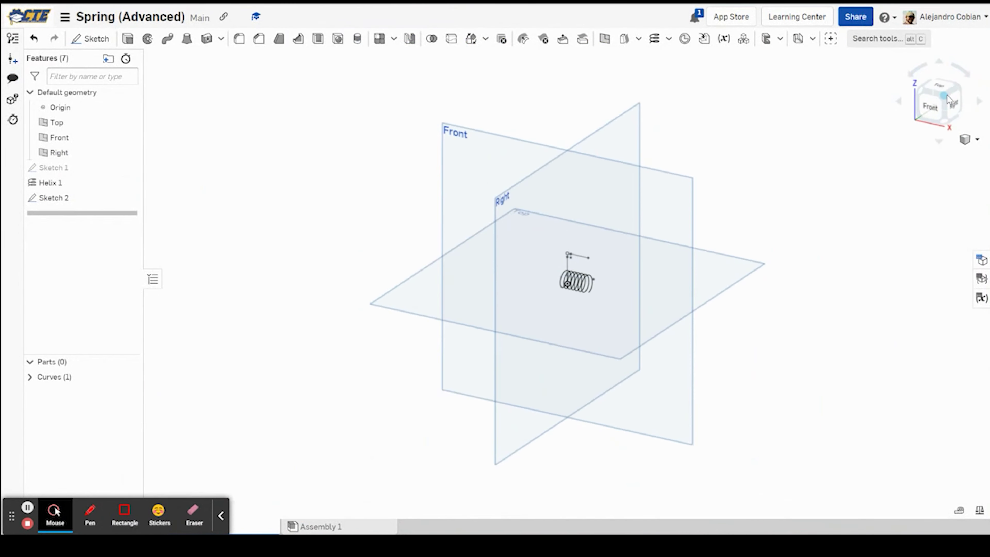
# Step: Start Sketch 3 on the Top plane, viewed from above at the helix's far end
pyautogui.click(90, 38)
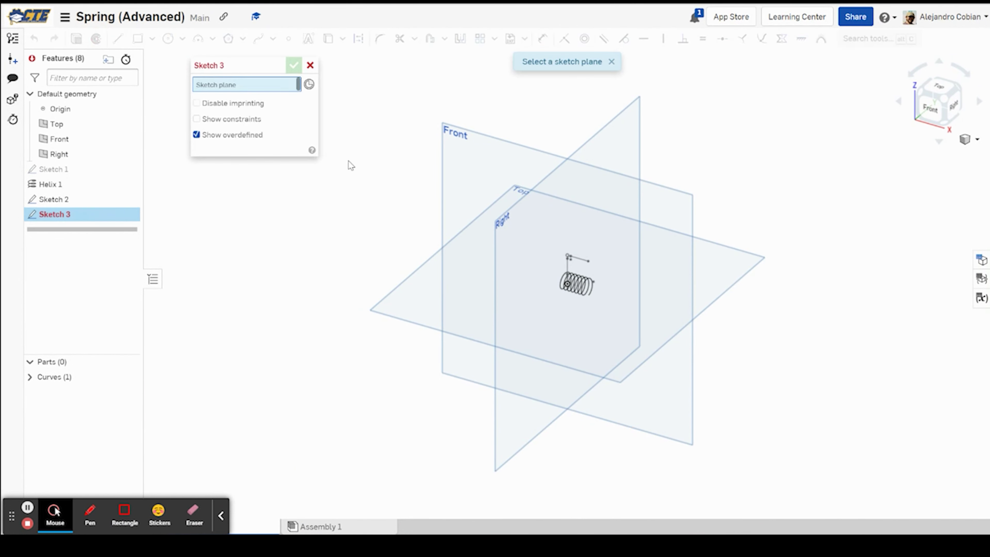
pyautogui.click(402, 295)
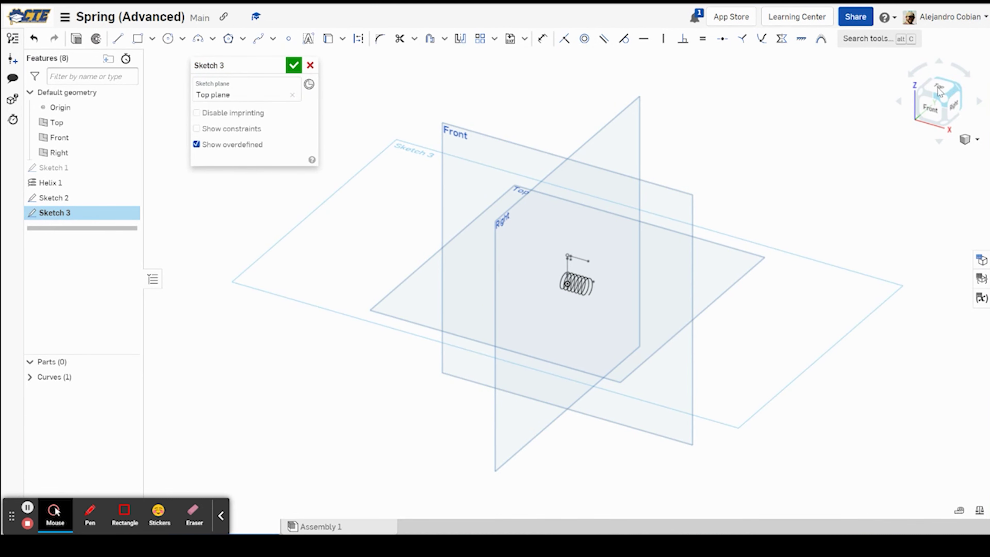
pyautogui.click(927, 88)
pyautogui.click(927, 88)
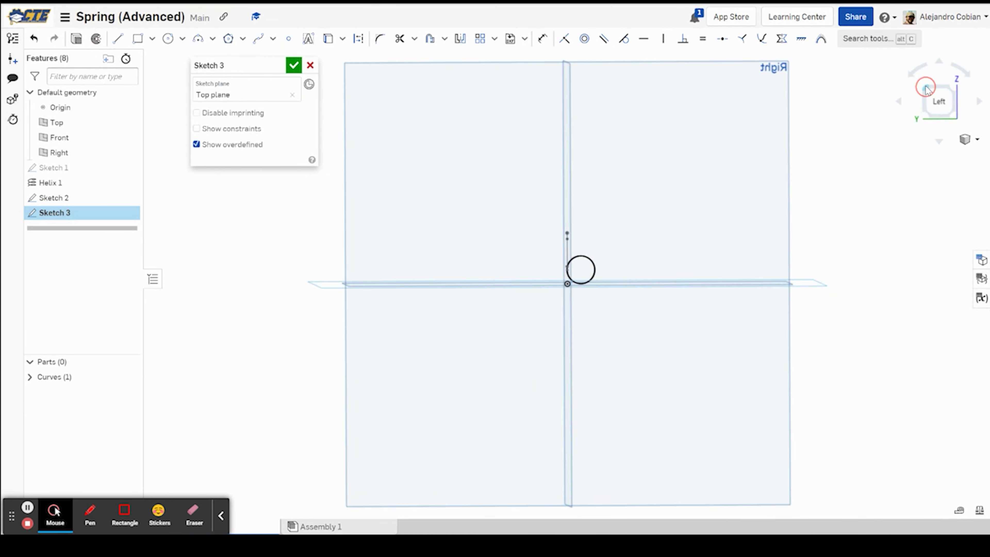
pyautogui.click(936, 85)
pyautogui.scroll(5, 655, 295)
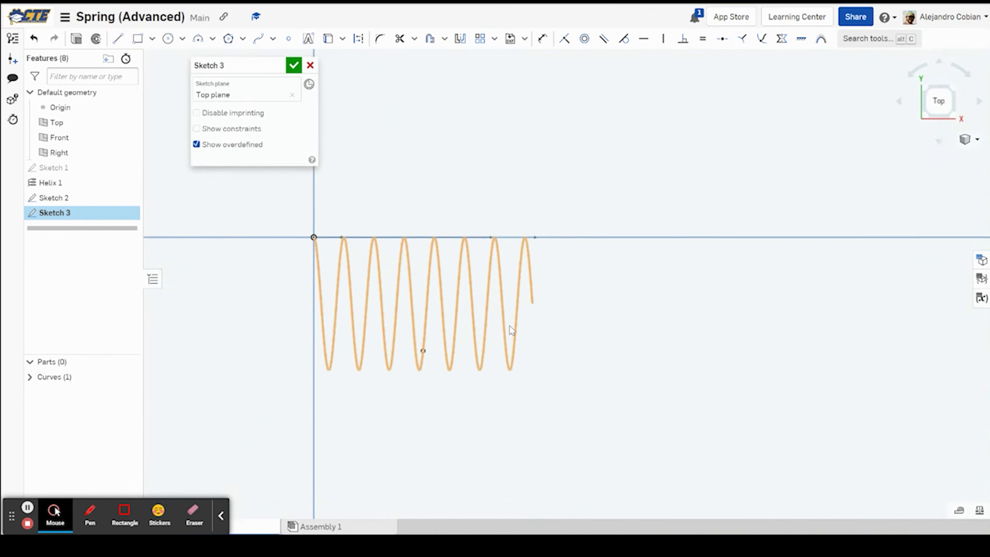
pyautogui.moveTo(511, 330)
pyautogui.mouseDown(button='middle')
pyautogui.moveTo(568, 281)
pyautogui.moveTo(659, 279)
pyautogui.moveTo(696, 224)
pyautogui.mouseUp(button='middle')
pyautogui.scroll(4, 616, 279)
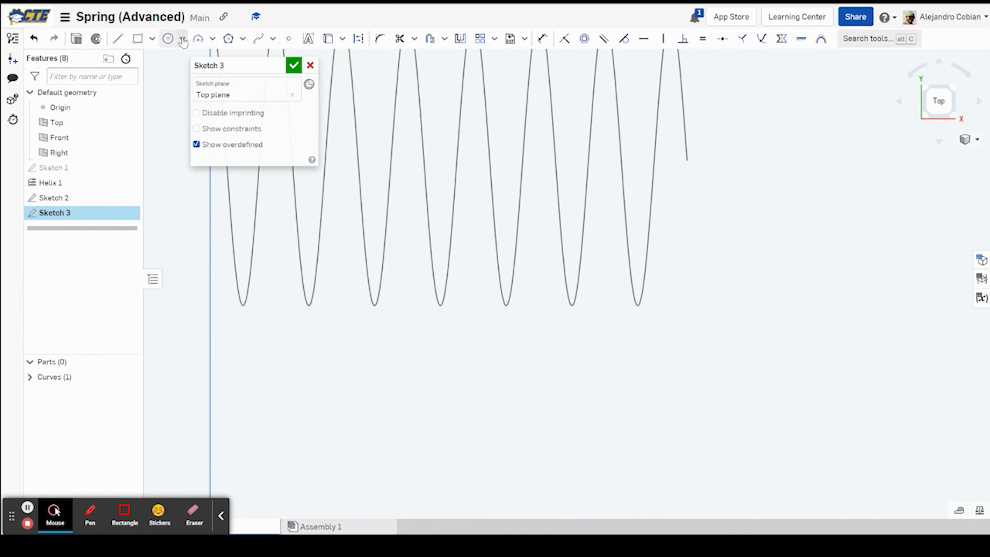
# Step: Draw an arc from the helix's far end point down to a lower point
pyautogui.click(198, 39)
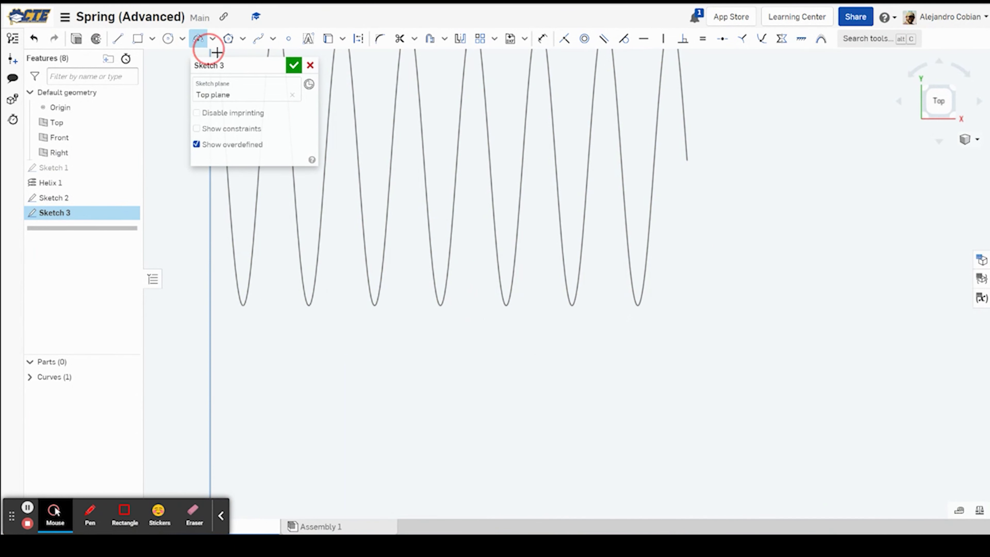
pyautogui.click(687, 160)
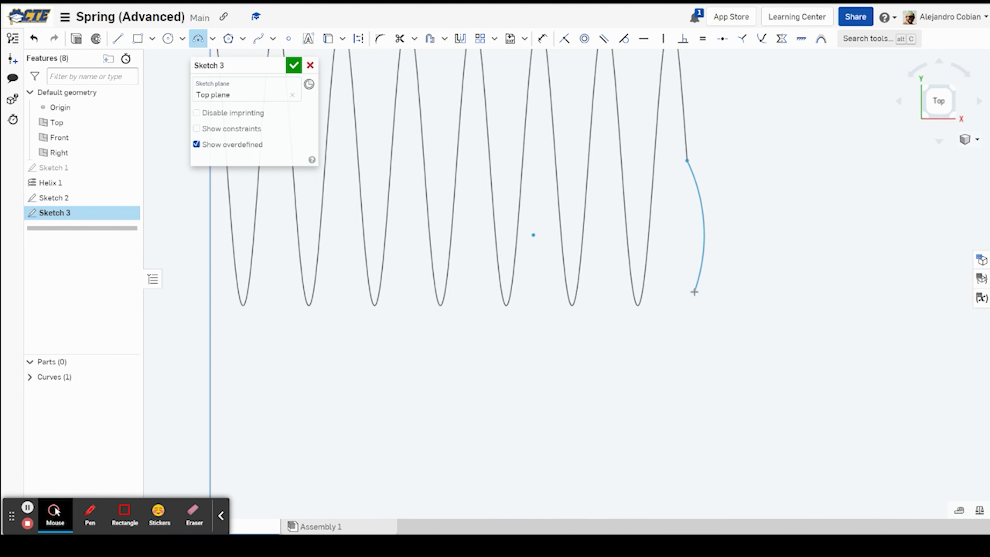
pyautogui.click(695, 291)
pyautogui.click(711, 268)
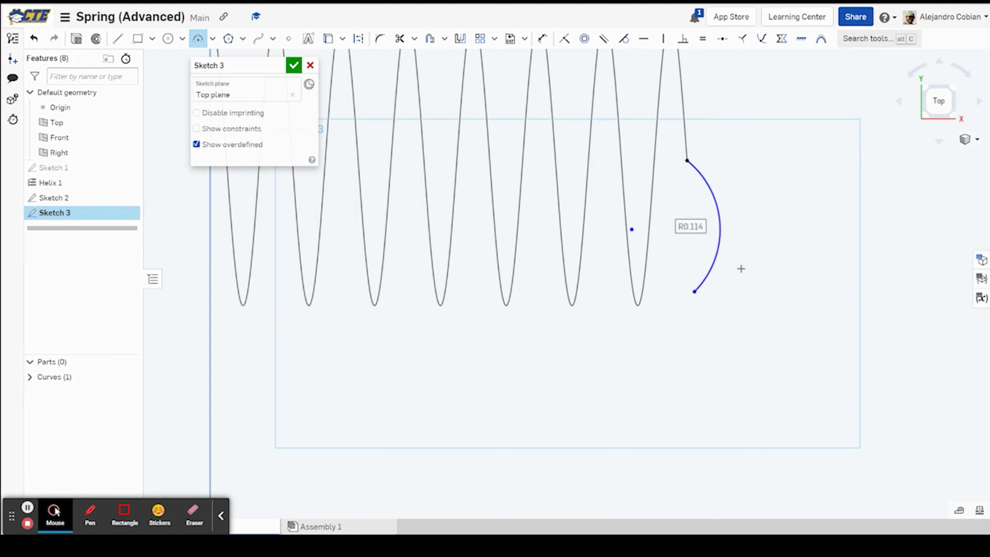
# Step: Draw a vertical line down from the arc and a horizontal line running left
pyautogui.press('l')
pyautogui.scroll(-10, 707, 329)
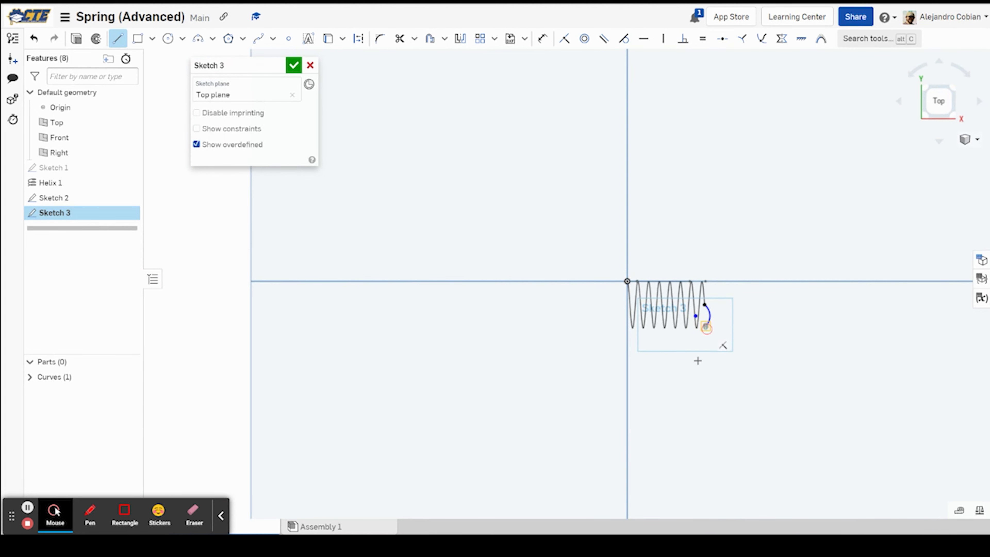
pyautogui.click(706, 327)
pyautogui.click(707, 418)
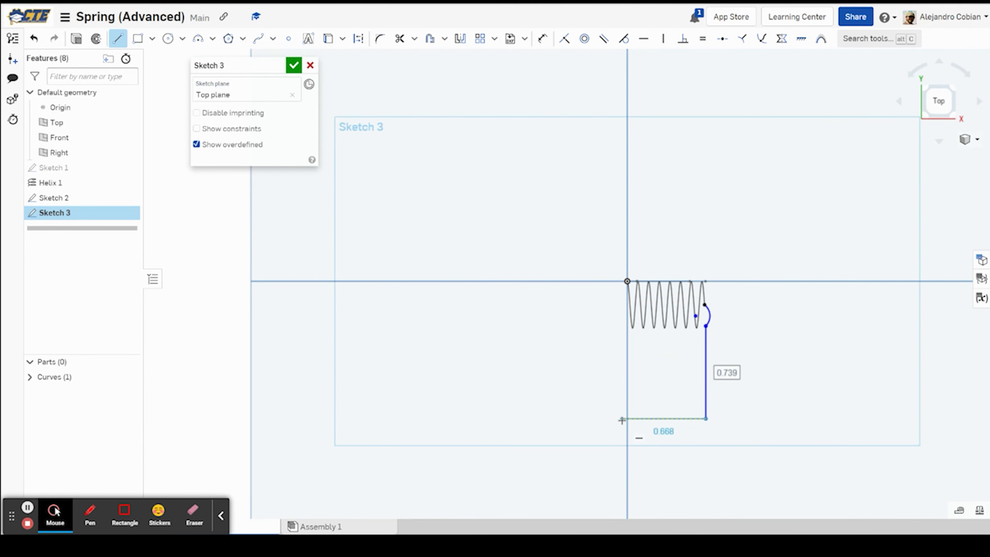
pyautogui.click(640, 419)
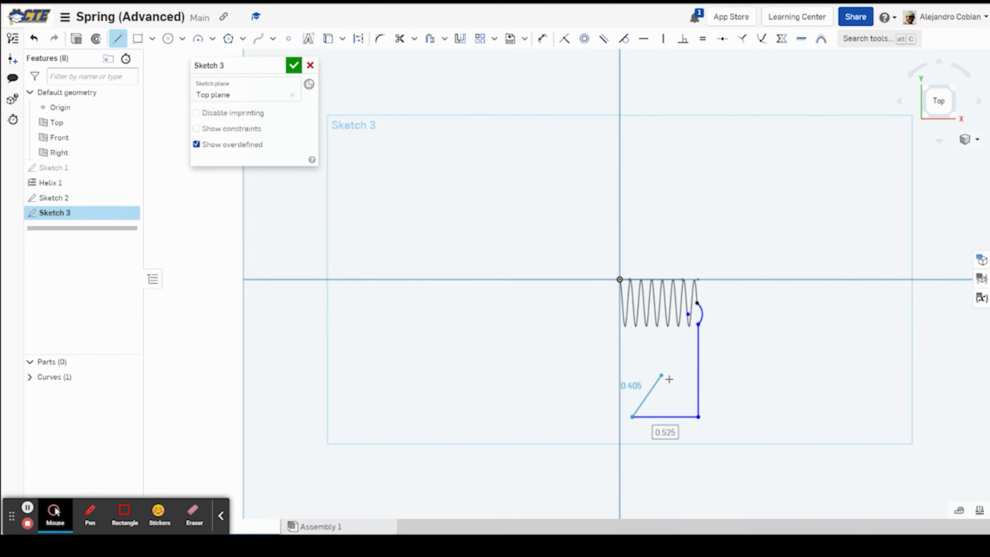
pyautogui.press('Escape')
pyautogui.scroll(5, 684, 385)
pyautogui.click(681, 170)
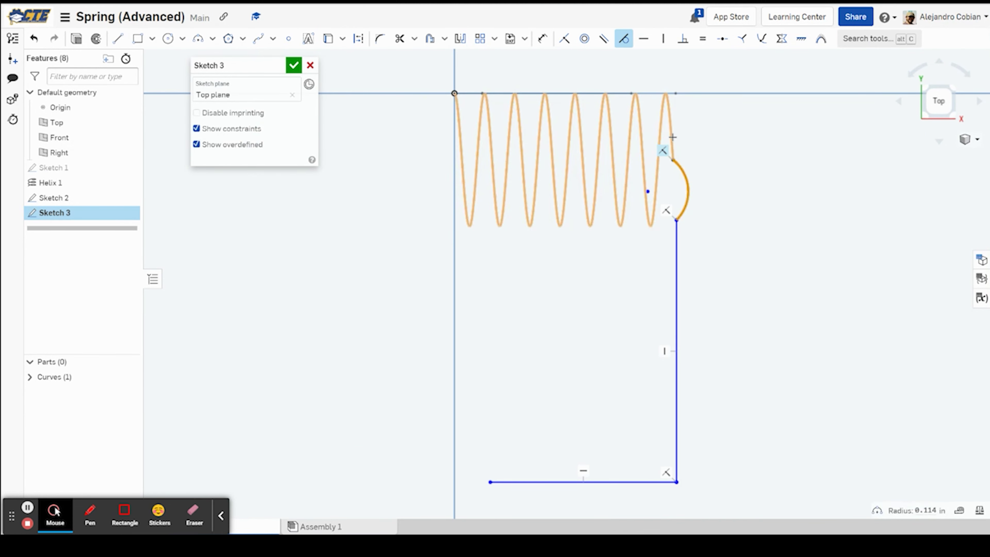
# Step: Make the arc tangent to the helix and vertical line, with radius 0.625
pyautogui.click(672, 138)
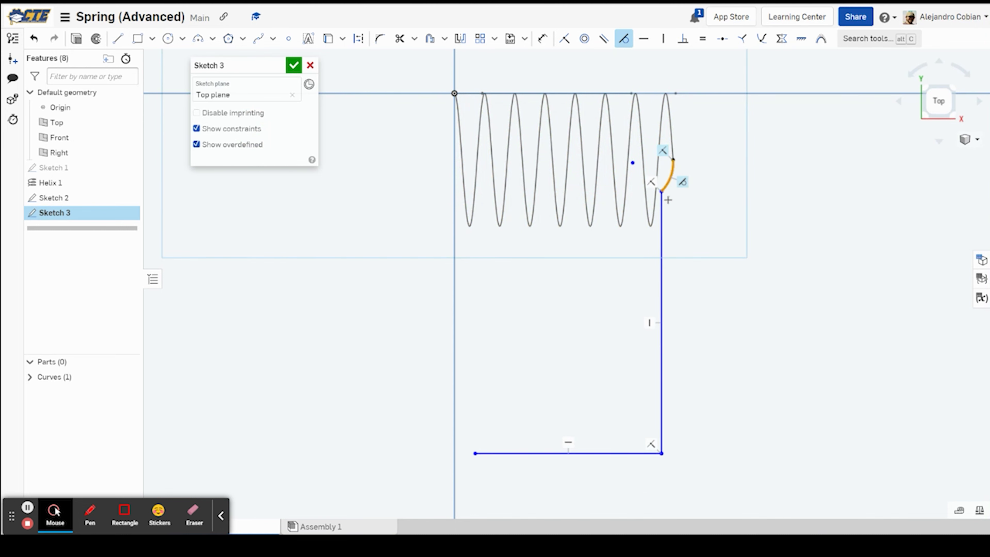
pyautogui.click(667, 182)
pyautogui.click(663, 210)
pyautogui.scroll(5, 686, 168)
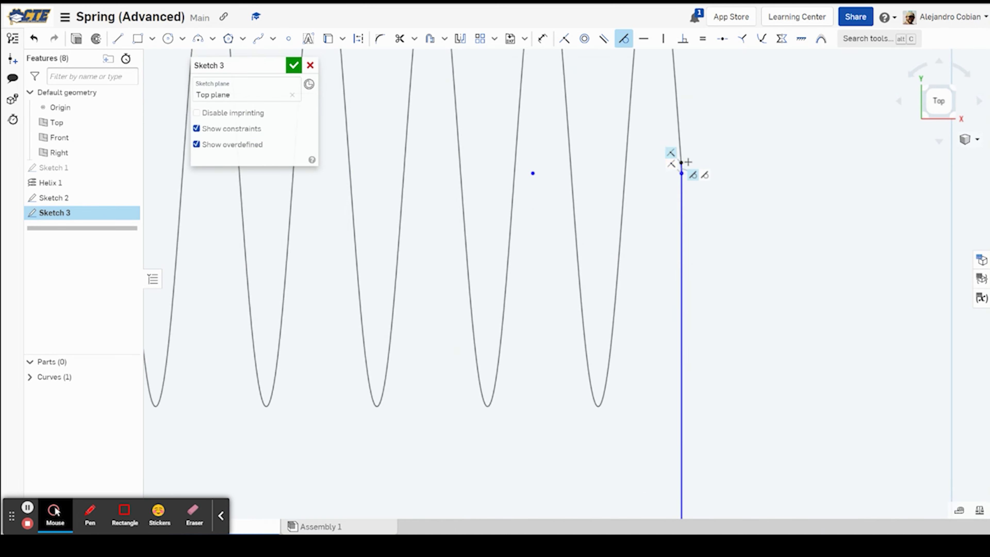
pyautogui.press('u')
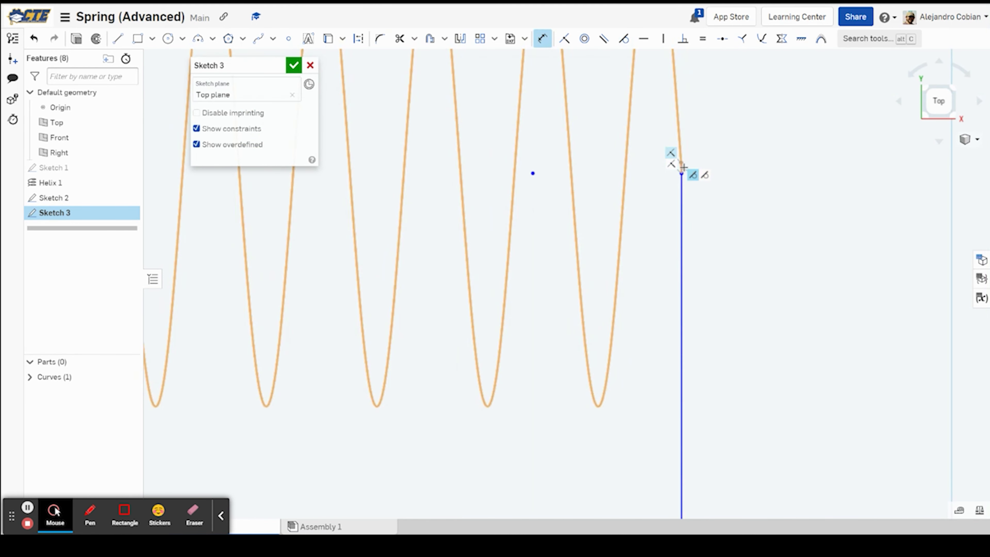
pyautogui.scroll(5, 683, 167)
pyautogui.click(671, 172)
pyautogui.click(796, 163)
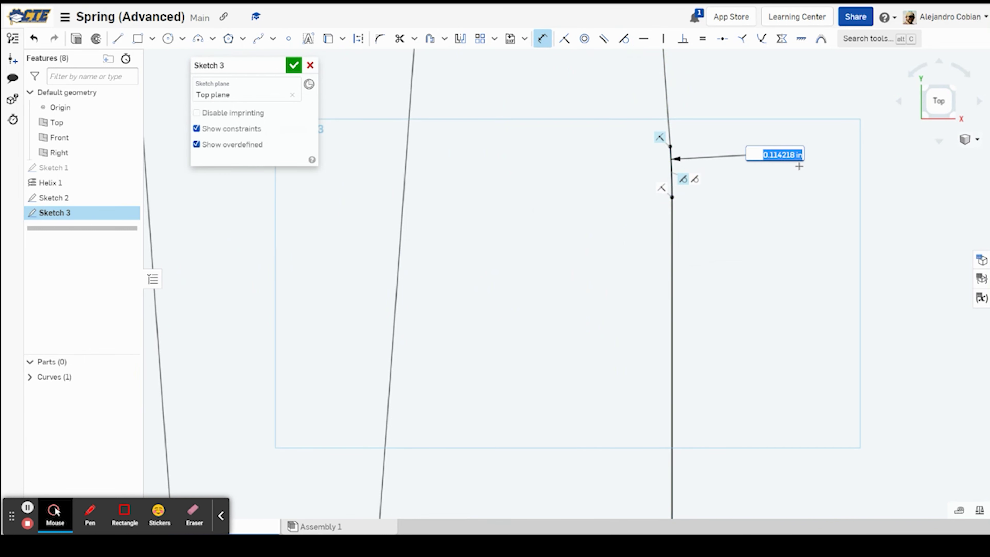
pyautogui.press('BackSpace')
pyautogui.write('.62')
pyautogui.press('Return')
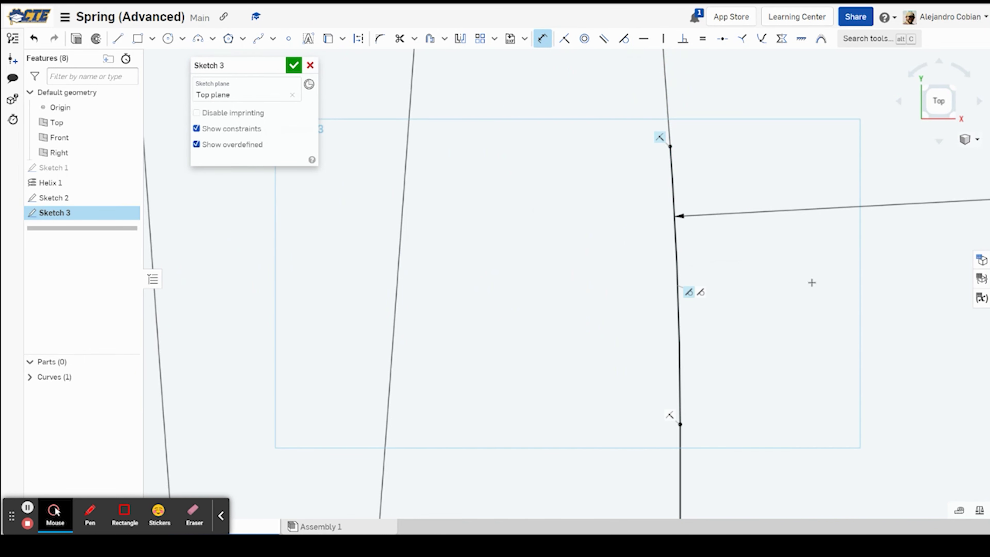
# Step: Round the corner between the vertical and bottom lines with a 0.08 in fillet
pyautogui.scroll(-4, 812, 282)
pyautogui.scroll(-5, 449, 187)
pyautogui.click(380, 38)
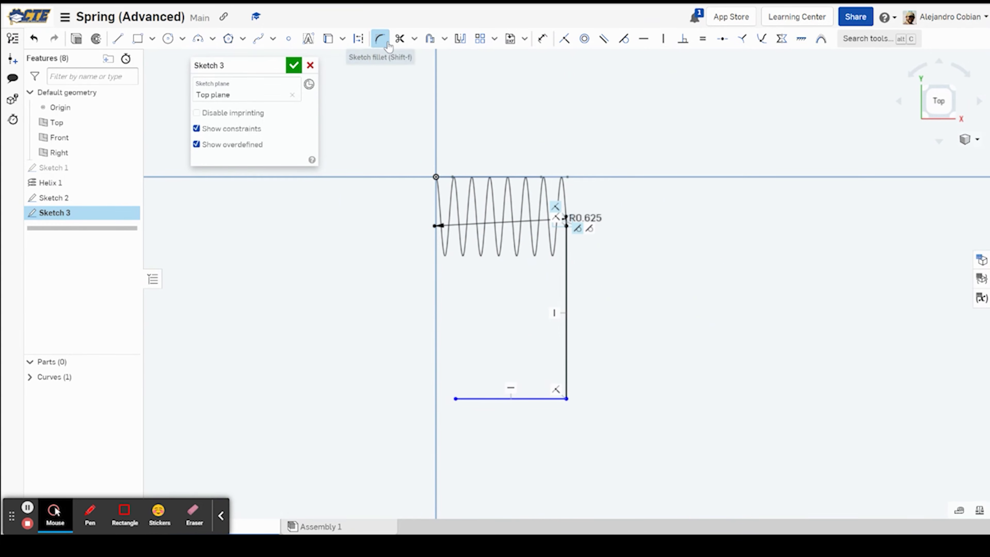
pyautogui.click(567, 345)
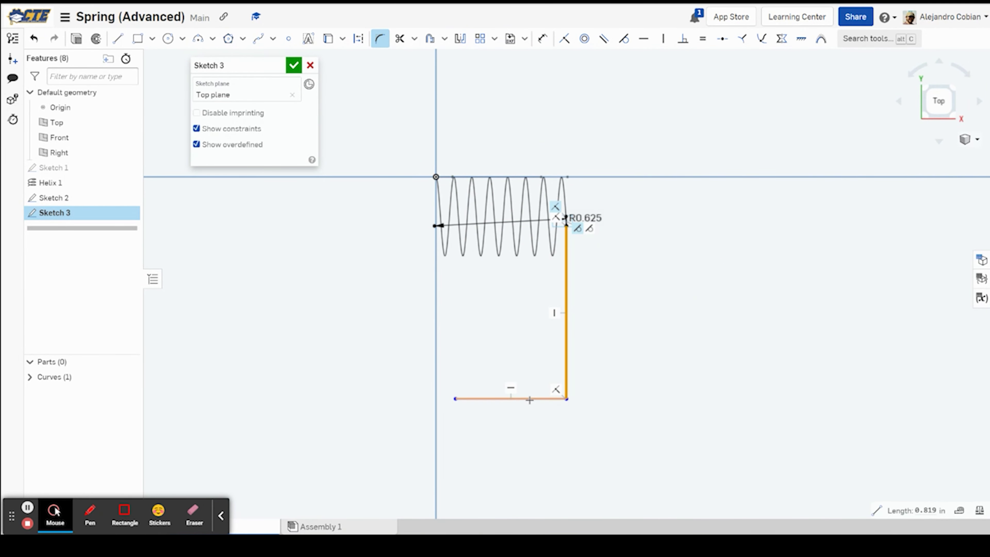
pyautogui.click(529, 400)
pyautogui.click(524, 357)
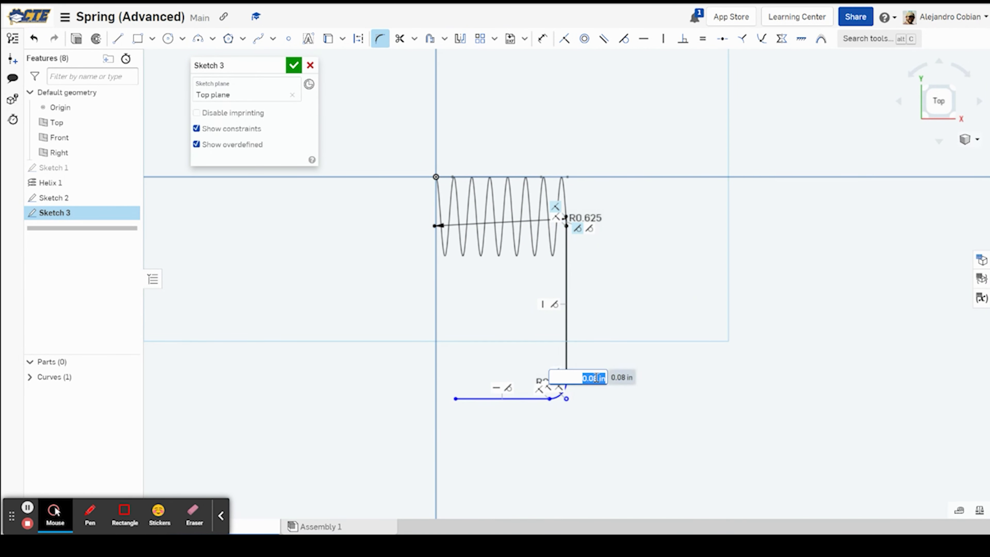
pyautogui.click(624, 345)
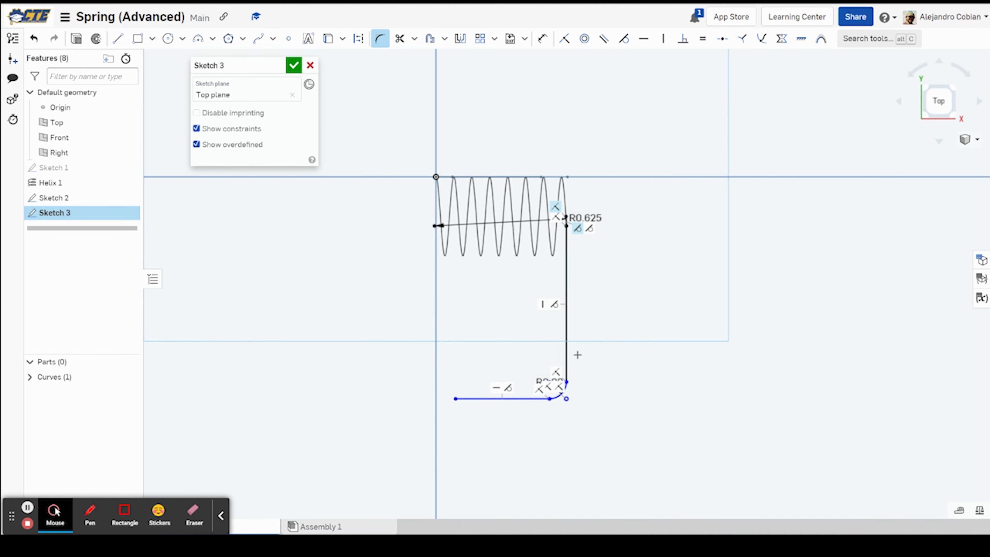
# Step: Begin a vertical distance dimension from the hook's upper point
pyautogui.scroll(2, 578, 370)
pyautogui.press('d')
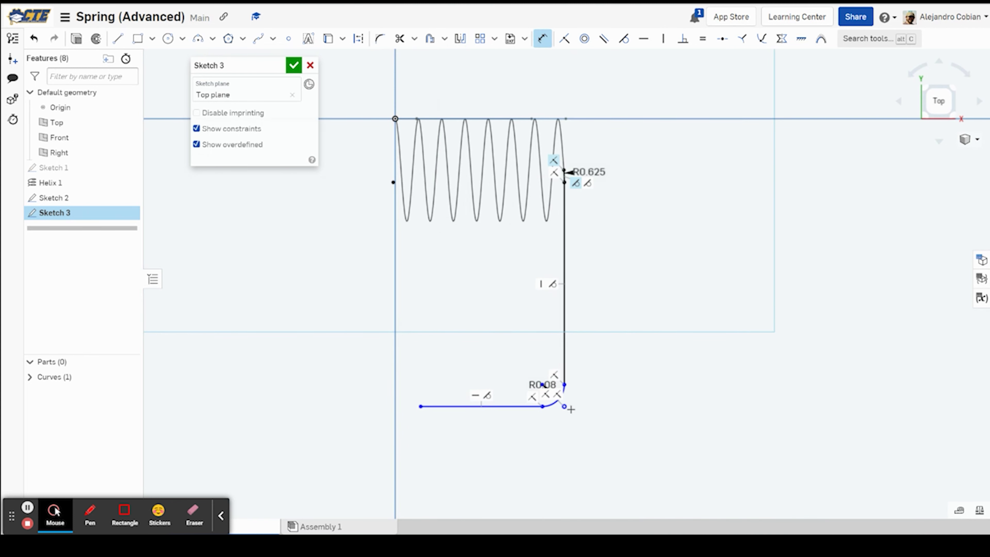
pyautogui.scroll(5, 566, 172)
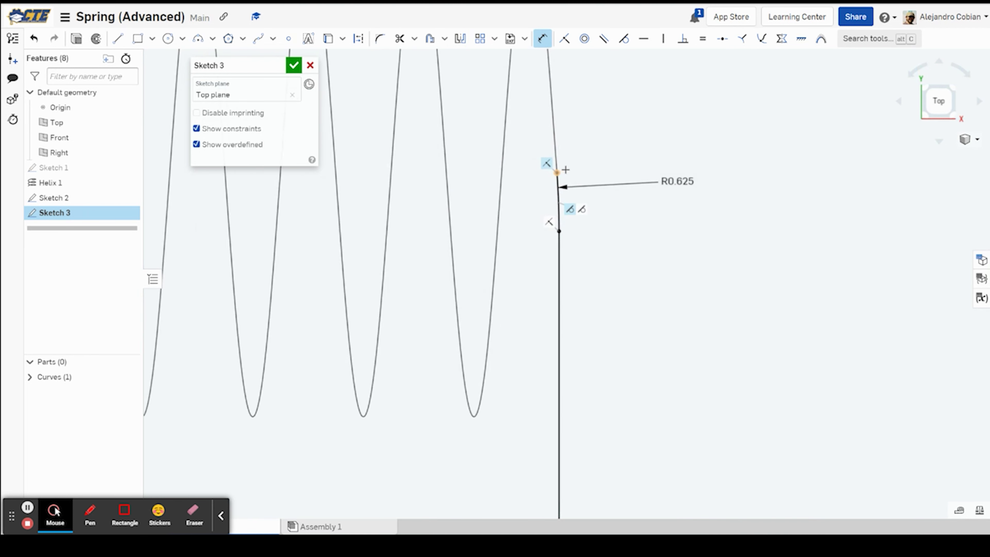
pyautogui.click(558, 173)
pyautogui.click(742, 393)
pyautogui.scroll(-4, 757, 416)
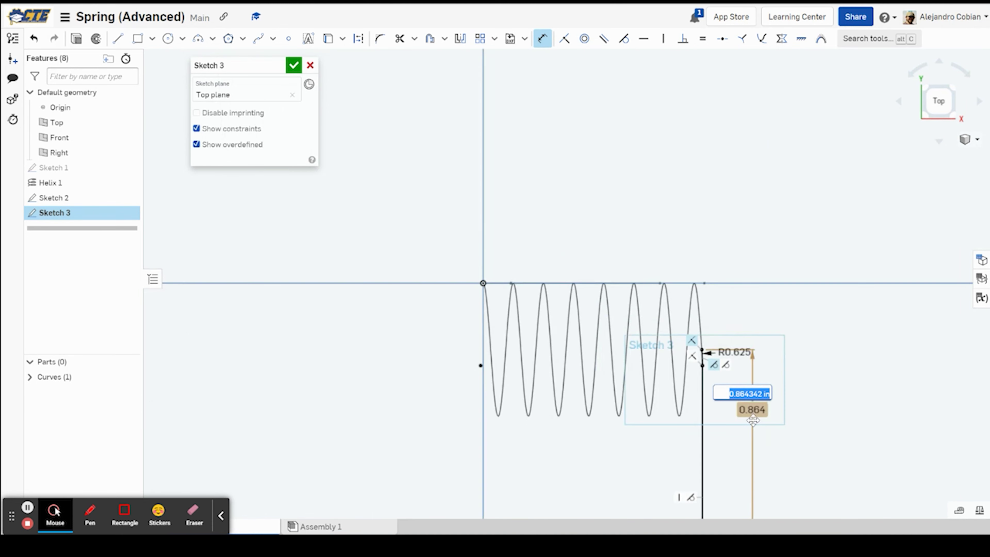
# Step: Set the vertical distance and the bottom line length both to 0.5 in
pyautogui.moveTo(755, 421); pyautogui.dragTo(645, 185, button='middle')
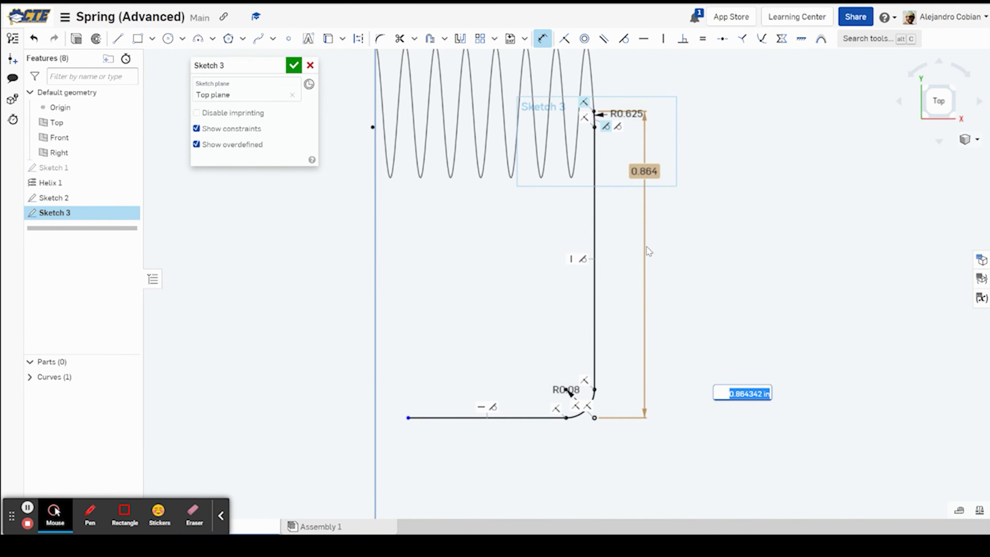
pyautogui.write('0.5')
pyautogui.press('Return')
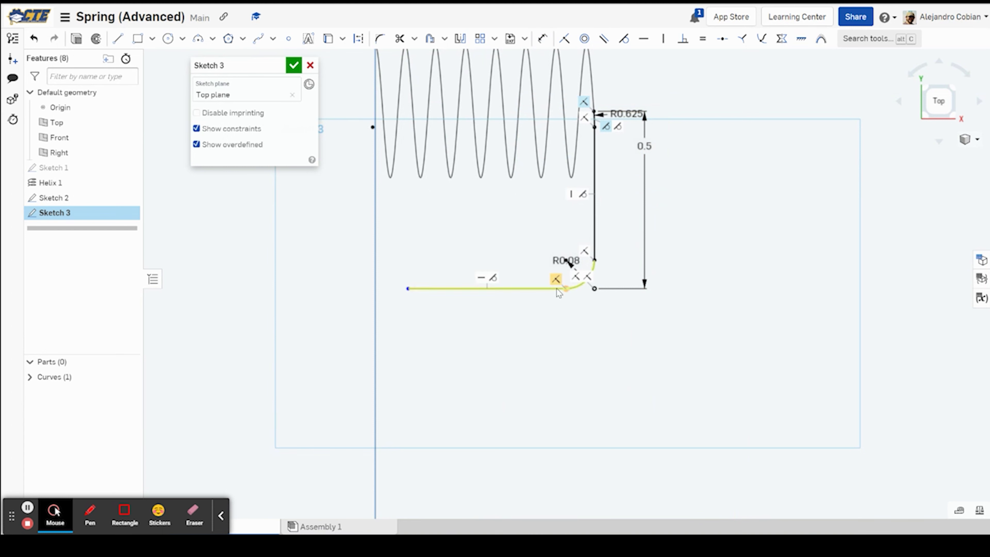
pyautogui.press('d')
pyautogui.click(408, 288)
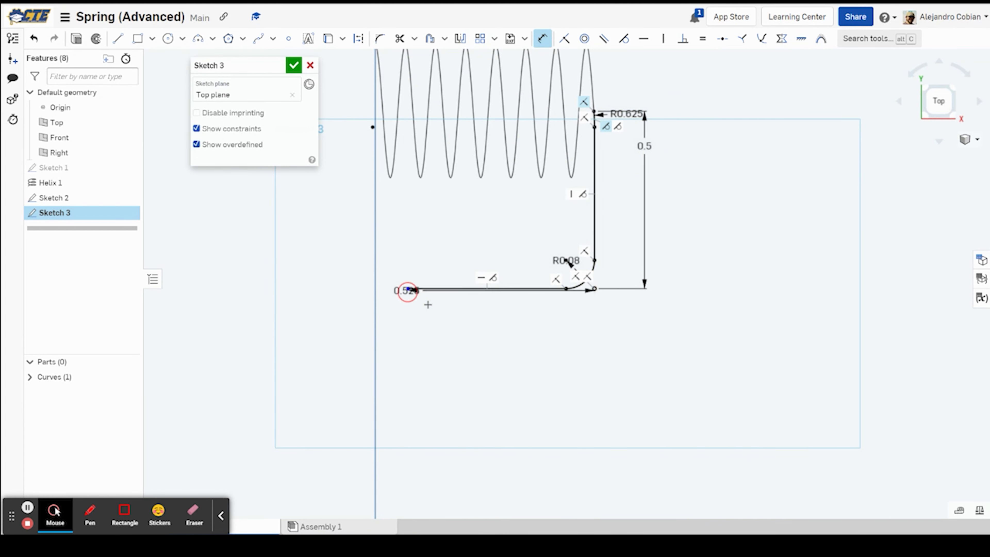
pyautogui.click(518, 349)
pyautogui.write('0.5')
pyautogui.press('Return')
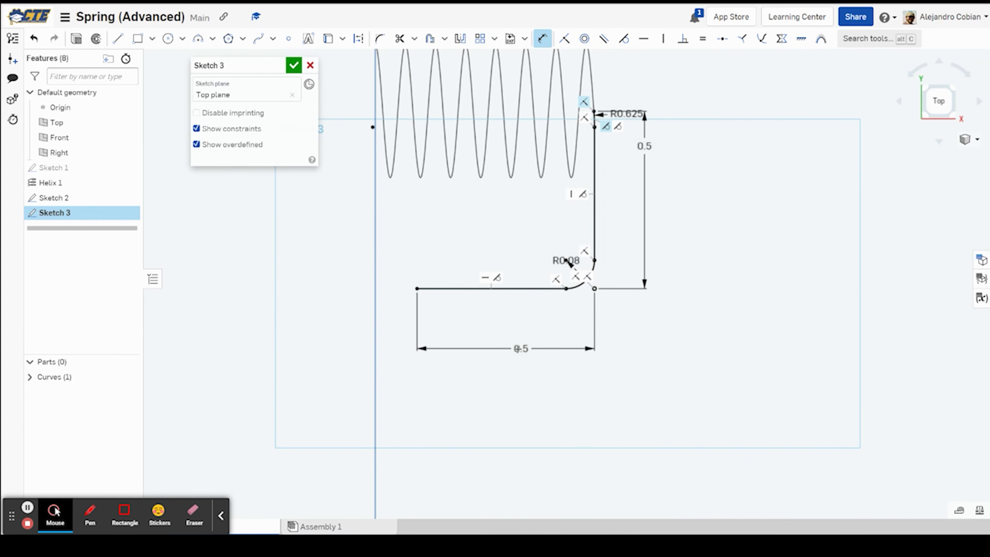
# Step: Make the vertical line tangent to the arc and finish Sketch 3
pyautogui.moveTo(376, 183); pyautogui.dragTo(360, 261, button='middle')
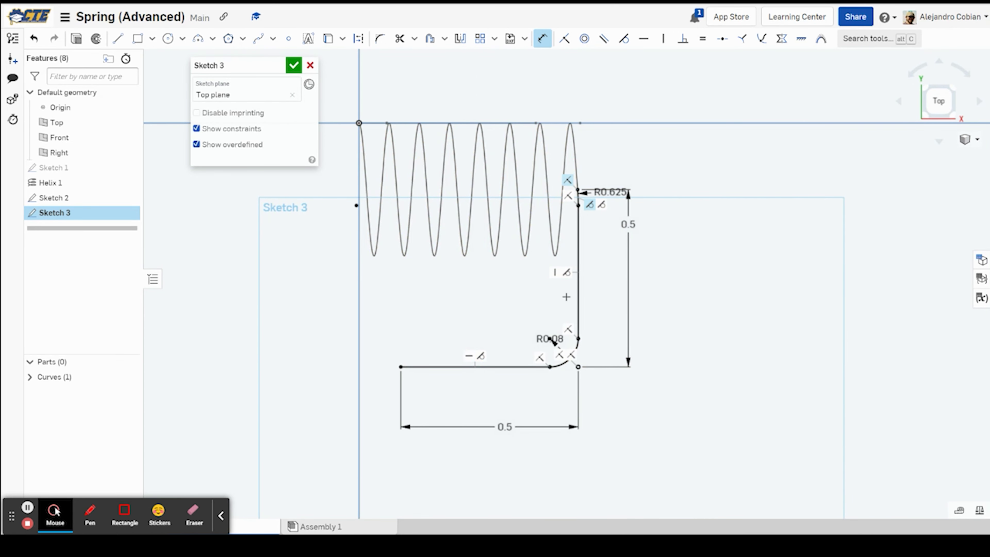
pyautogui.press('t')
pyautogui.click(577, 328)
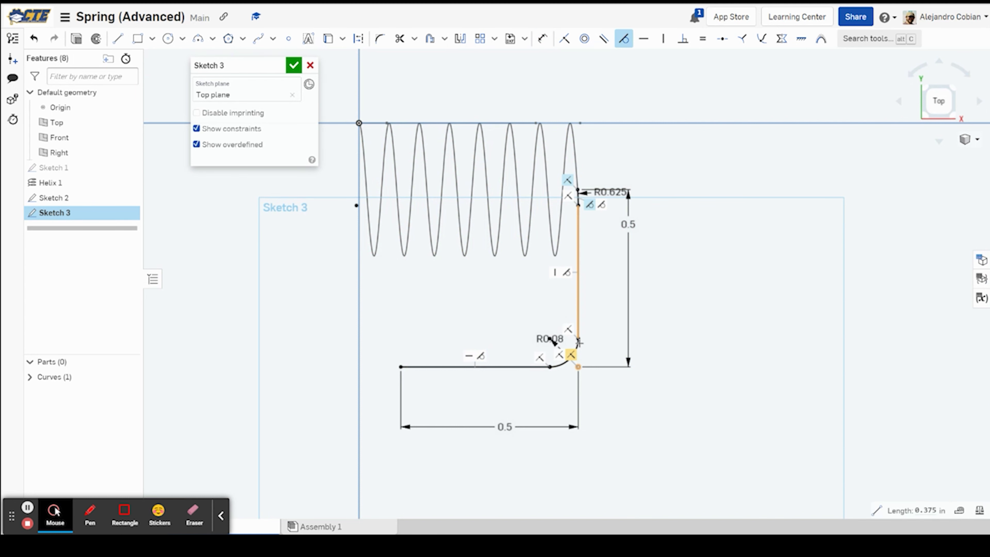
pyautogui.scroll(5, 577, 335)
pyautogui.click(580, 369)
pyautogui.scroll(-5, 439, 273)
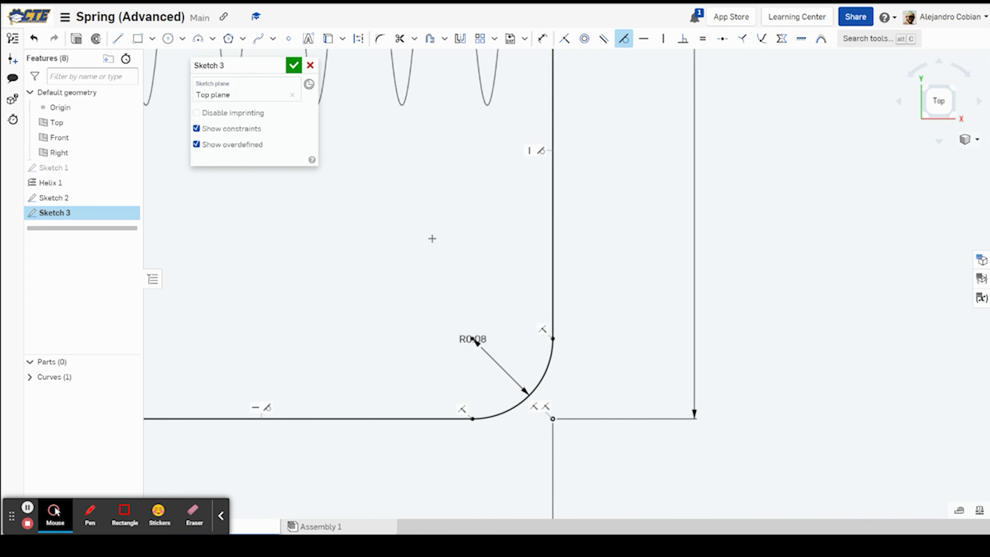
pyautogui.moveTo(433, 234); pyautogui.dragTo(462, 294, button='middle')
pyautogui.click(294, 65)
pyautogui.scroll(-3, 382, 224)
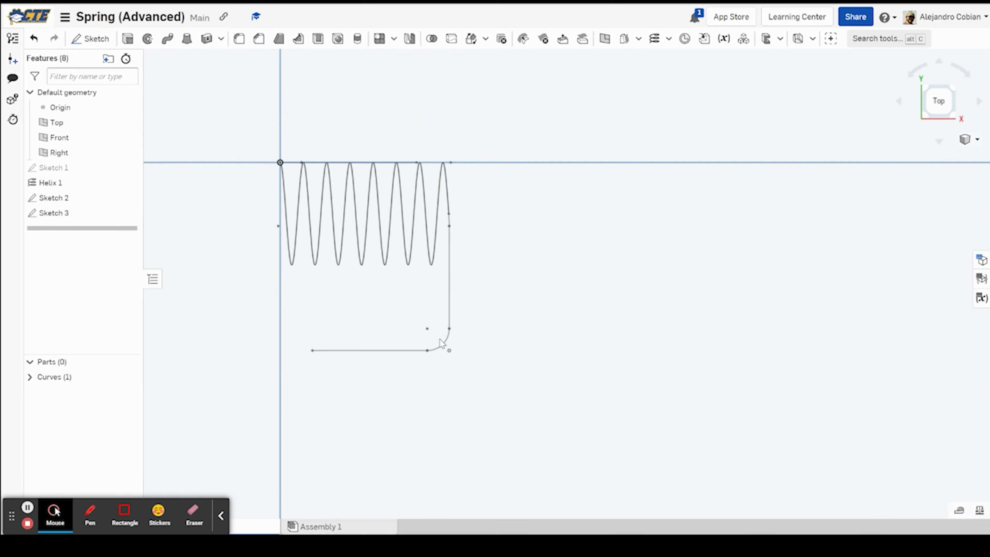
# Step: View the spring isometrically, hide the Front and Right planes, and start a plane
pyautogui.scroll(2, 410, 323)
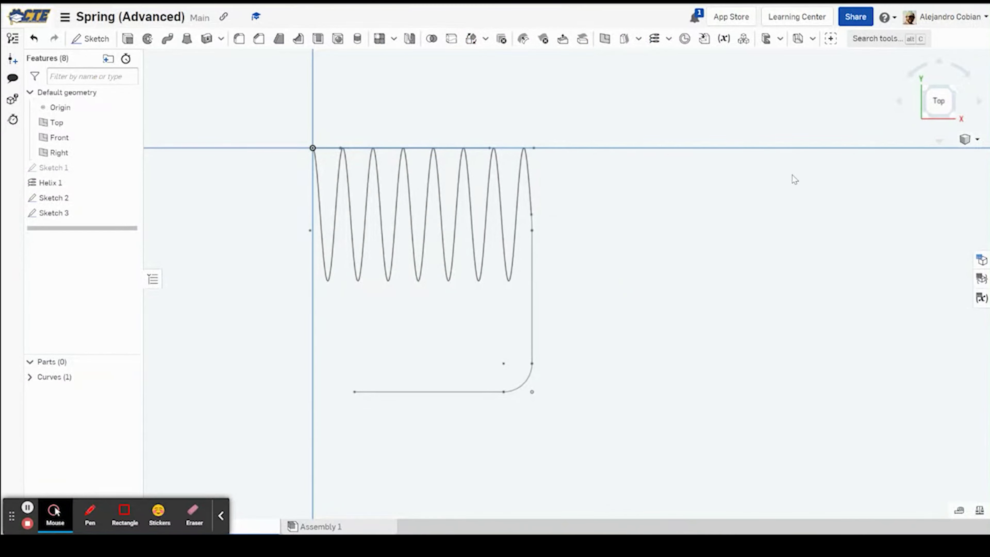
pyautogui.click(952, 119)
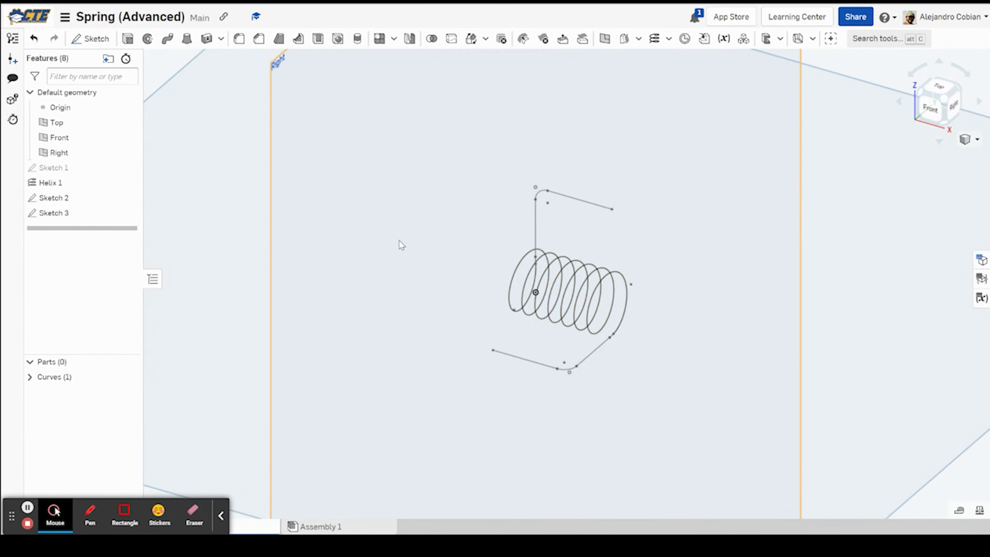
pyautogui.scroll(-3, 399, 240)
pyautogui.scroll(1, 398, 240)
pyautogui.moveTo(398, 240); pyautogui.dragTo(372, 376, button='middle')
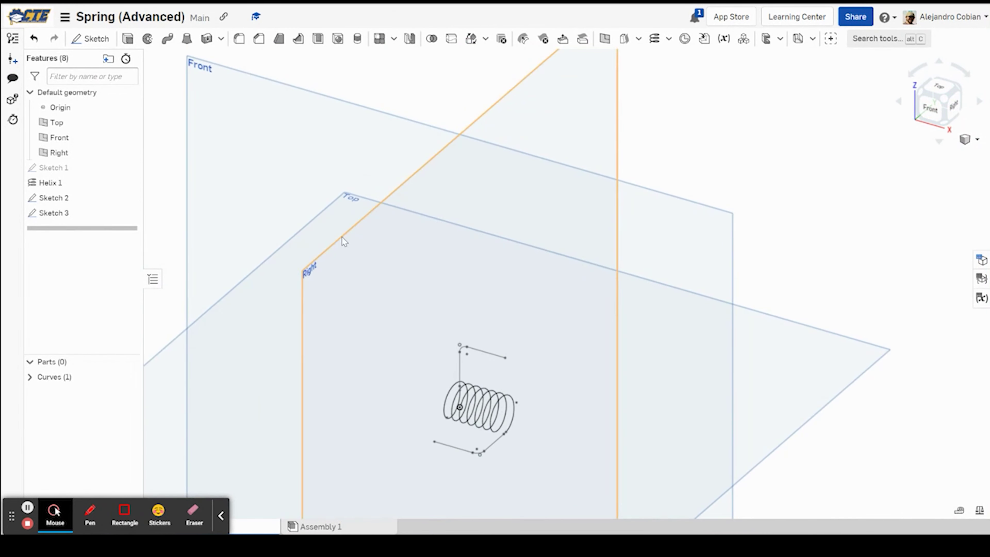
pyautogui.click(128, 137)
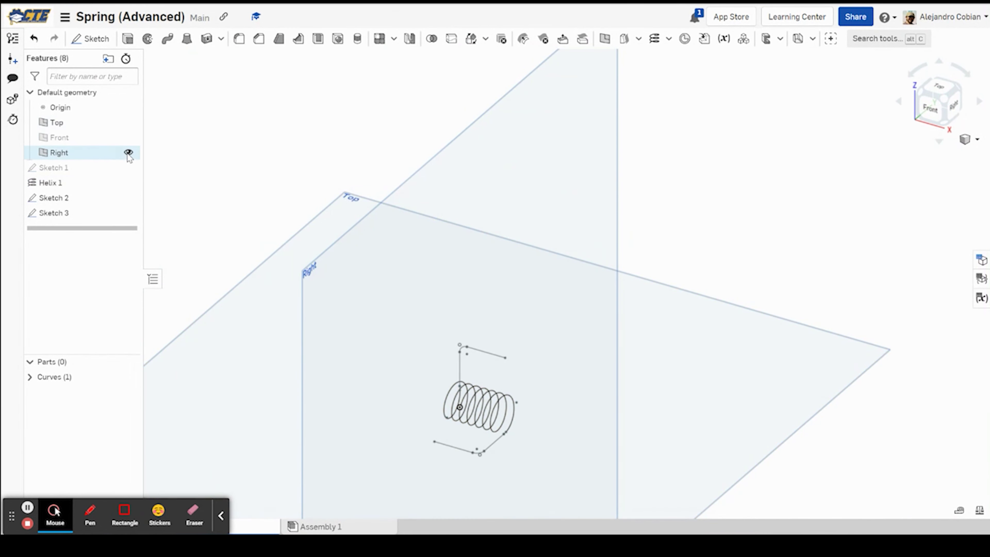
pyautogui.click(129, 153)
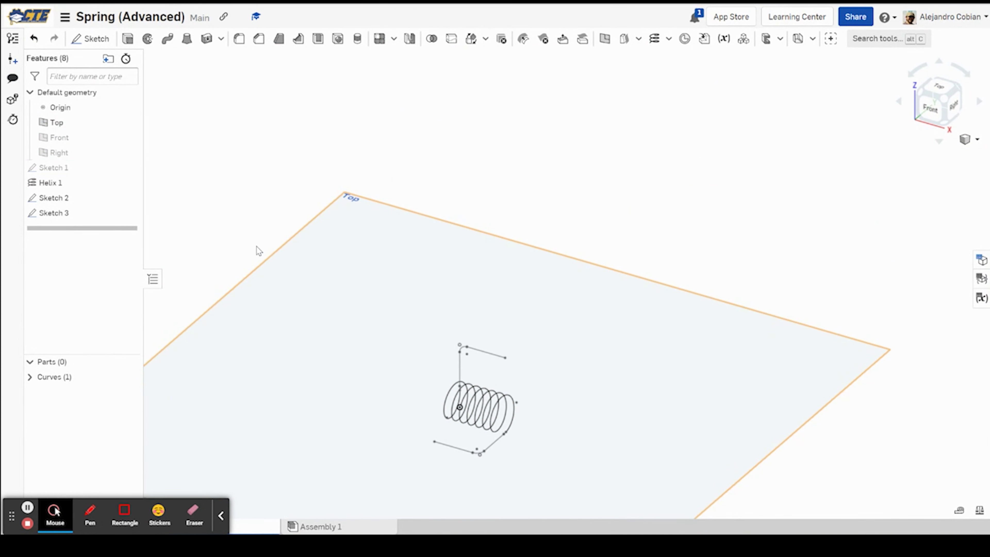
pyautogui.click(605, 39)
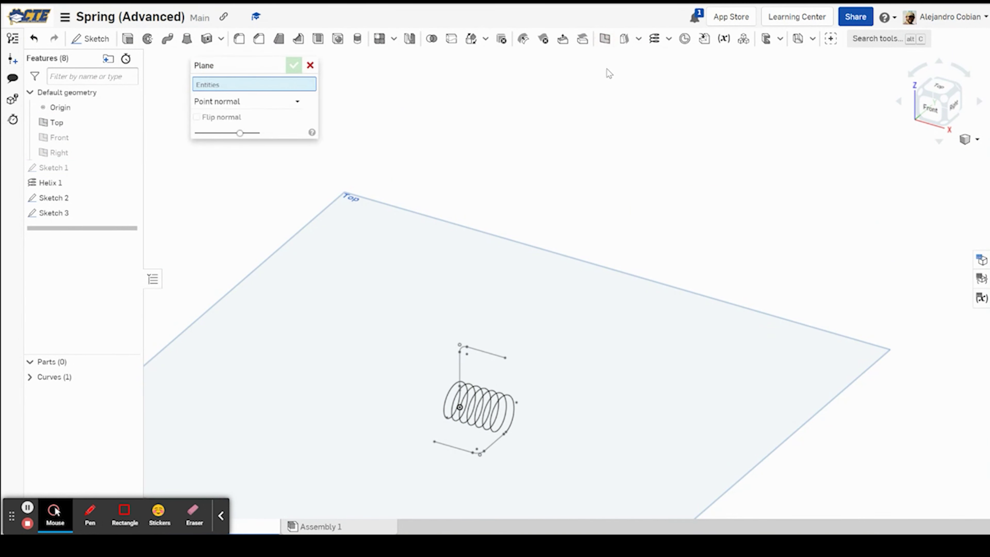
# Step: Pick Sketch 2's hook endpoint and set the plane type to Plane point
pyautogui.click(505, 358)
pyautogui.hotkey('ctrl', 'Tab')
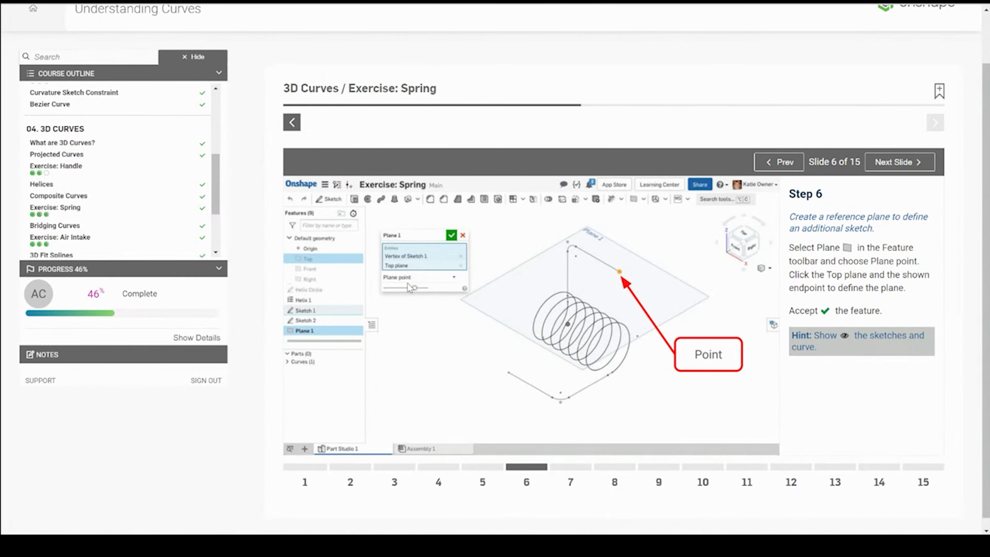
pyautogui.hotkey('ctrl', 'shift', 'Tab')
pyautogui.click(283, 116)
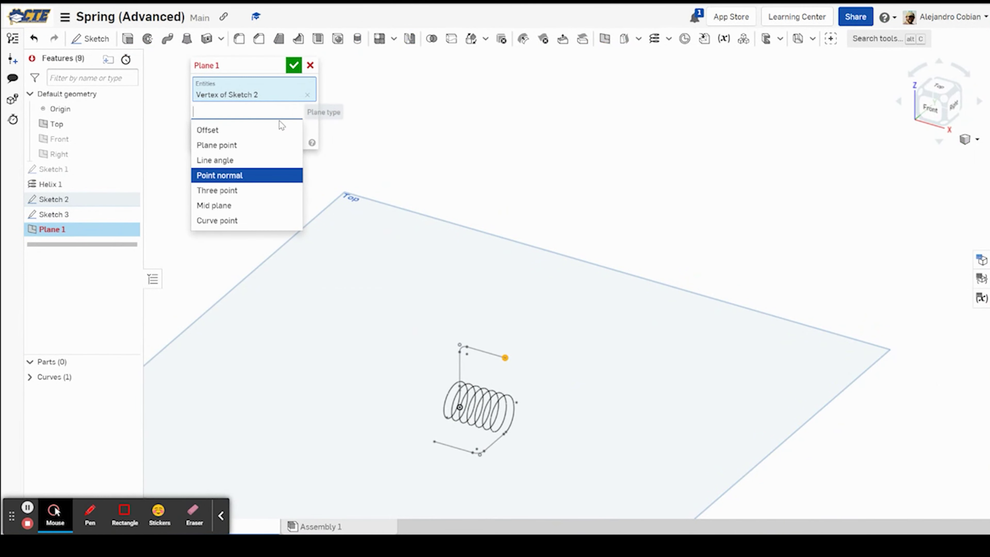
pyautogui.click(237, 150)
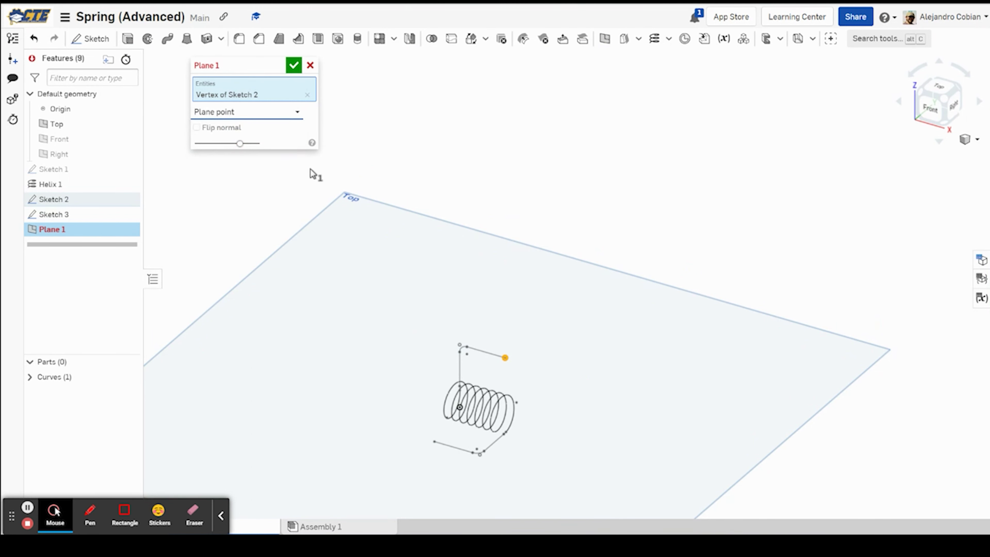
# Step: Use the Top plane as reference and accept Plane 1
pyautogui.scroll(3, 488, 358)
pyautogui.moveTo(497, 385); pyautogui.dragTo(613, 199, button='middle')
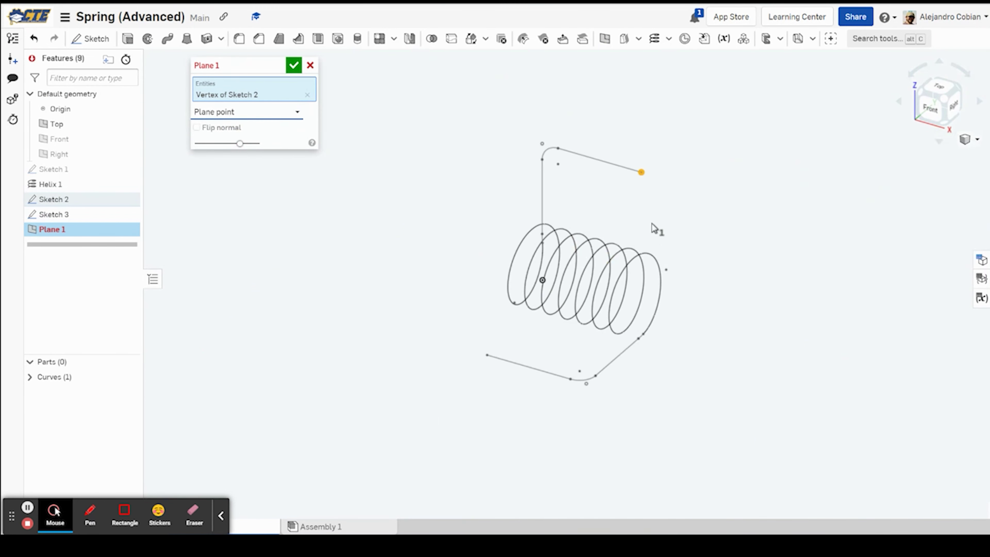
pyautogui.scroll(-3, 652, 224)
pyautogui.click(512, 147)
pyautogui.moveTo(522, 148); pyautogui.dragTo(429, 242, button='middle')
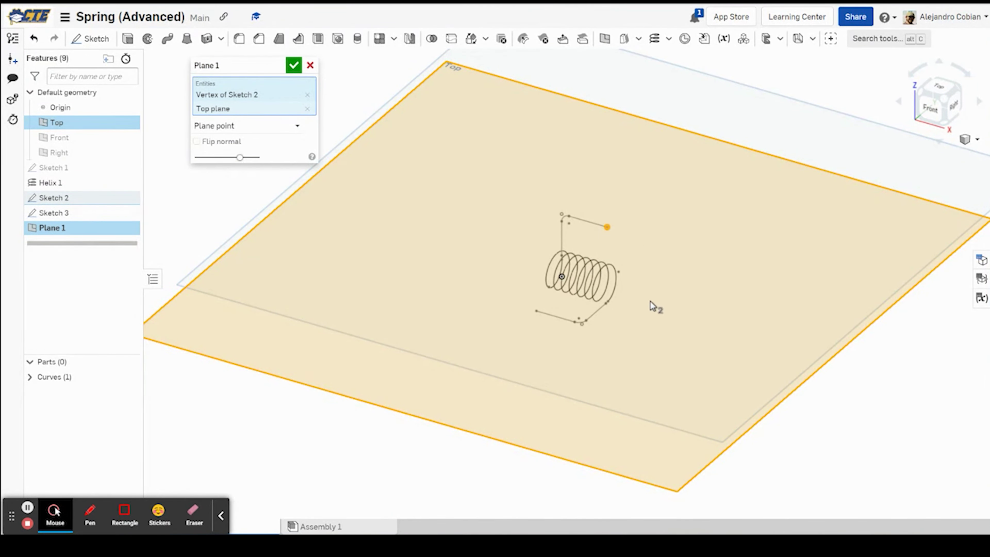
pyautogui.moveTo(655, 307); pyautogui.dragTo(534, 294, button='right')
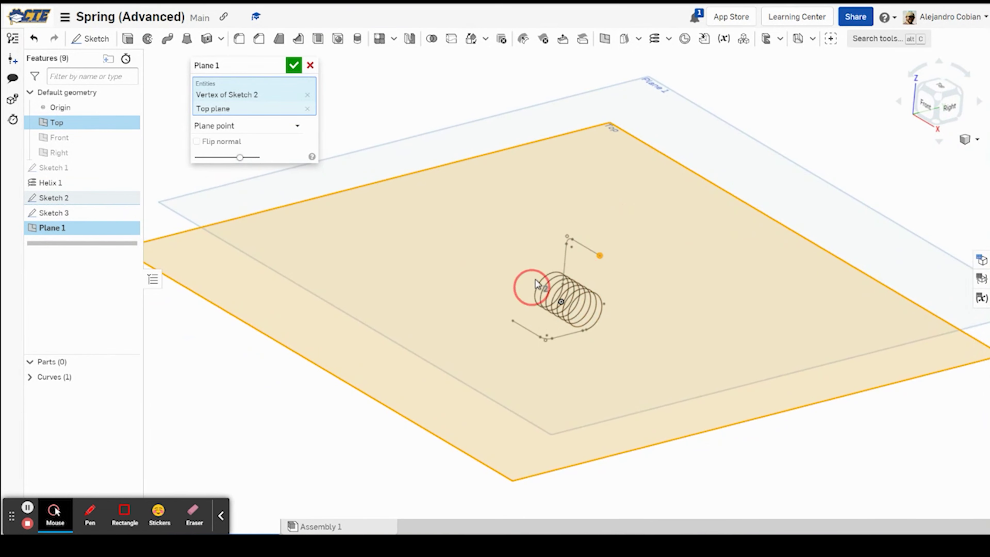
pyautogui.click(294, 65)
pyautogui.moveTo(308, 155); pyautogui.dragTo(281, 163, button='middle')
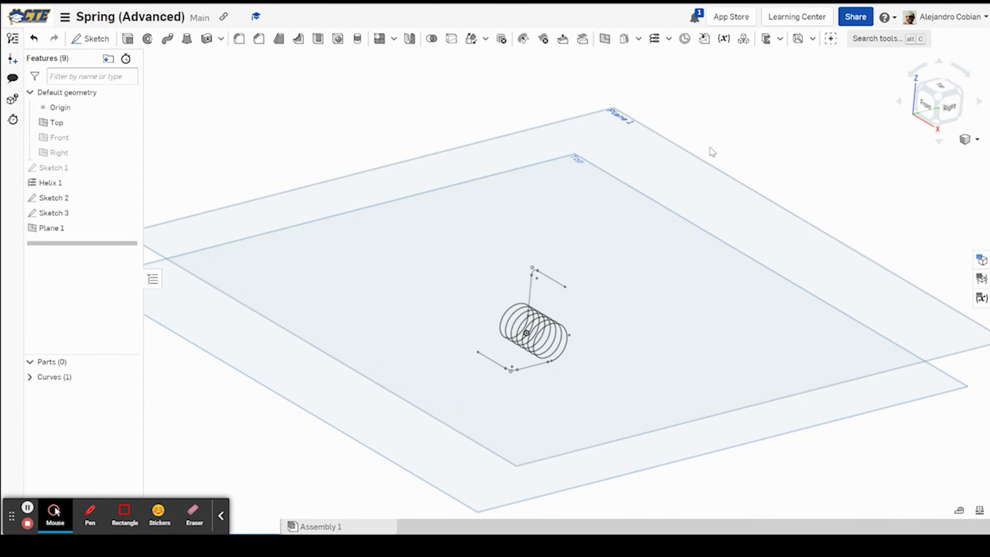
# Step: Select Plane 1 and look straight down at it
pyautogui.moveTo(457, 248); pyautogui.dragTo(573, 229, button='right')
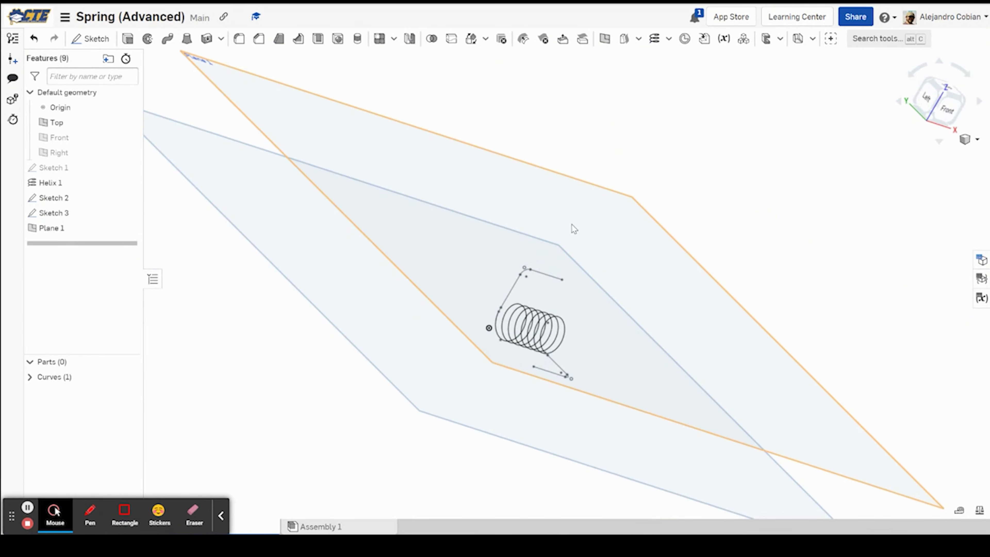
pyautogui.click(573, 227)
pyautogui.click(944, 83)
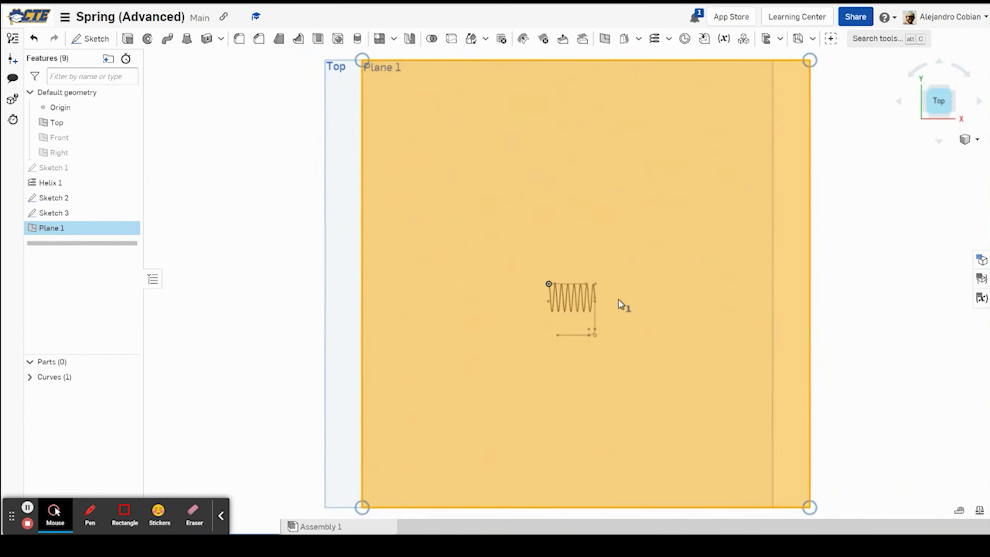
pyautogui.scroll(8, 621, 305)
pyautogui.moveTo(529, 266); pyautogui.dragTo(522, 227, button='middle')
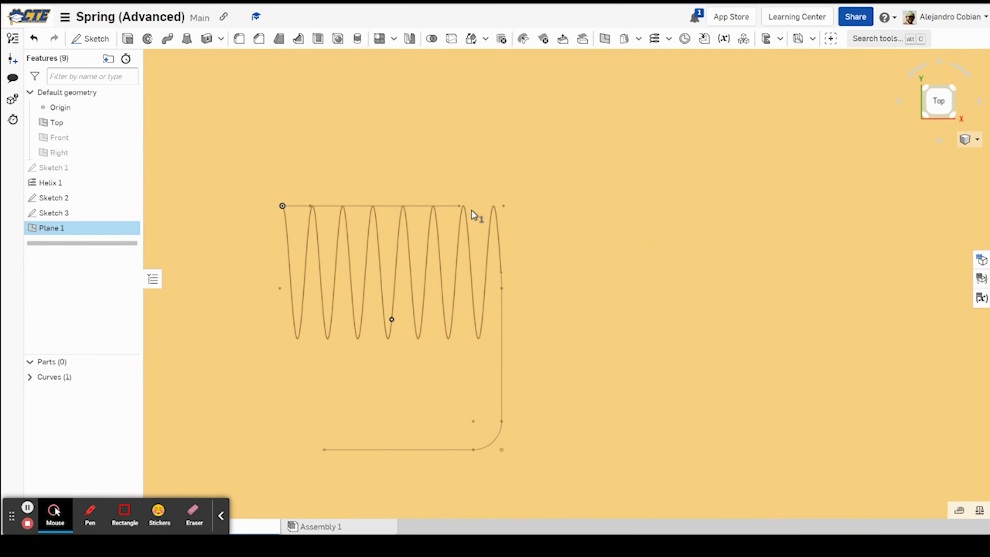
# Step: Hide the helix curve and start a new sketch
pyautogui.click(128, 377)
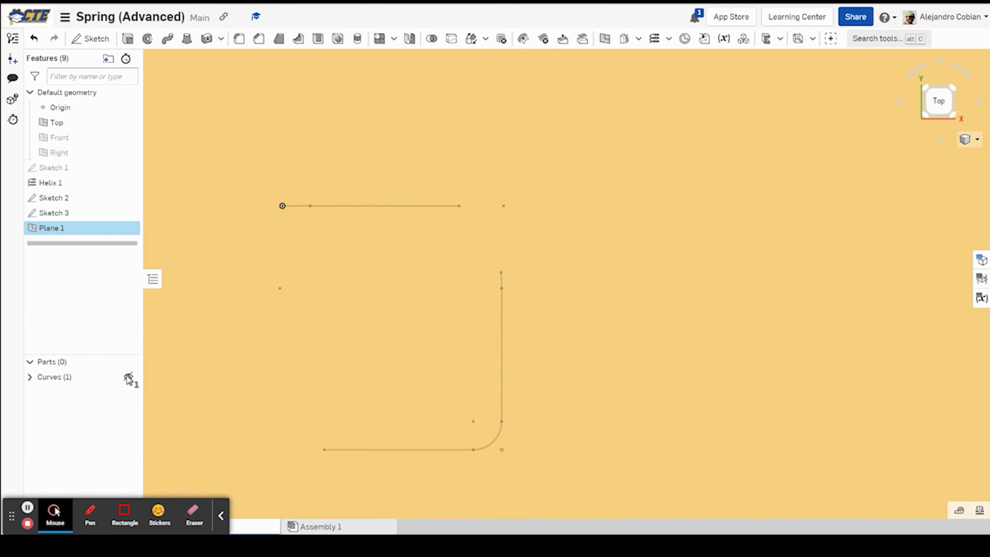
pyautogui.click(128, 377)
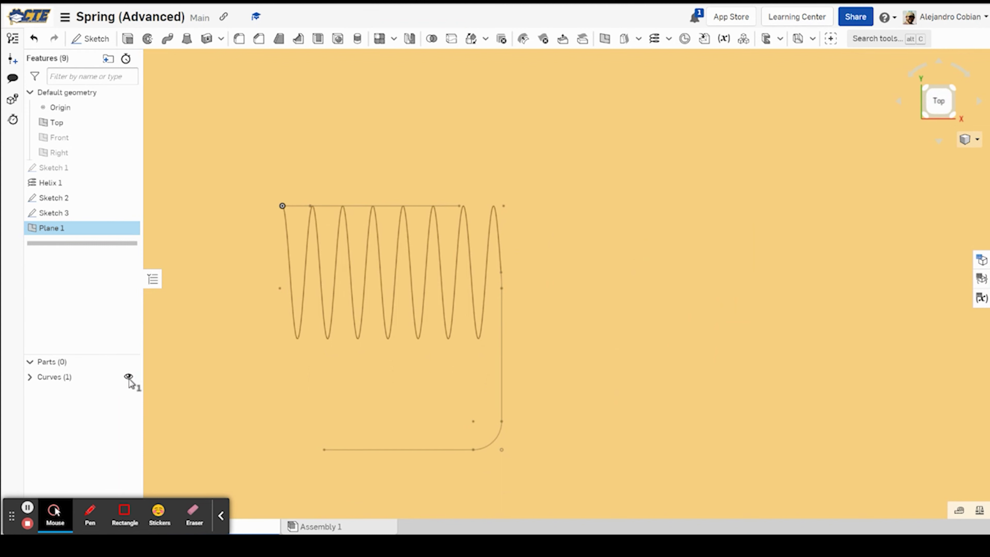
pyautogui.click(129, 378)
pyautogui.scroll(5, 455, 244)
pyautogui.scroll(-4, 469, 234)
pyautogui.hotkey('ctrl', 'Tab')
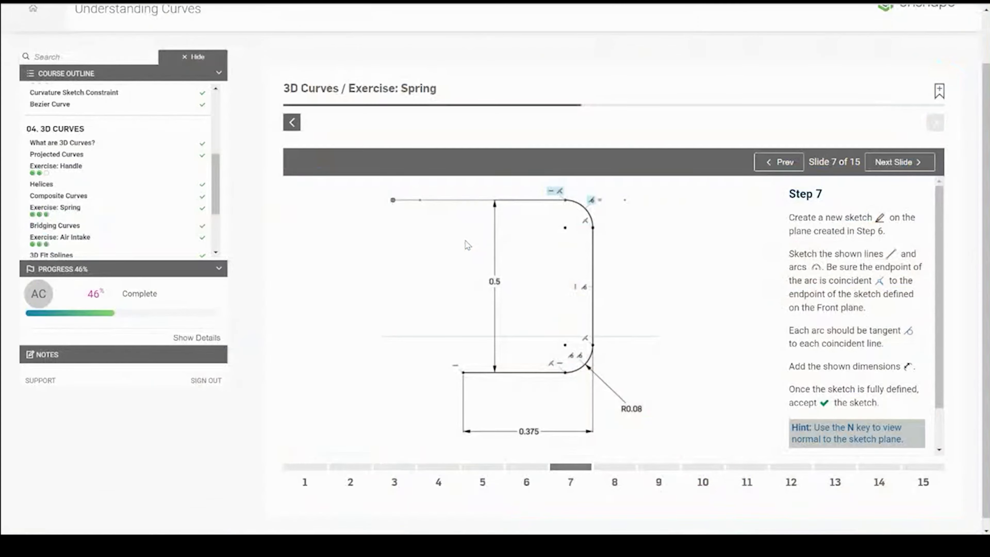
pyautogui.hotkey('ctrl', 'shift', 'Tab')
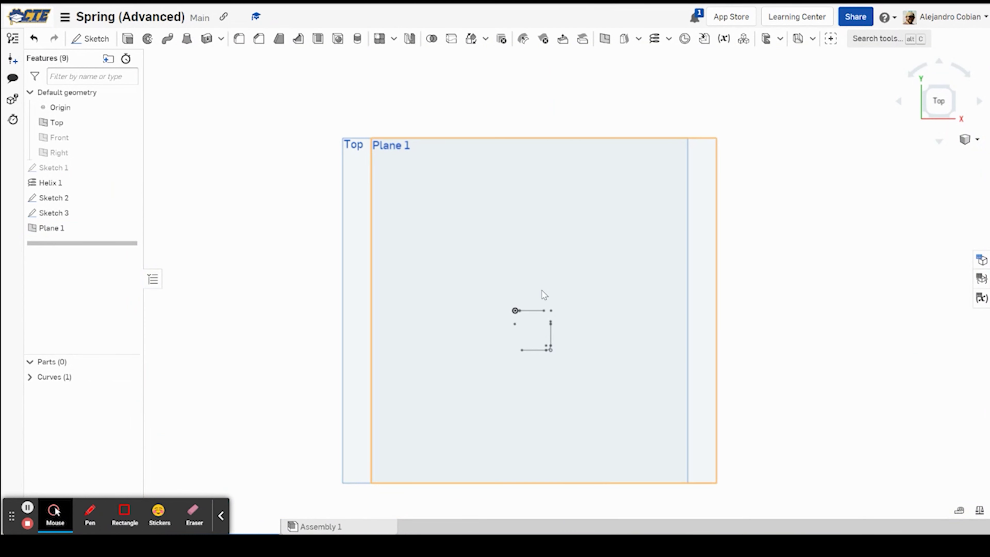
pyautogui.click(89, 39)
# Step: Place Sketch 4 on Plane 1 and draw an R0.075 arc from the top line's end
pyautogui.click(68, 230)
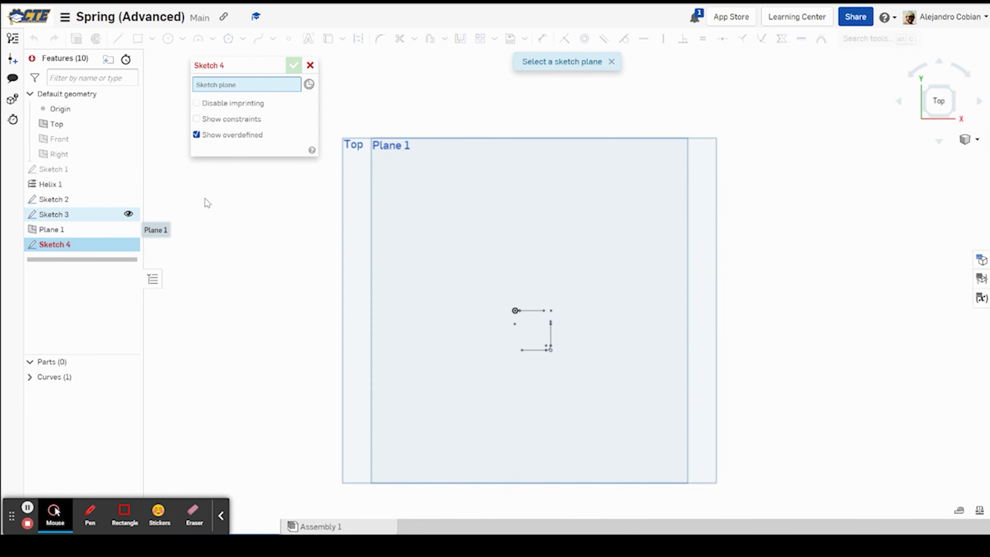
pyautogui.press('f')
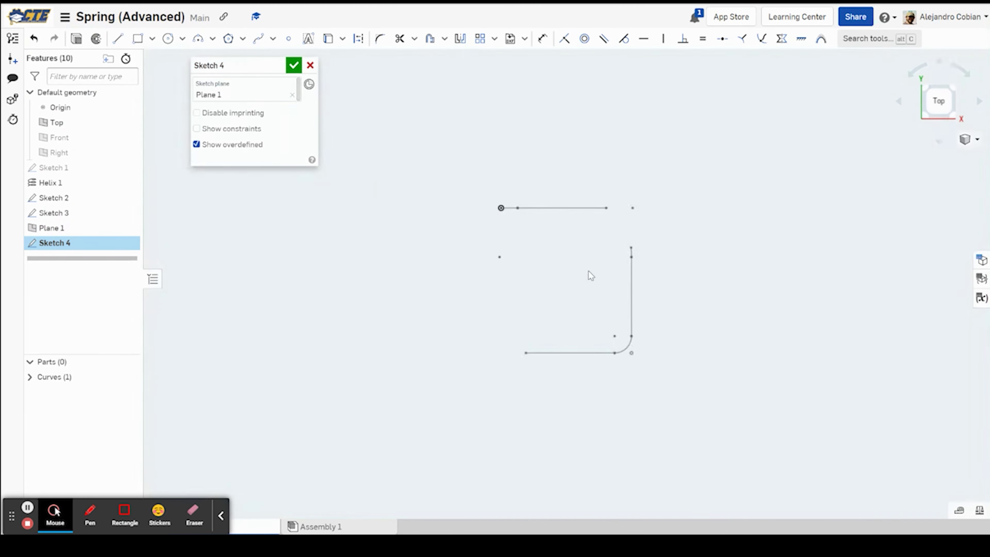
pyautogui.click(940, 103)
pyautogui.scroll(5, 579, 320)
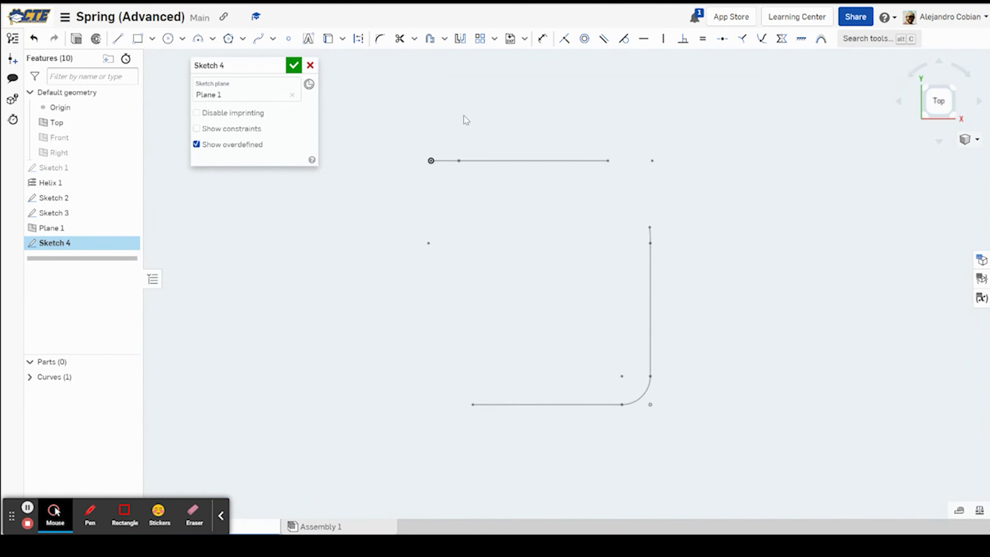
pyautogui.click(198, 38)
pyautogui.scroll(5, 612, 161)
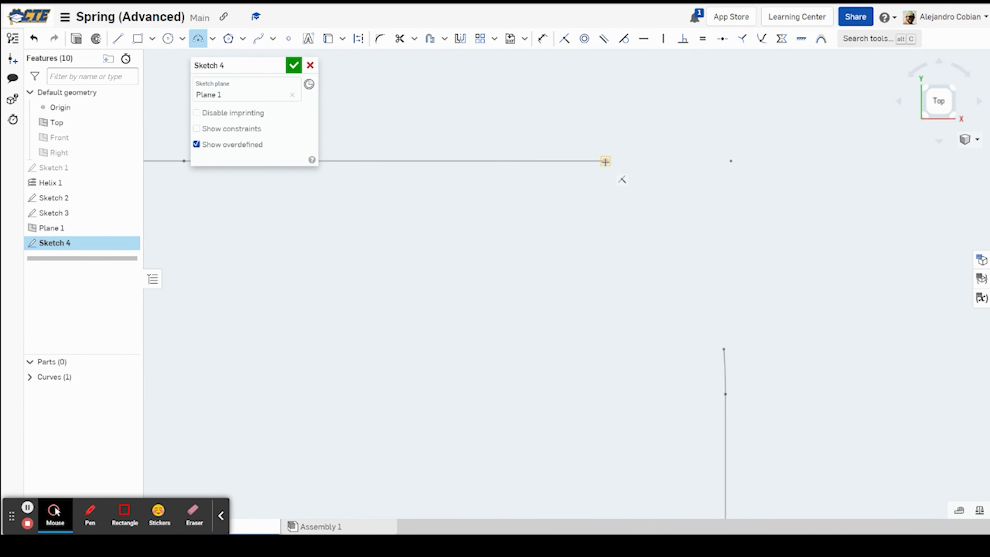
pyautogui.click(605, 161)
pyautogui.click(628, 276)
pyautogui.click(634, 252)
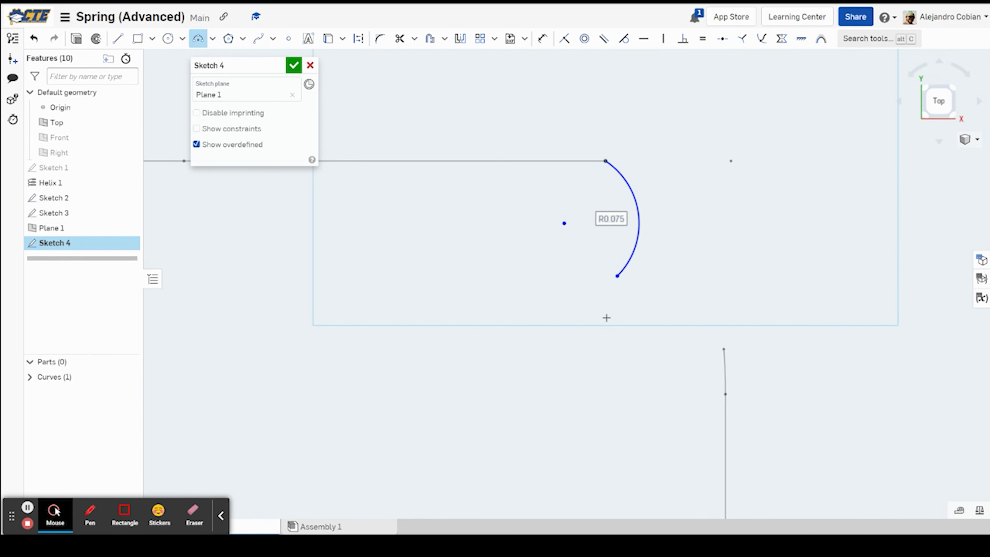
pyautogui.moveTo(607, 318); pyautogui.dragTo(629, 235, button='middle')
pyautogui.scroll(-3, 630, 236)
# Step: Draw a 0.277 vertical line down from the arc and a bottom horizontal line leftward
pyautogui.press('l')
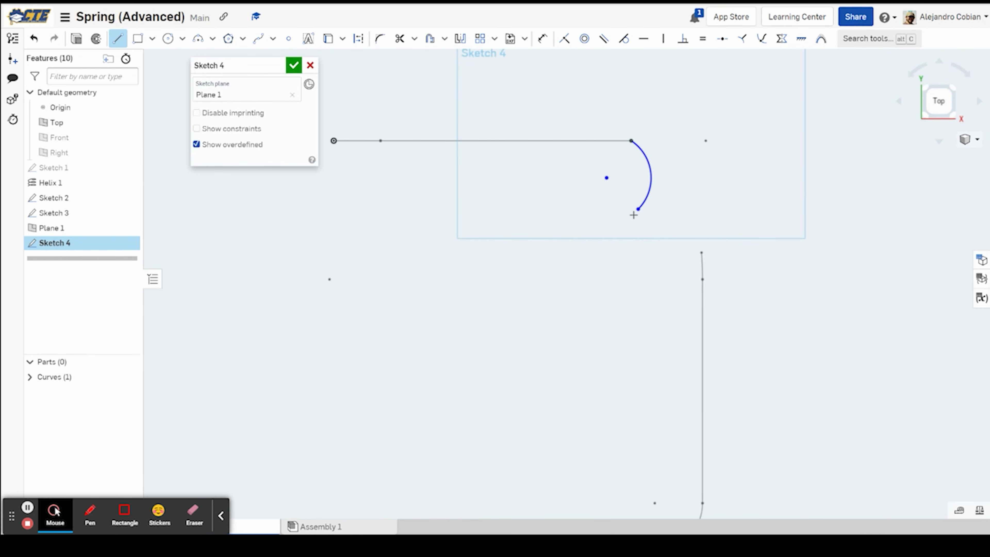
pyautogui.click(637, 209)
pyautogui.click(638, 373)
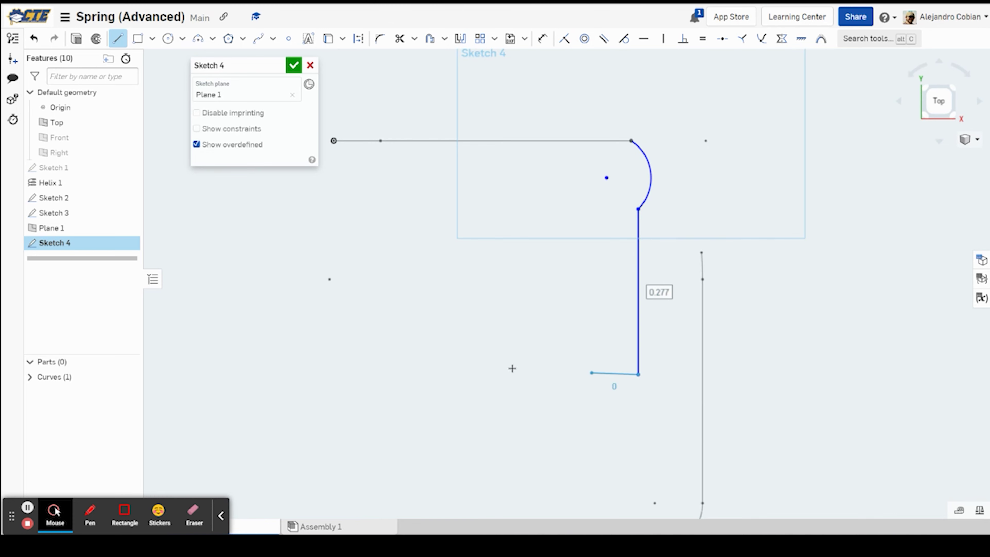
pyautogui.click(441, 376)
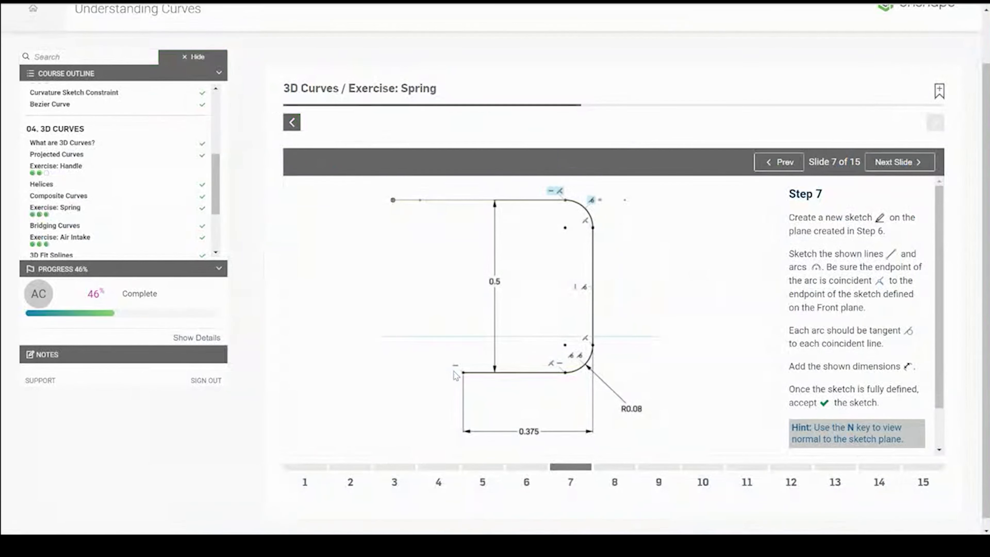
pyautogui.press('Escape')
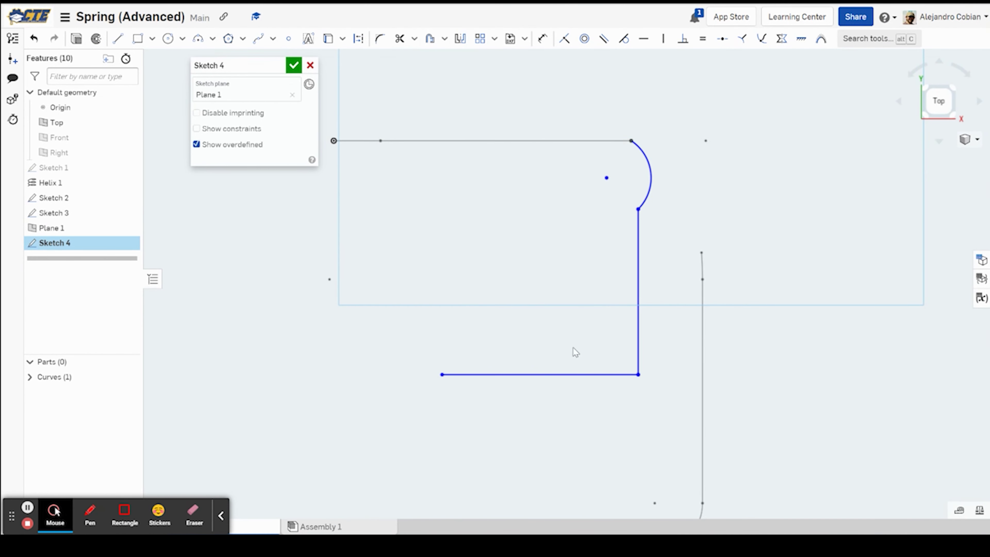
# Step: Round Sketch 4's bottom corner with a 0.08 in fillet
pyautogui.hotkey('shift', 'f')
pyautogui.click(592, 374)
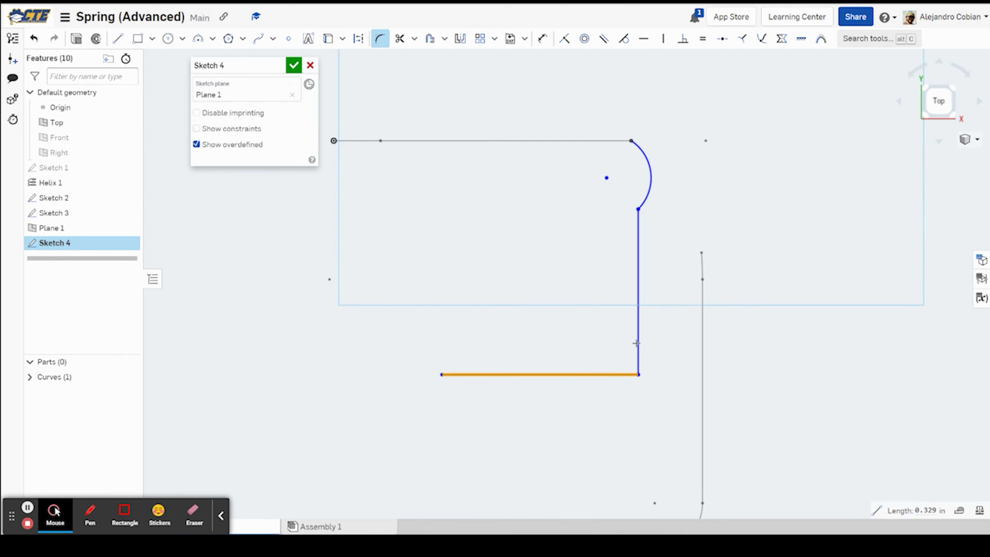
pyautogui.click(637, 345)
pyautogui.click(571, 341)
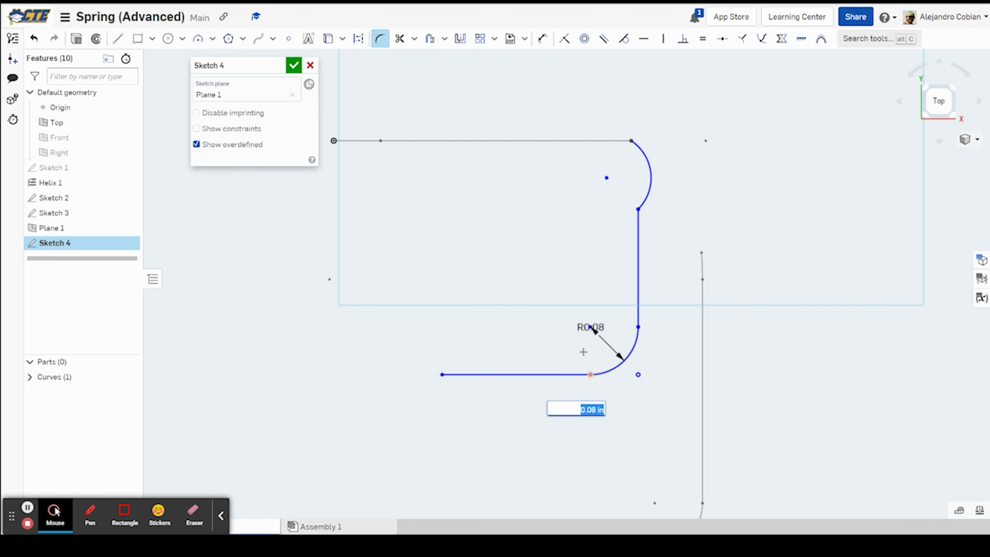
pyautogui.press('Return')
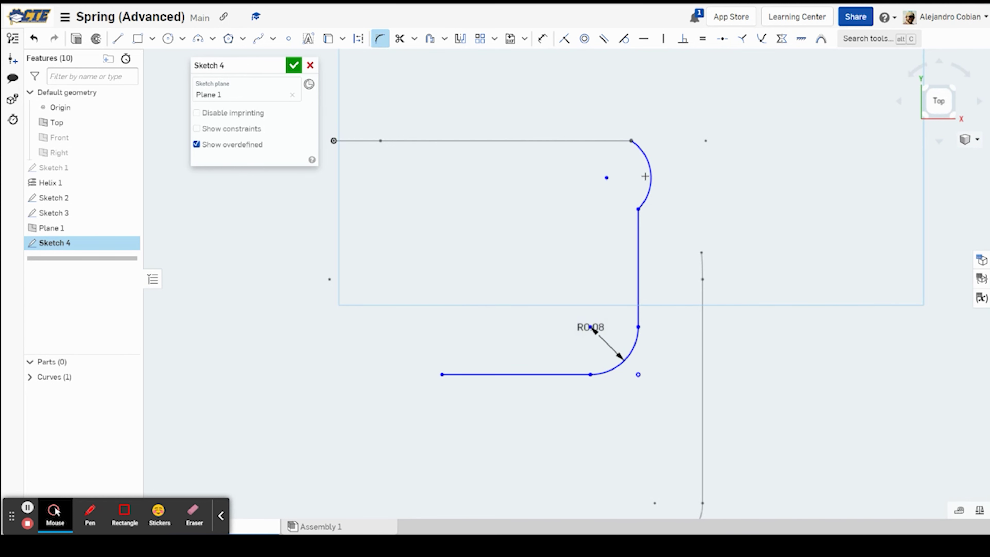
# Step: Make the upper arc tangent to the vertical line and equal to the lower arc
pyautogui.press('t')
pyautogui.click(652, 176)
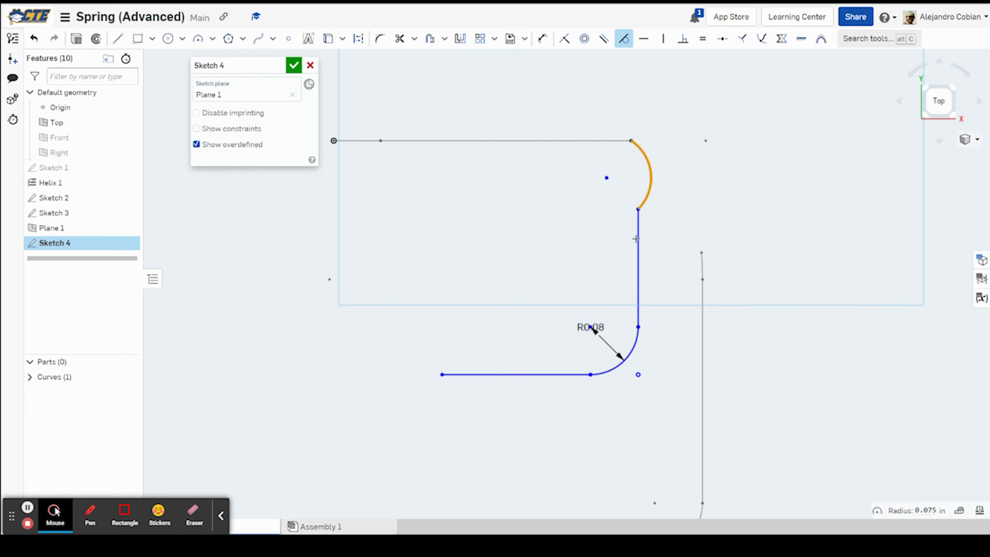
pyautogui.click(637, 239)
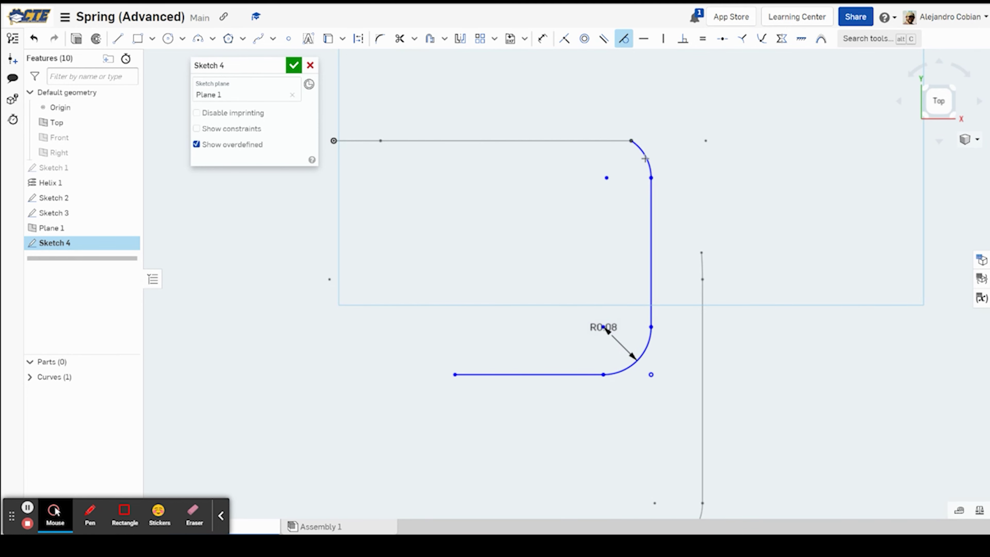
pyautogui.hotkey('ctrl', 'Tab')
pyautogui.hotkey('alt', 'Tab')
pyautogui.press('e')
pyautogui.click(648, 156)
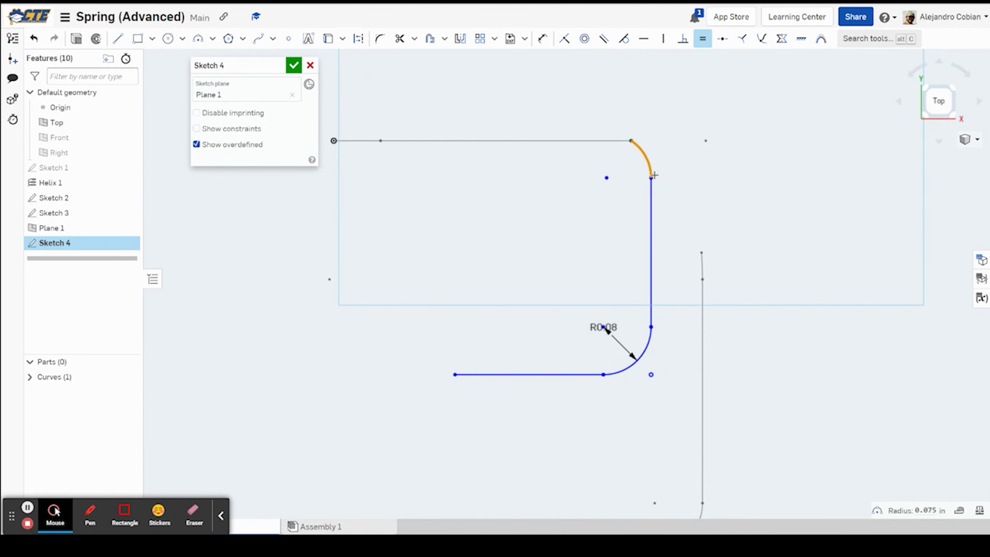
pyautogui.click(644, 344)
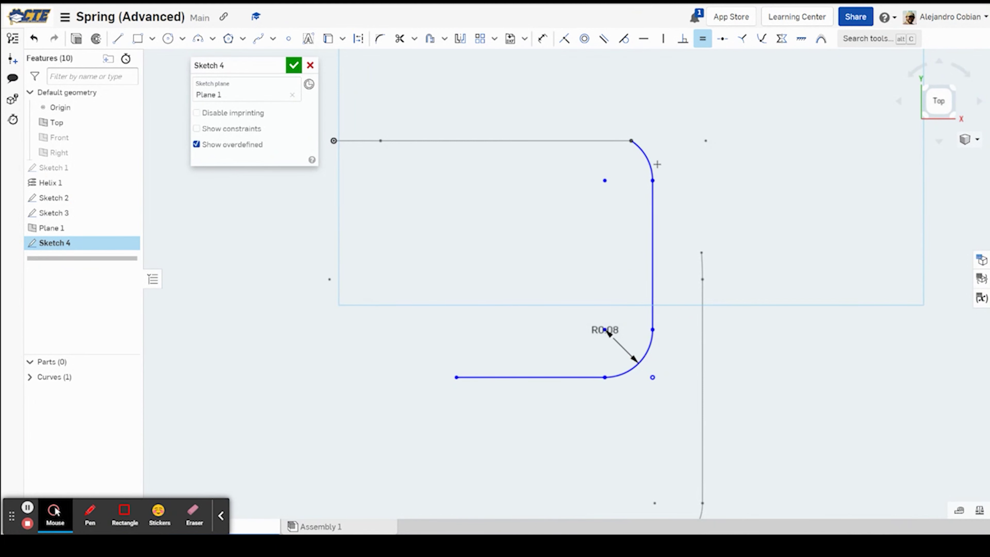
pyautogui.click(647, 158)
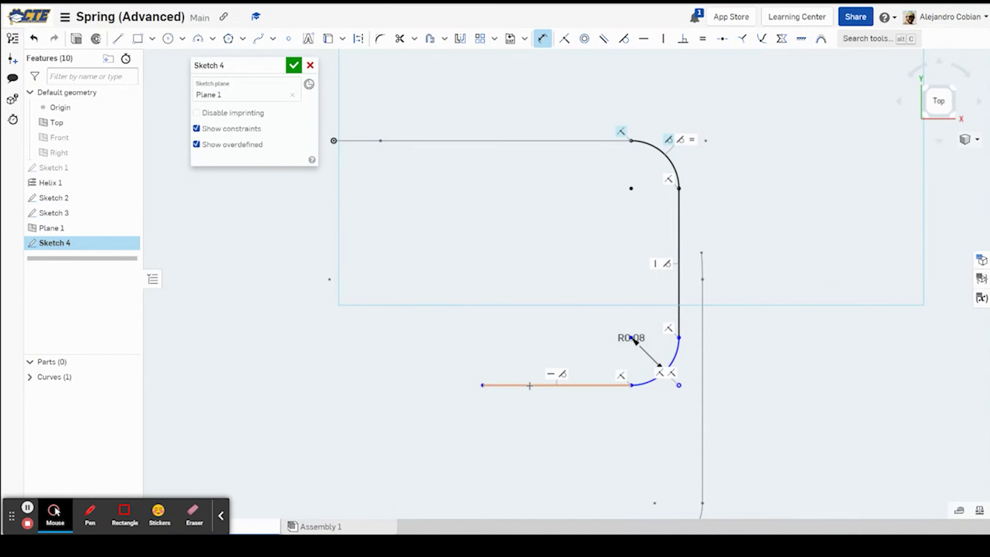
# Step: Dimension the profile height between bottom and top lines to 0.5
pyautogui.click(536, 385)
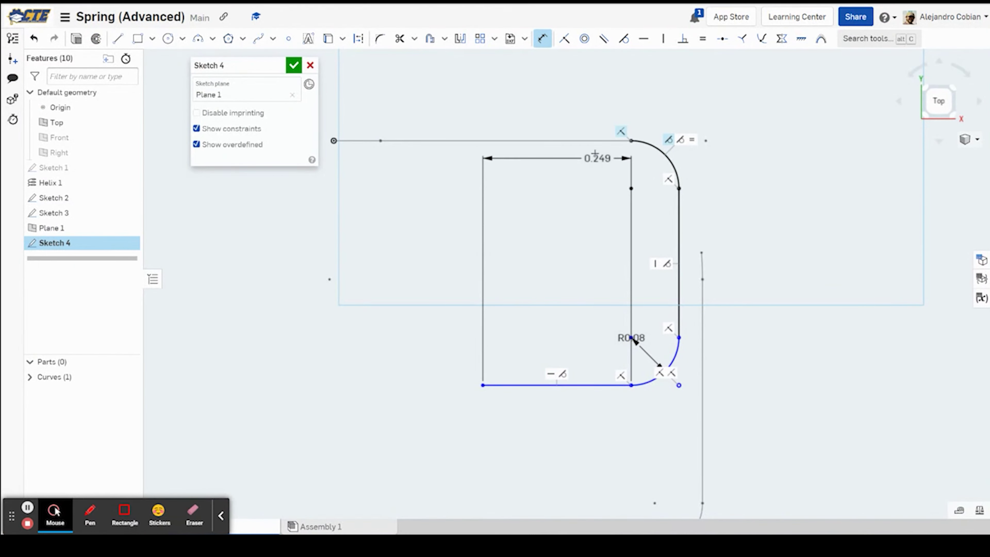
pyautogui.click(578, 141)
pyautogui.click(410, 260)
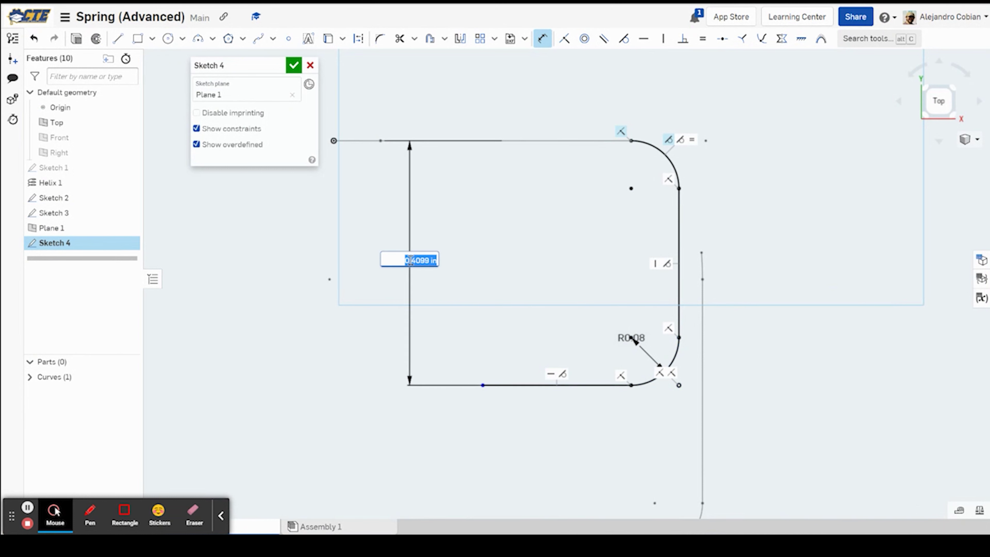
pyautogui.write('0.5')
pyautogui.press('Return')
pyautogui.press('Escape')
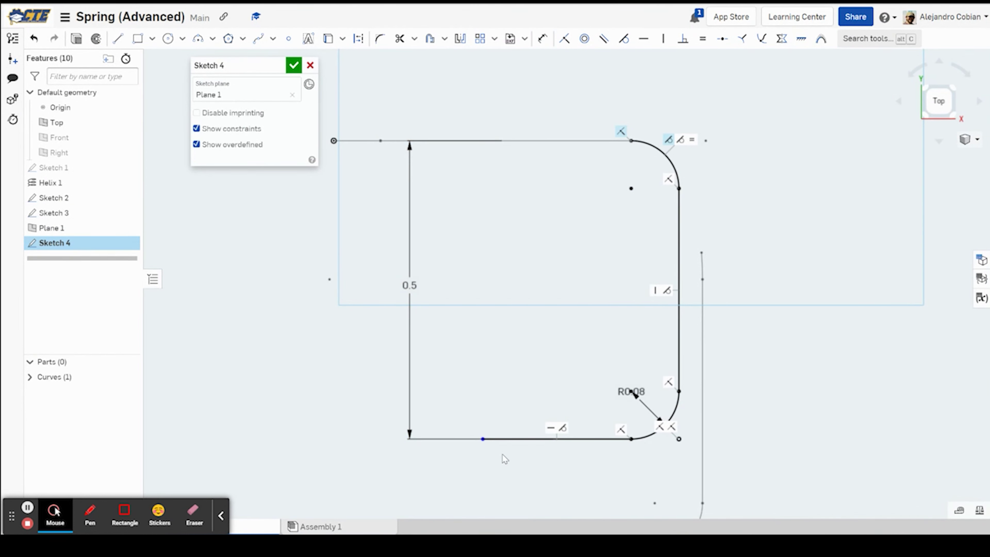
# Step: Set the bottom width to 0.375, finish Sketch 4, and start a new plane
pyautogui.click(483, 440)
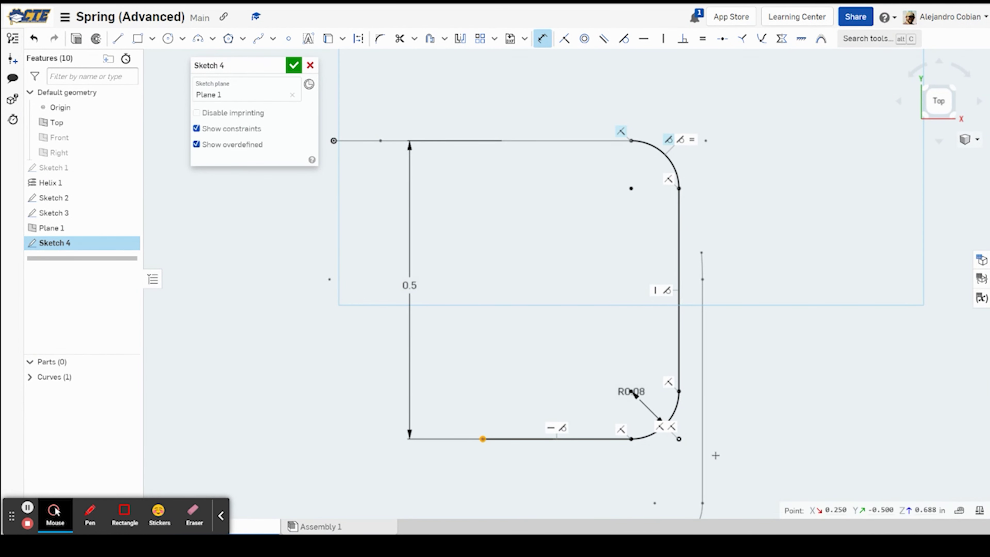
pyautogui.click(679, 440)
pyautogui.click(591, 482)
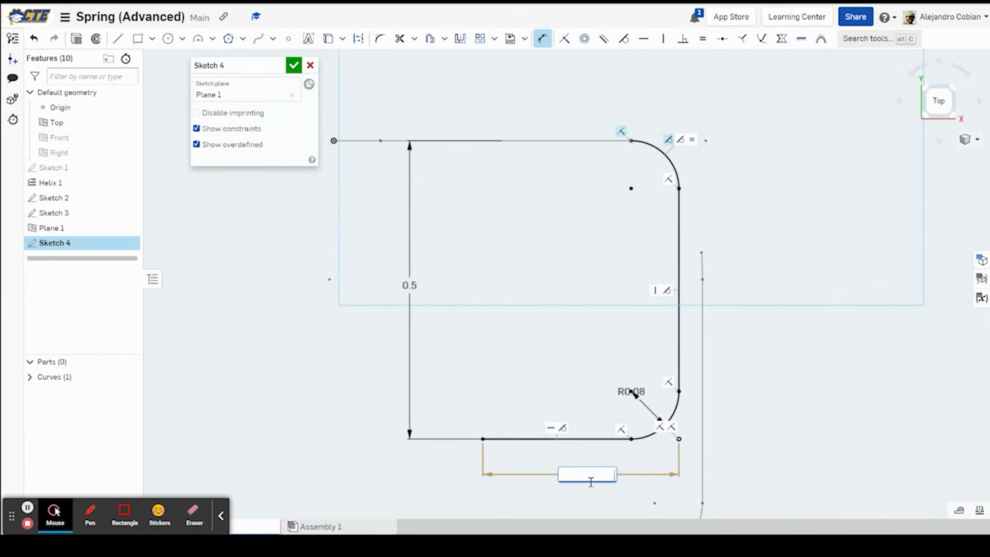
pyautogui.write('.375')
pyautogui.press('Return')
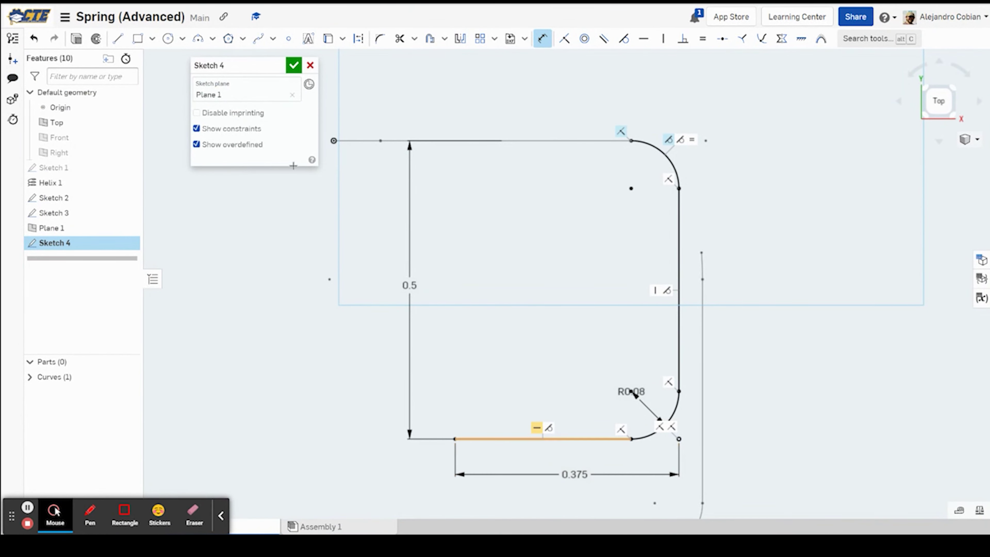
pyautogui.click(294, 66)
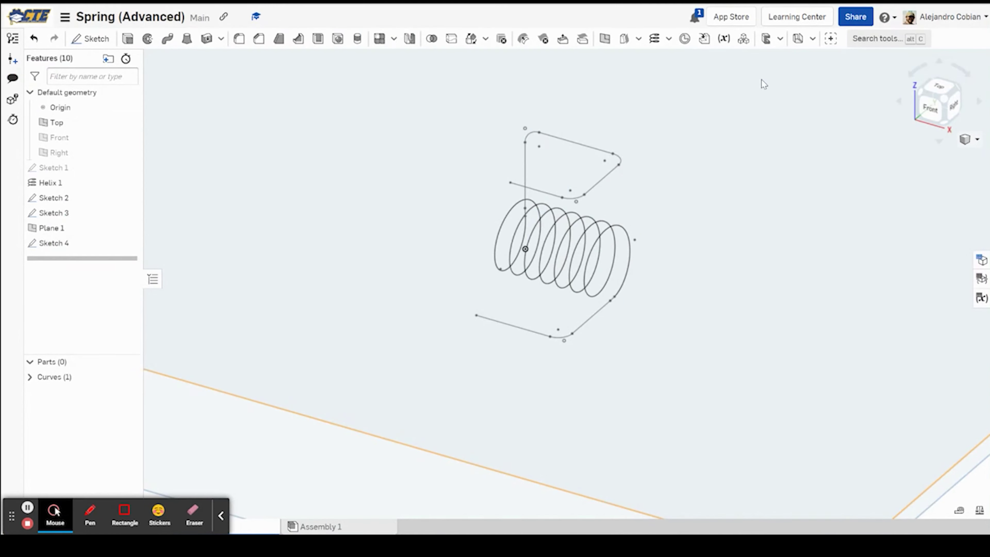
pyautogui.click(604, 39)
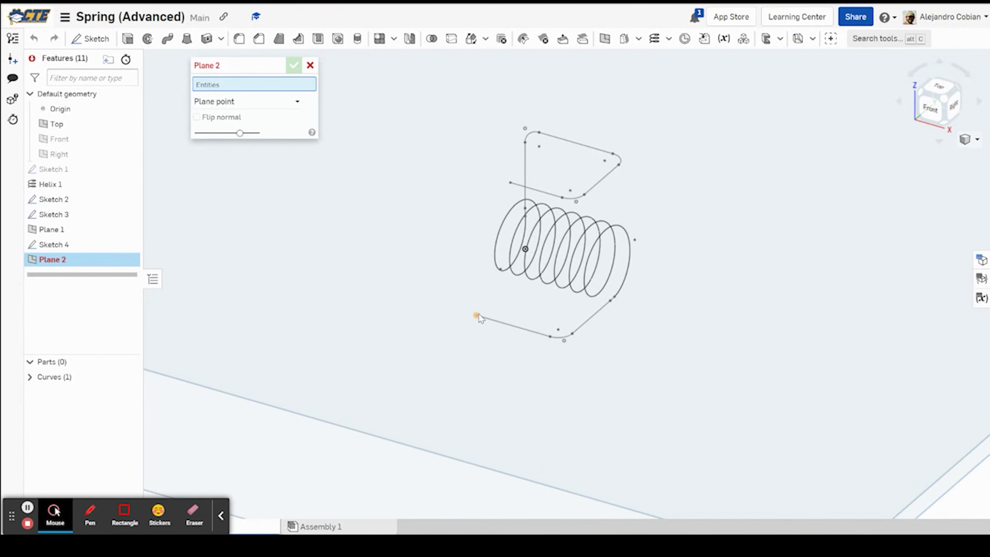
# Step: Create Plane 2 through the Sketch 3 end vertex, parallel to the Front plane
pyautogui.click(476, 315)
pyautogui.scroll(-3, 365, 276)
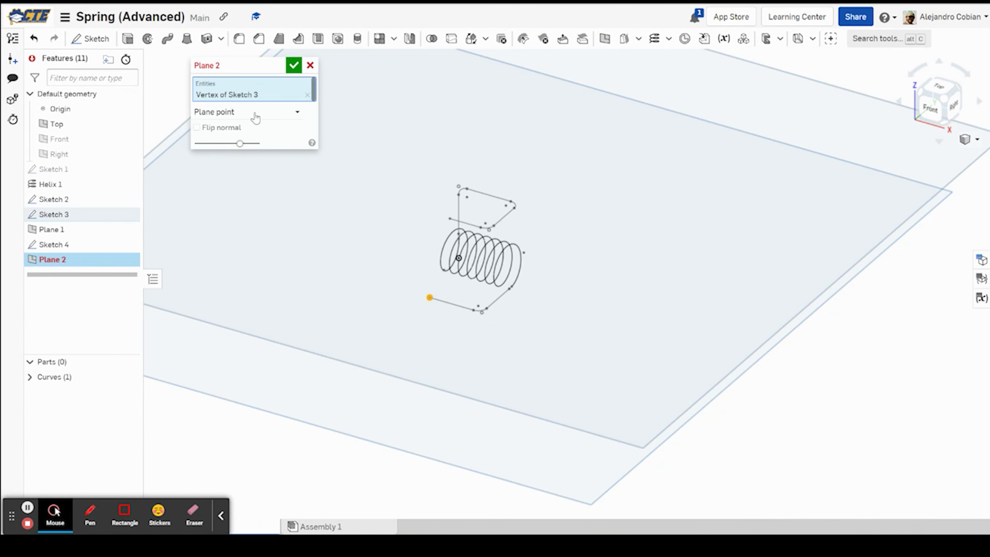
pyautogui.click(84, 140)
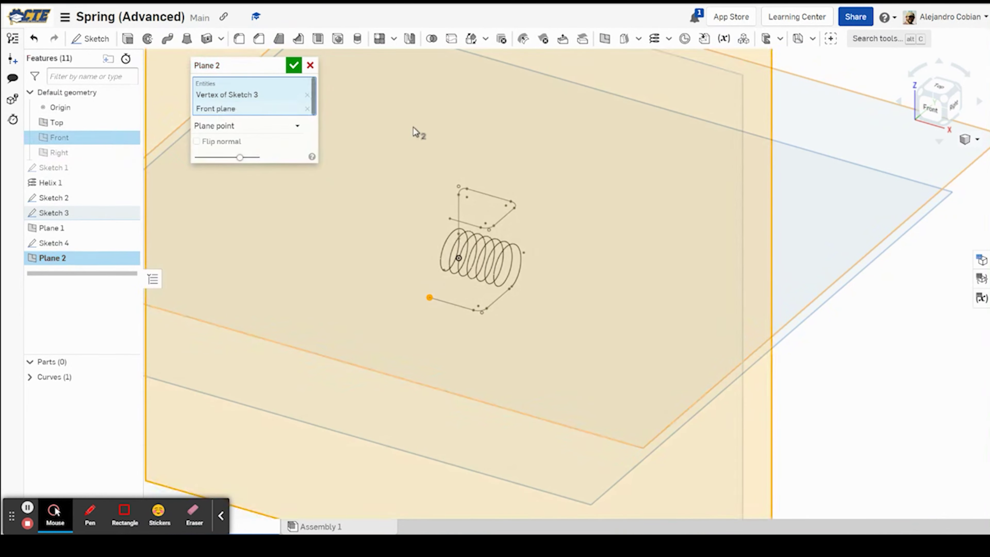
pyautogui.moveTo(650, 178); pyautogui.dragTo(594, 173, button='right')
pyautogui.moveTo(597, 166); pyautogui.dragTo(594, 169, button='right')
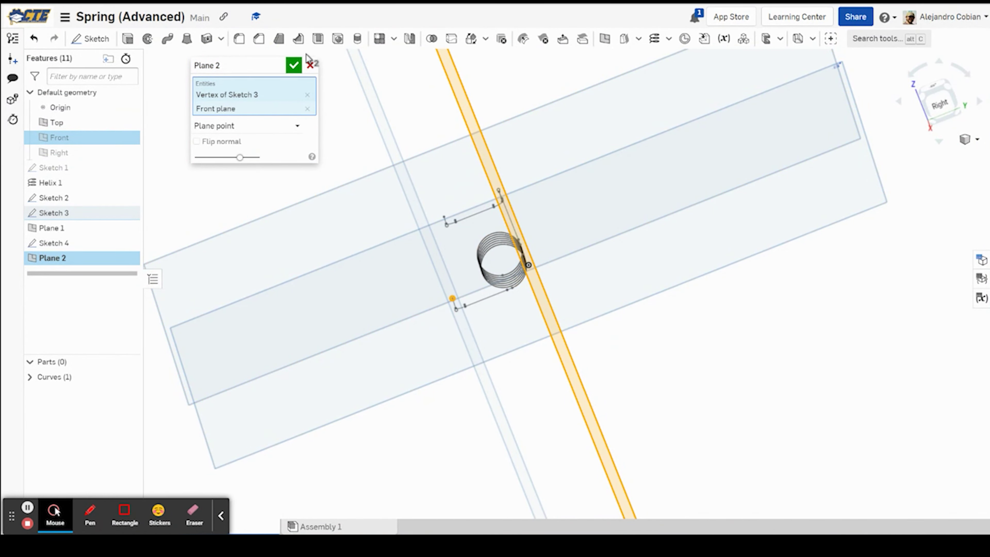
pyautogui.click(294, 66)
# Step: Hide Plane 1 and the Top plane, then view the model from the Front
pyautogui.moveTo(333, 210); pyautogui.dragTo(390, 201, button='right')
pyautogui.scroll(-3, 389, 201)
pyautogui.scroll(-1, 438, 170)
pyautogui.moveTo(437, 181); pyautogui.dragTo(446, 278, button='middle')
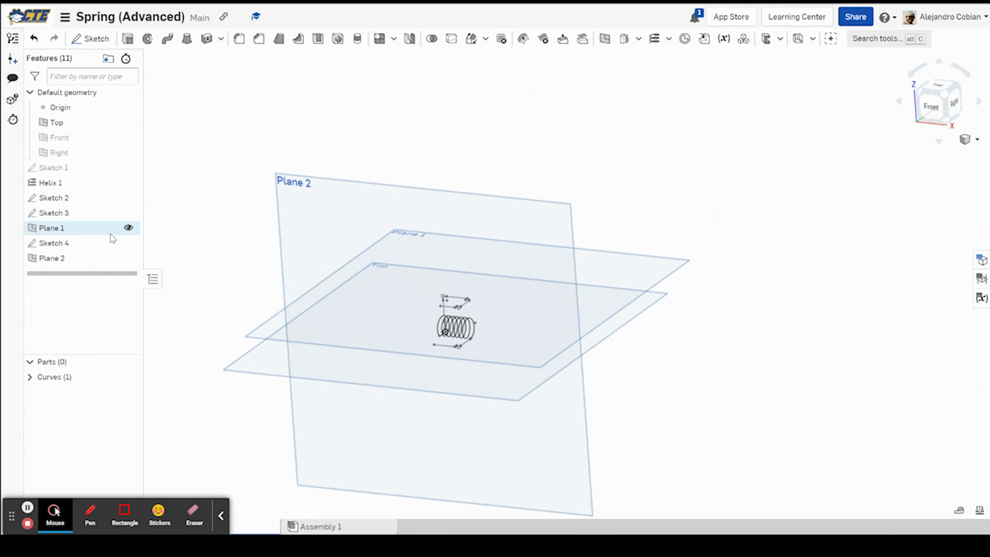
pyautogui.click(128, 228)
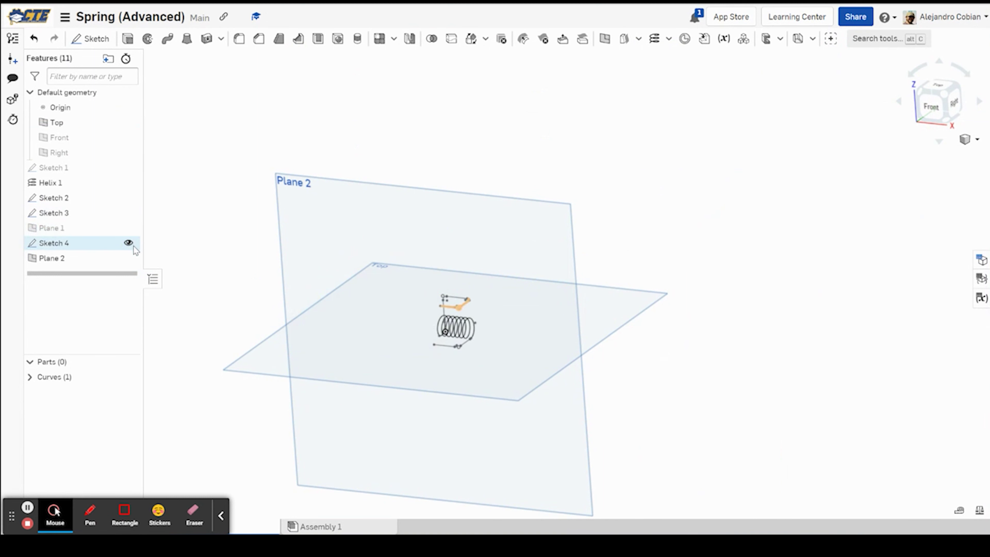
pyautogui.click(129, 122)
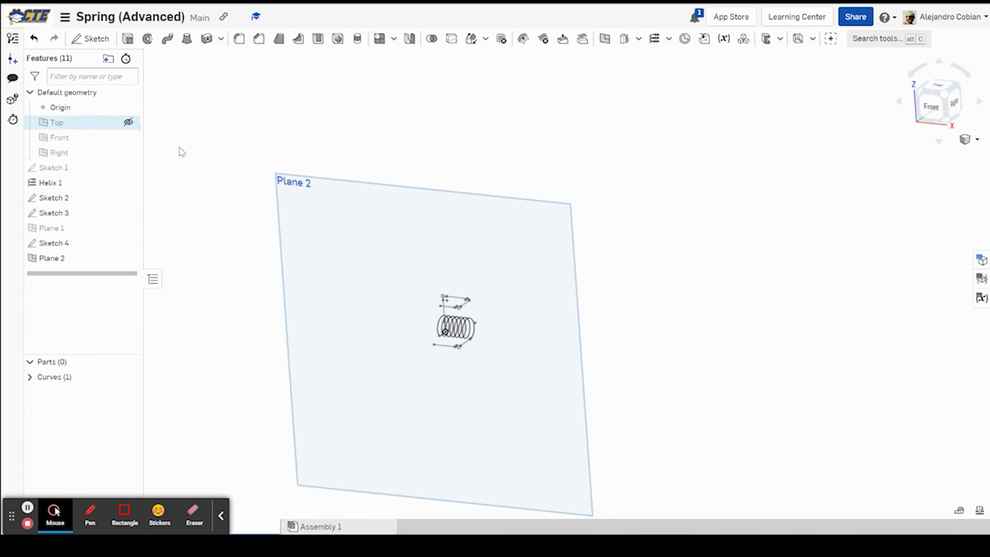
pyautogui.moveTo(179, 147); pyautogui.dragTo(239, 244, button='right')
pyautogui.click(939, 101)
pyautogui.click(953, 118)
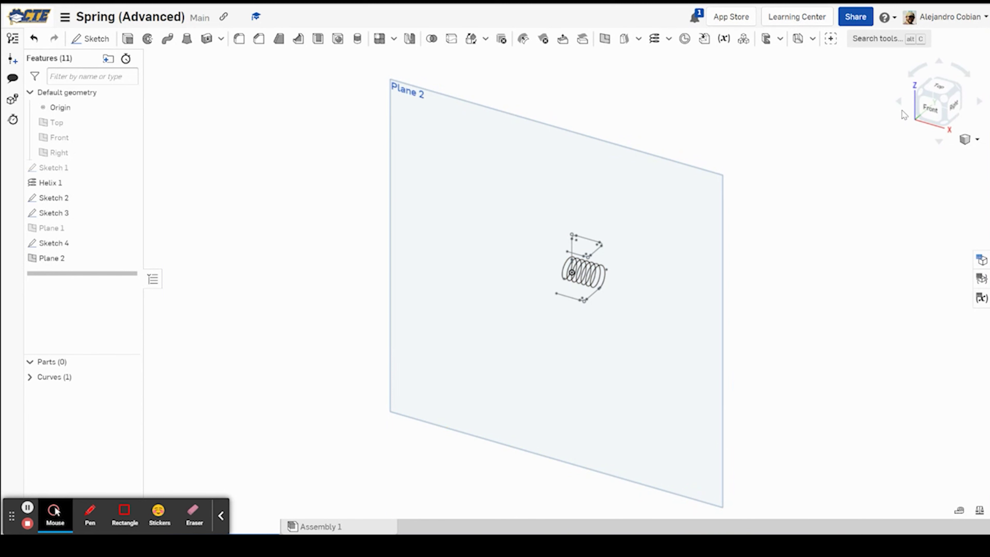
pyautogui.click(929, 107)
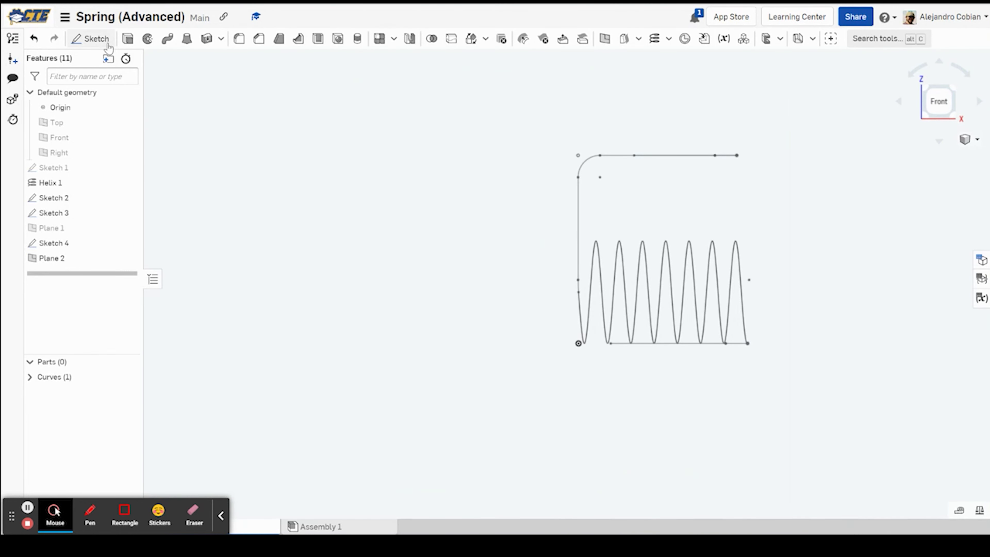
# Step: Start Sketch 5 on Plane 2 and hide all curves, including the helix
pyautogui.click(101, 39)
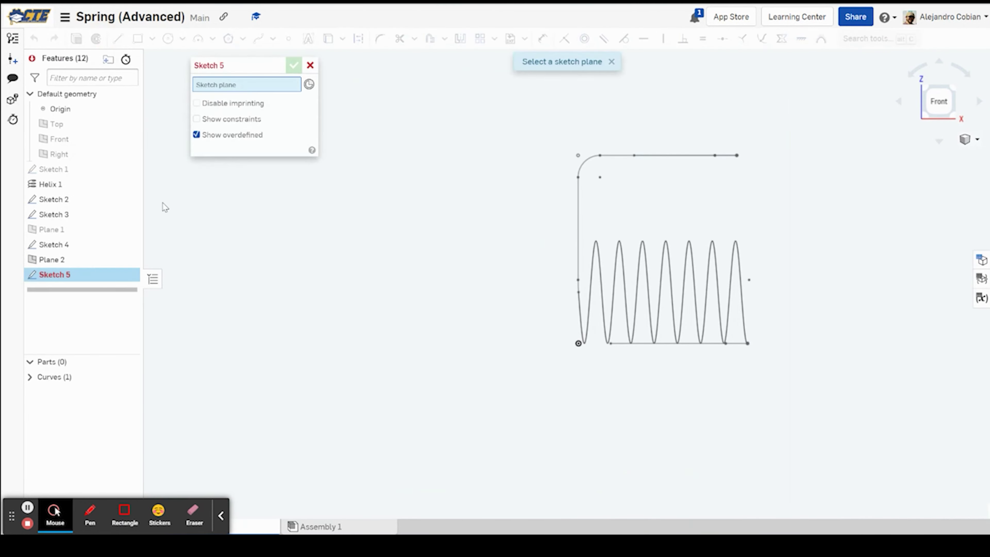
pyautogui.click(78, 260)
pyautogui.scroll(5, 600, 341)
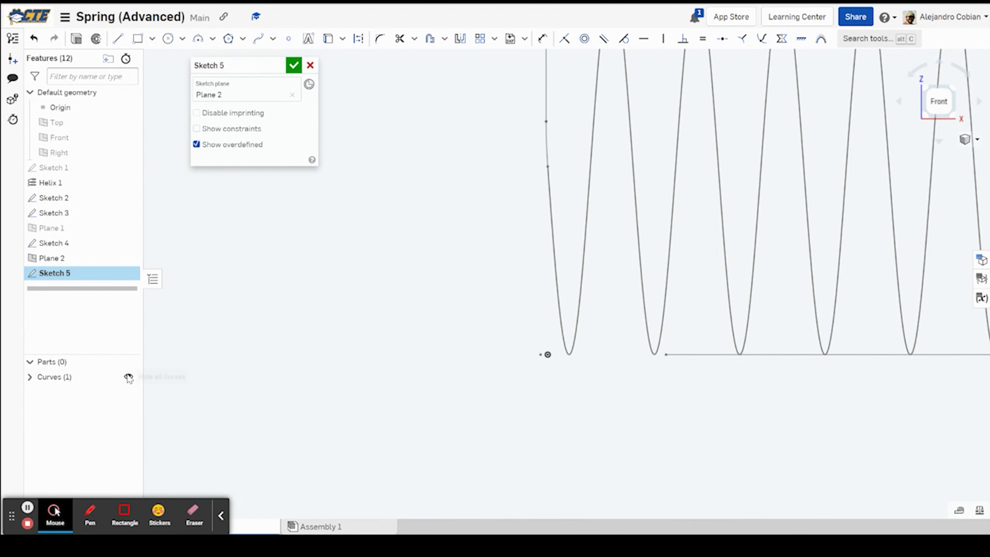
pyautogui.click(129, 377)
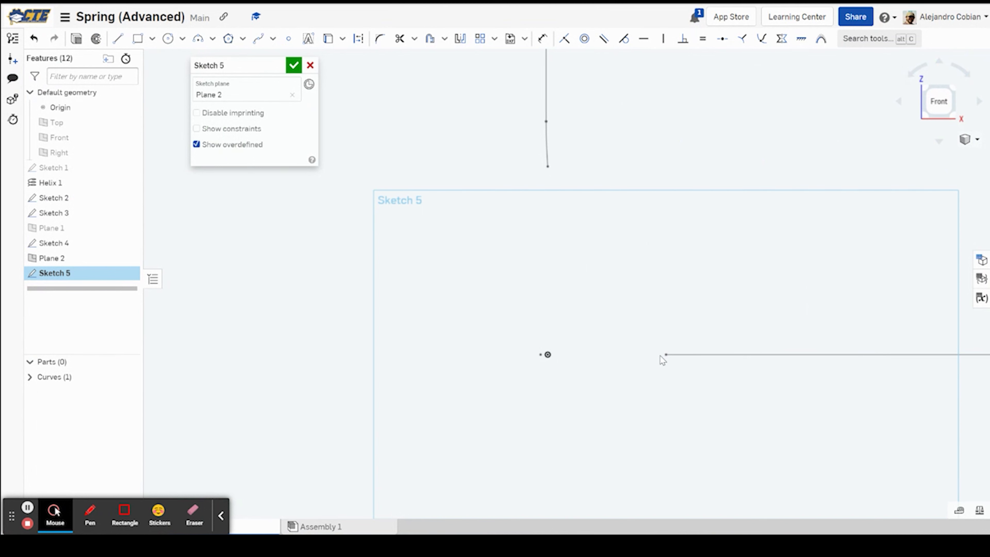
# Step: Draw a three-point arc from the line's end and a vertical line rising from it
pyautogui.press('a')
pyautogui.click(668, 355)
pyautogui.click(625, 255)
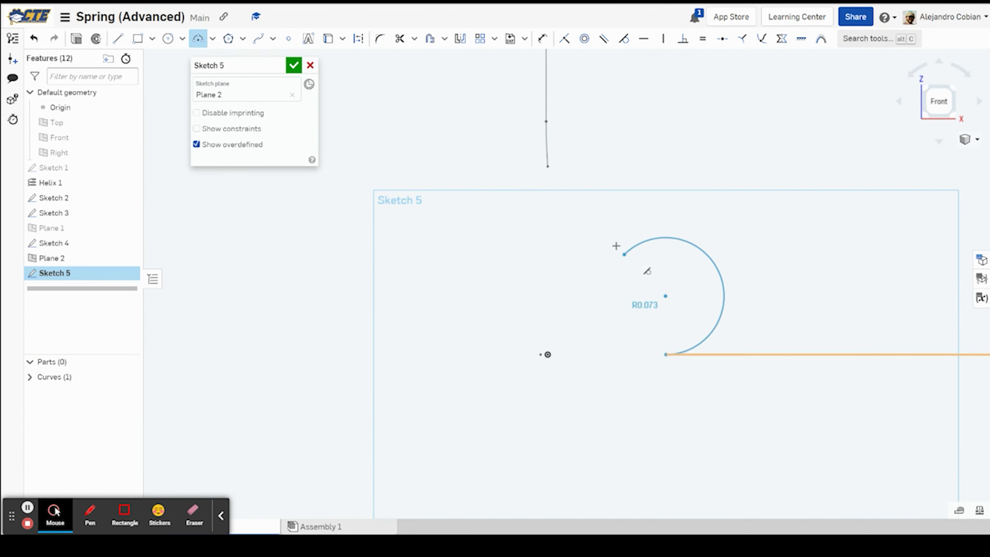
pyautogui.click(614, 268)
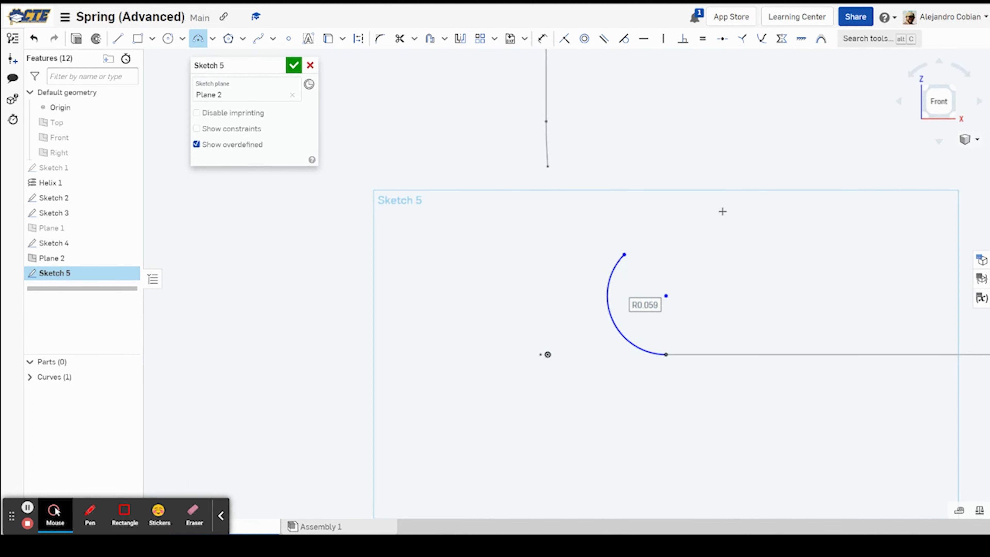
pyautogui.press('l')
pyautogui.click(625, 256)
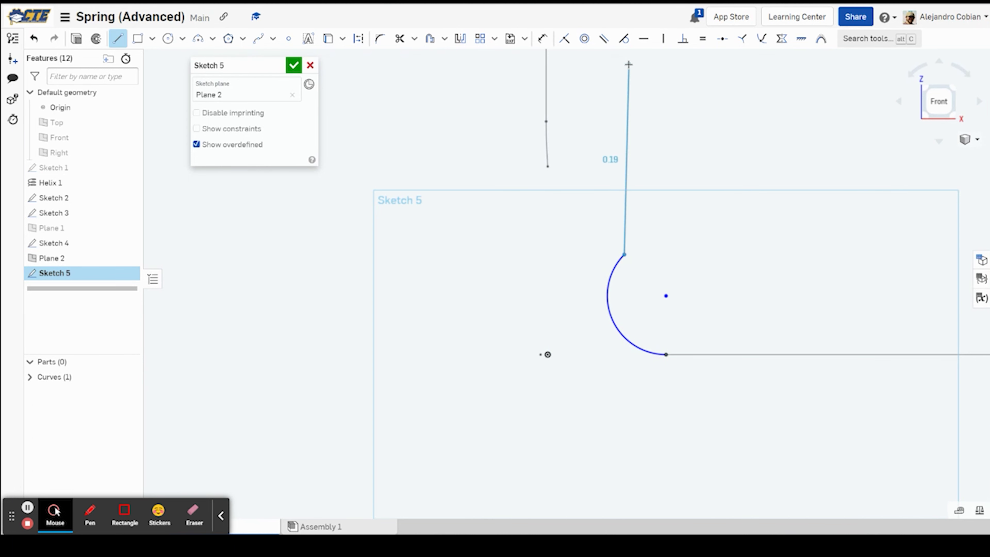
pyautogui.click(625, 68)
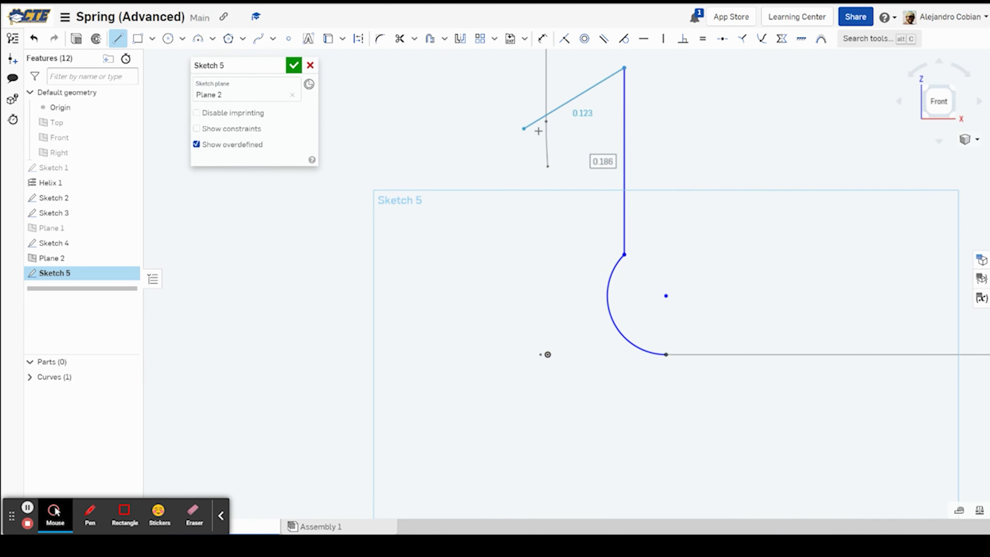
pyautogui.press('Escape')
# Step: Dimension the arc radius to 0.08
pyautogui.press('d')
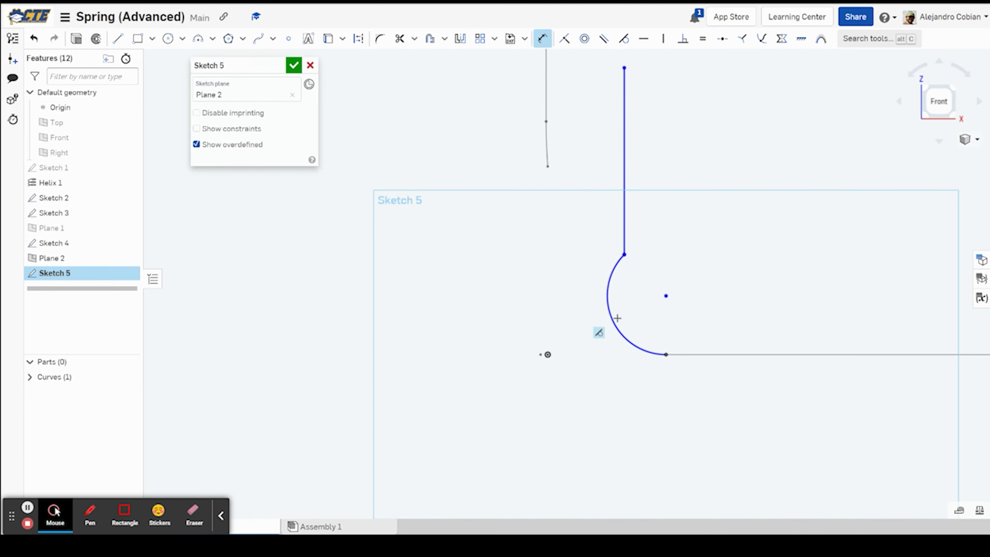
pyautogui.click(611, 316)
pyautogui.click(536, 293)
pyautogui.write('.08')
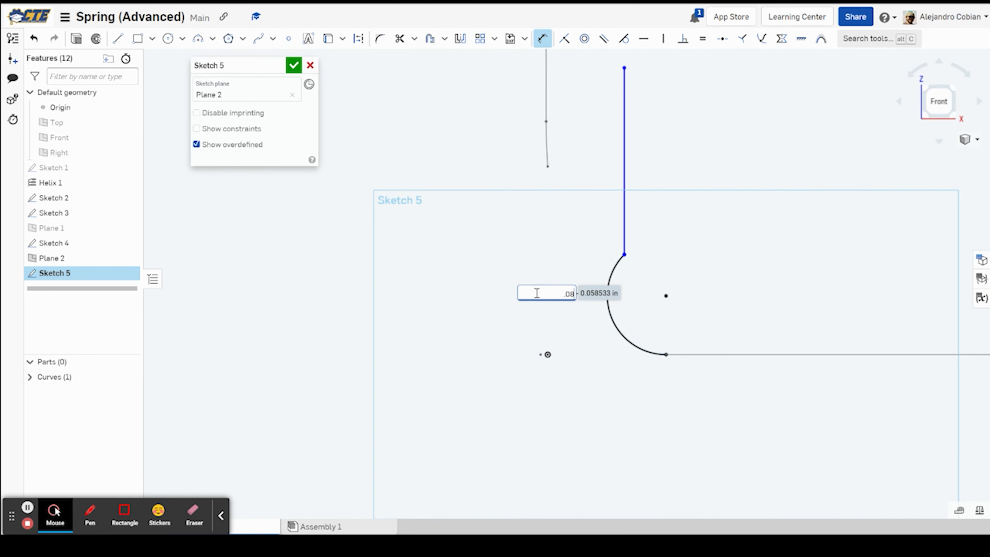
pyautogui.press('Return')
pyautogui.hotkey('ctrl', 'Tab')
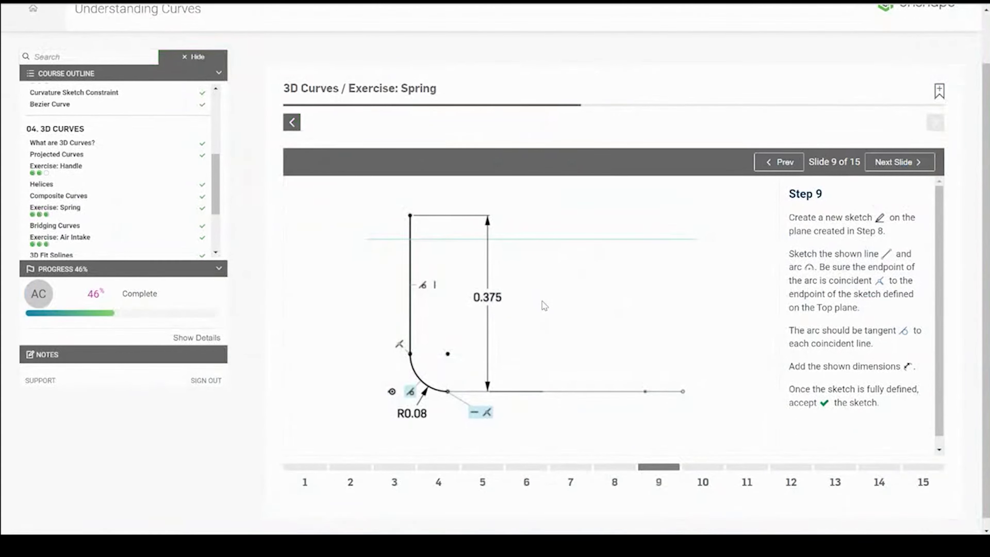
pyautogui.hotkey('alt', 'Tab')
# Step: Make the arc tangent to both the vertical line and the horizontal bottom line
pyautogui.press('t')
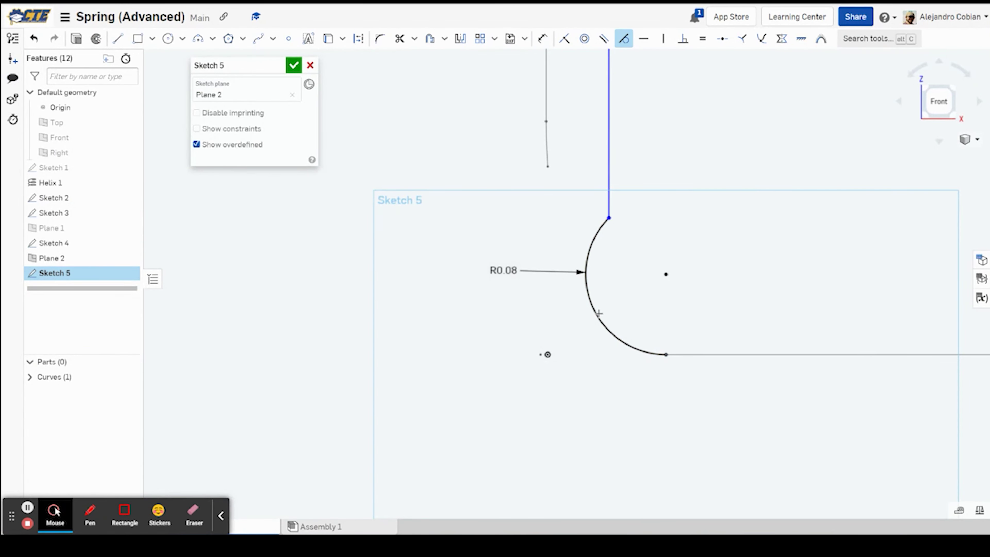
pyautogui.click(600, 287)
pyautogui.click(608, 190)
pyautogui.click(601, 327)
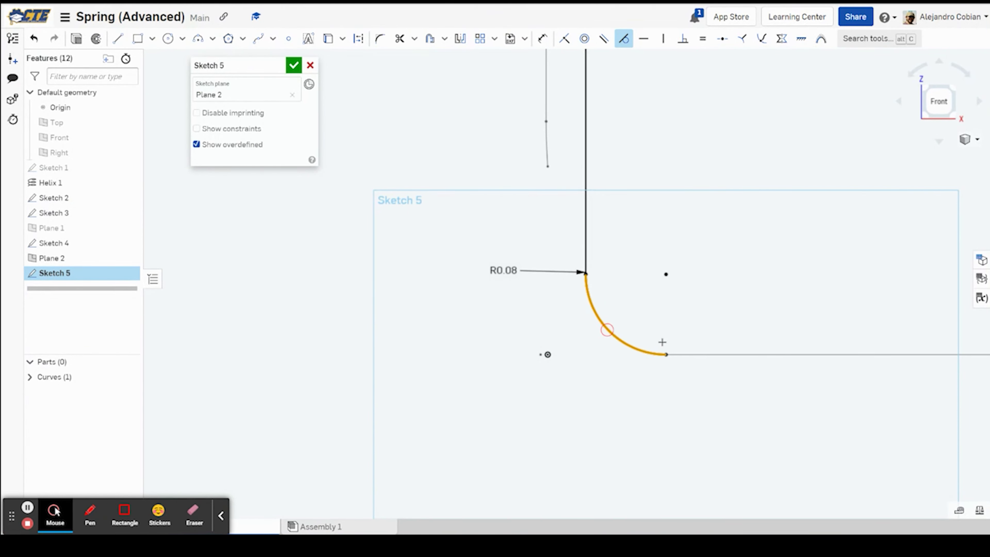
pyautogui.click(703, 354)
pyautogui.scroll(-5, 655, 178)
pyautogui.moveTo(655, 178); pyautogui.dragTo(632, 264, button='middle')
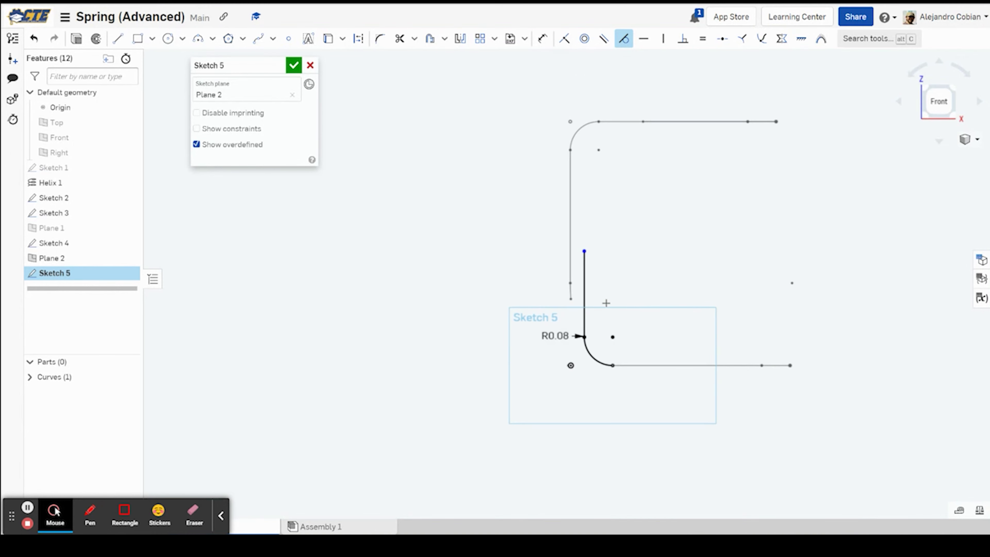
pyautogui.scroll(4, 606, 302)
# Step: Dimension the hook's height from the vertical line's top to the bottom line as 0.375
pyautogui.press('d')
pyautogui.click(559, 191)
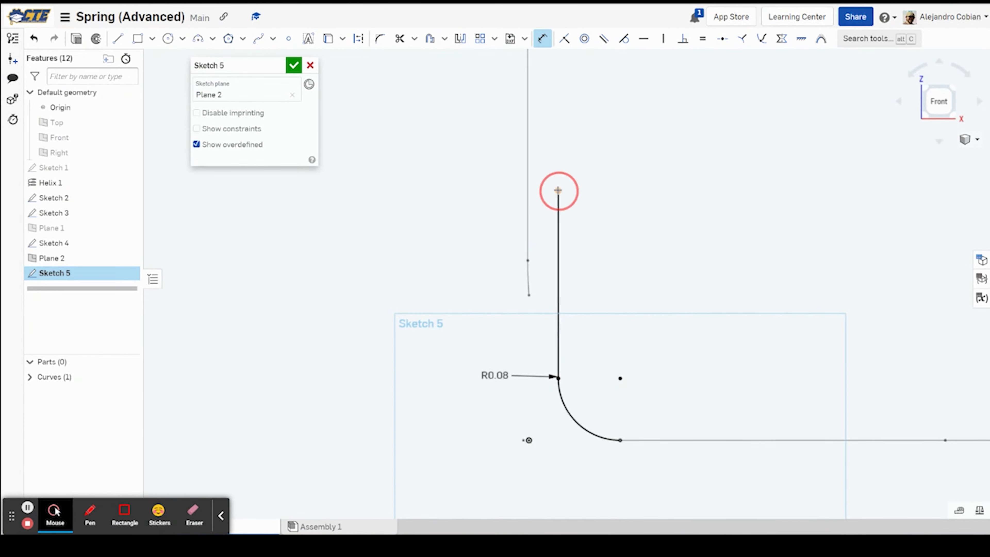
pyautogui.hotkey('alt', 'Tab')
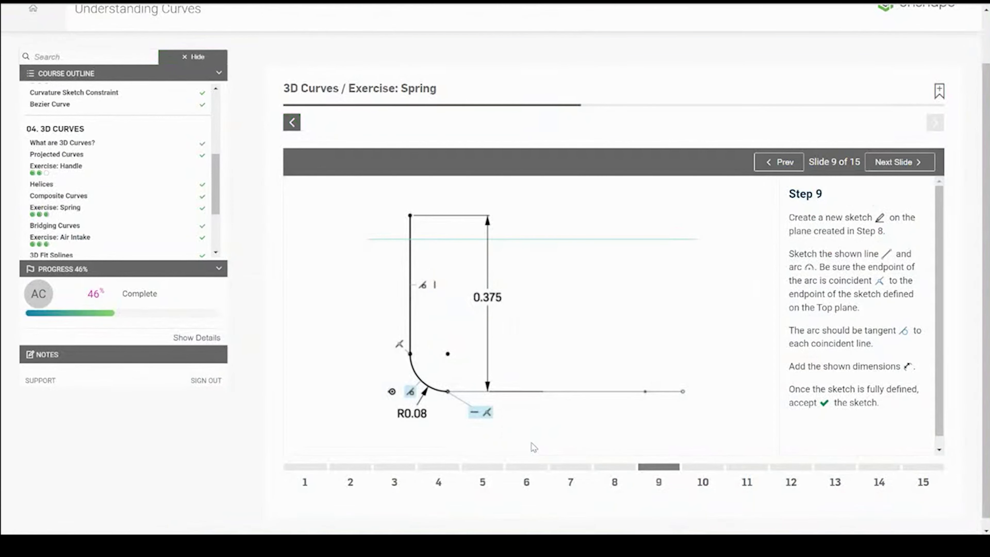
pyautogui.hotkey('alt', 'Tab')
pyautogui.click(653, 441)
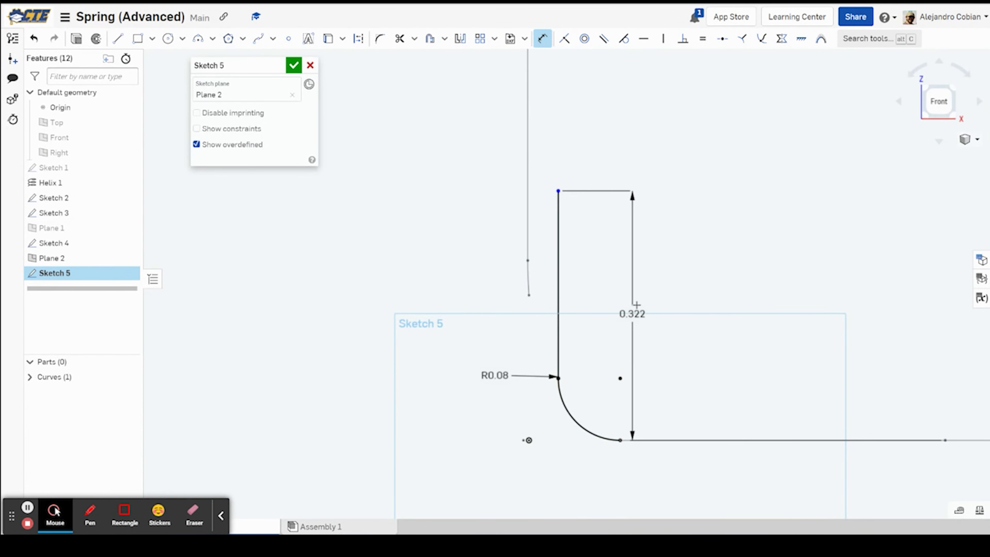
pyautogui.click(681, 303)
pyautogui.hotkey('alt', 'Tab')
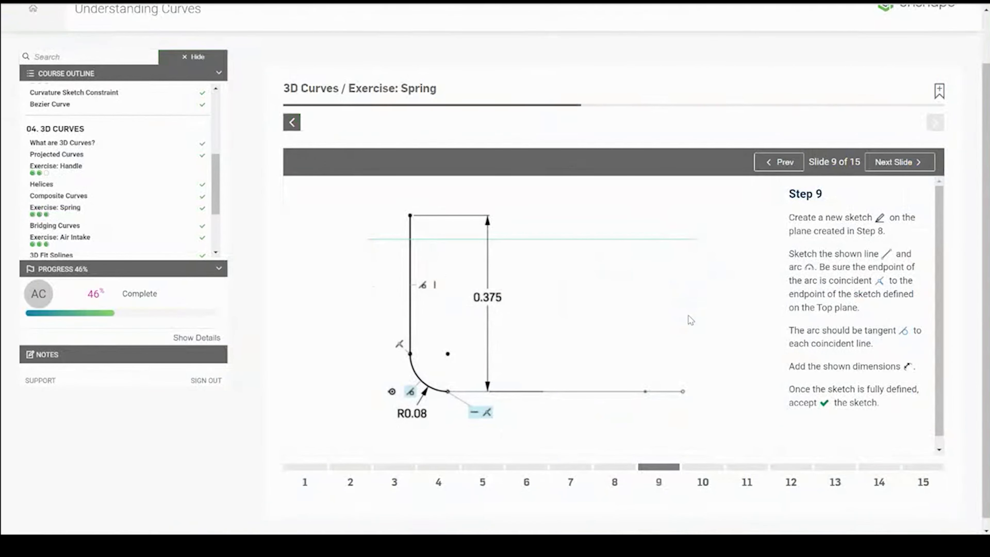
pyautogui.hotkey('alt', 'Tab')
pyautogui.press('BackSpace')
pyautogui.write('.37')
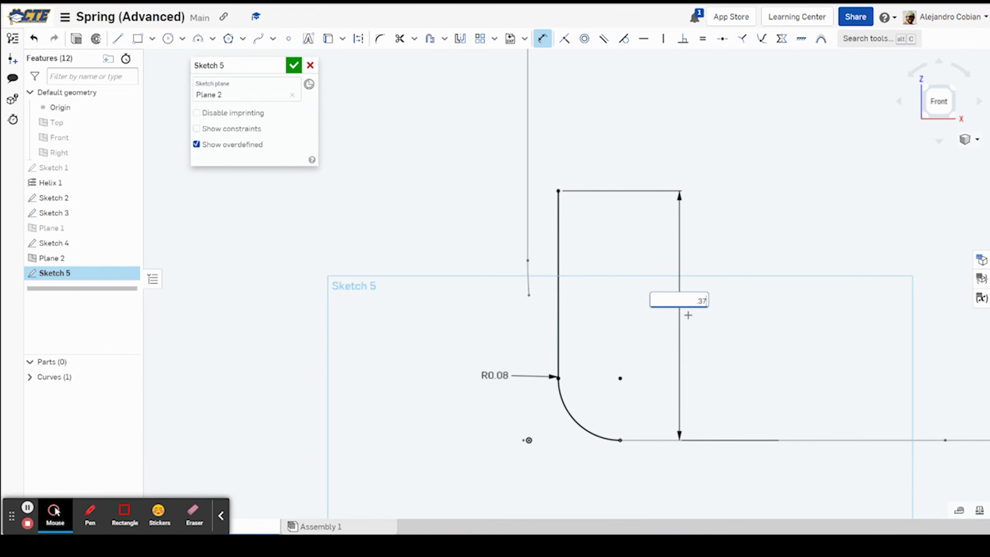
pyautogui.write('5')
pyautogui.press('Return')
pyautogui.hotkey('alt', 'Tab')
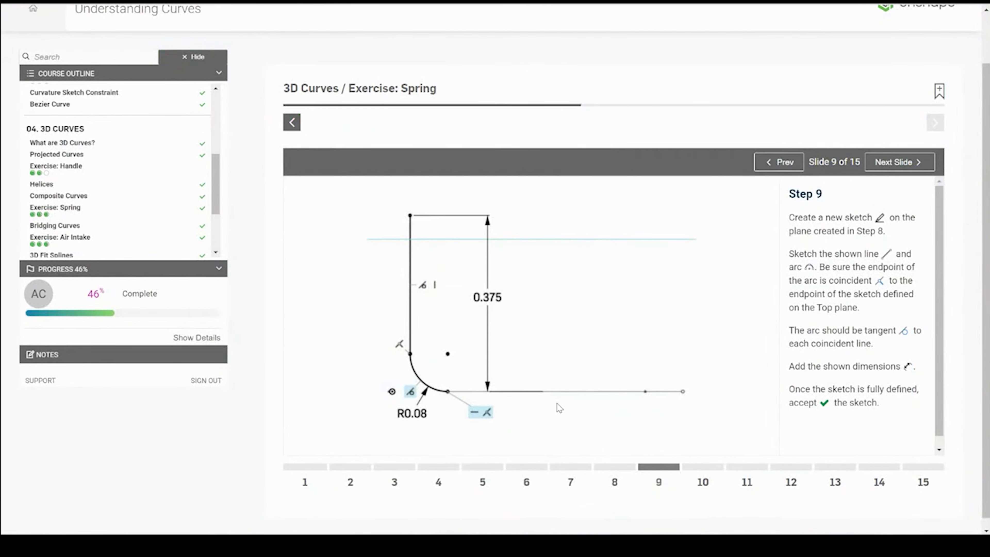
pyautogui.hotkey('alt', 'Tab')
# Step: Constrain the arc's lower endpoint horizontally and accept Sketch 5
pyautogui.scroll(-2, 648, 310)
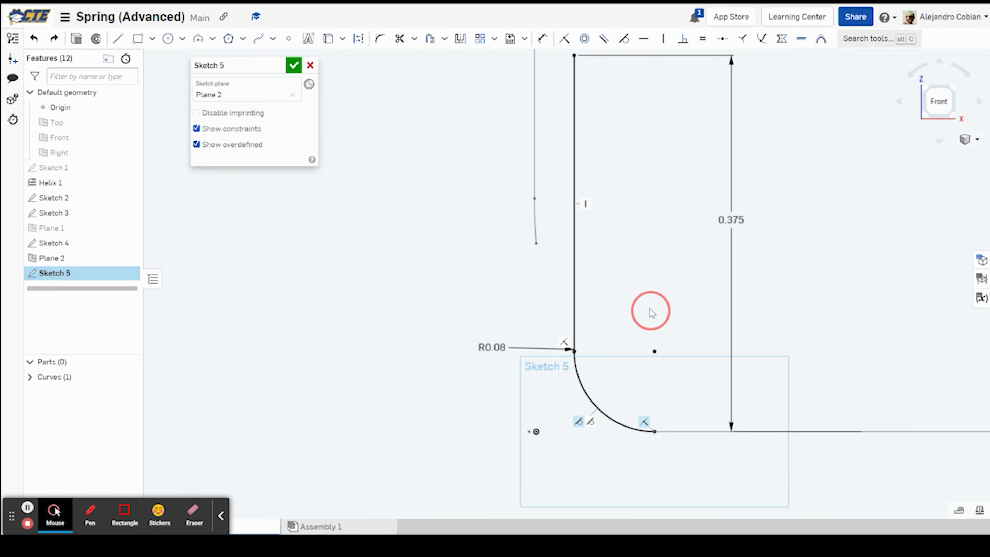
pyautogui.click(643, 39)
pyautogui.scroll(3, 669, 465)
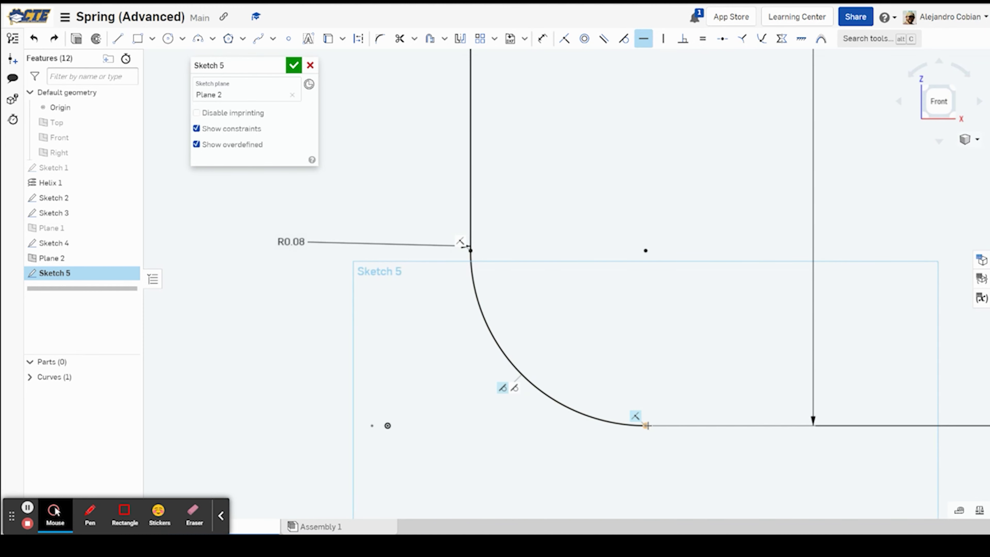
pyautogui.click(406, 430)
pyautogui.scroll(-4, 515, 251)
pyautogui.moveTo(574, 171); pyautogui.dragTo(540, 319, button='middle')
pyautogui.click(293, 65)
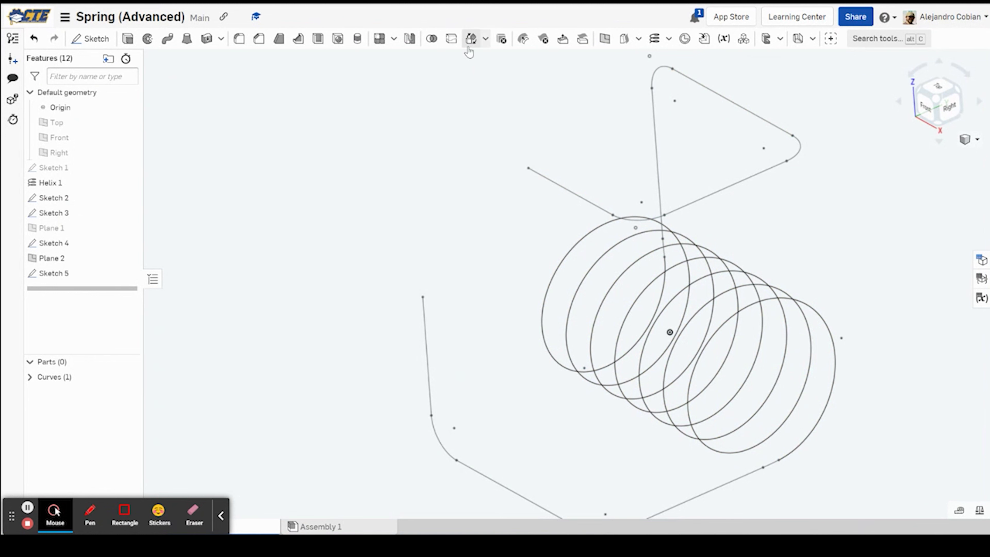
# Step: Create Composite curve 1 by box-selecting the helix and both hook sketches' edges
pyautogui.click(669, 40)
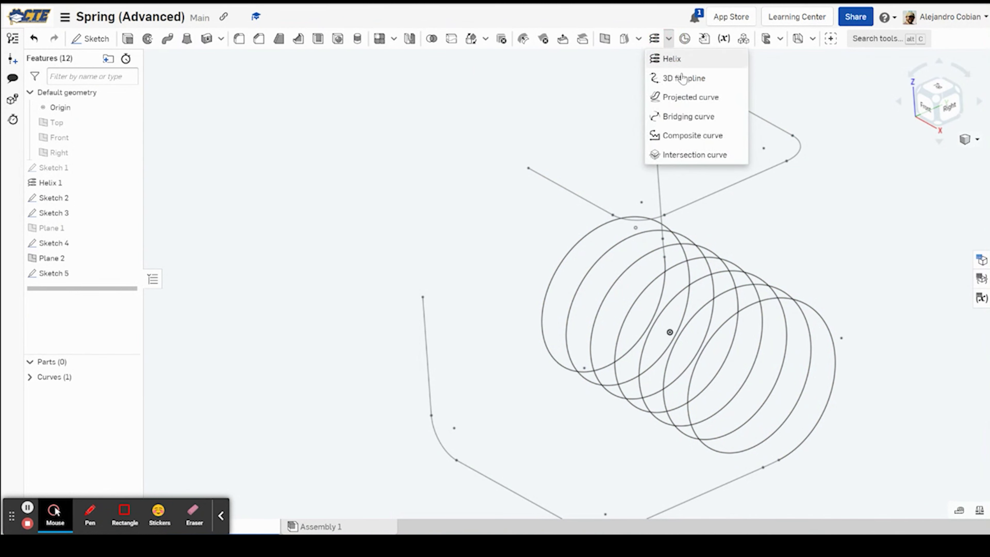
pyautogui.click(677, 142)
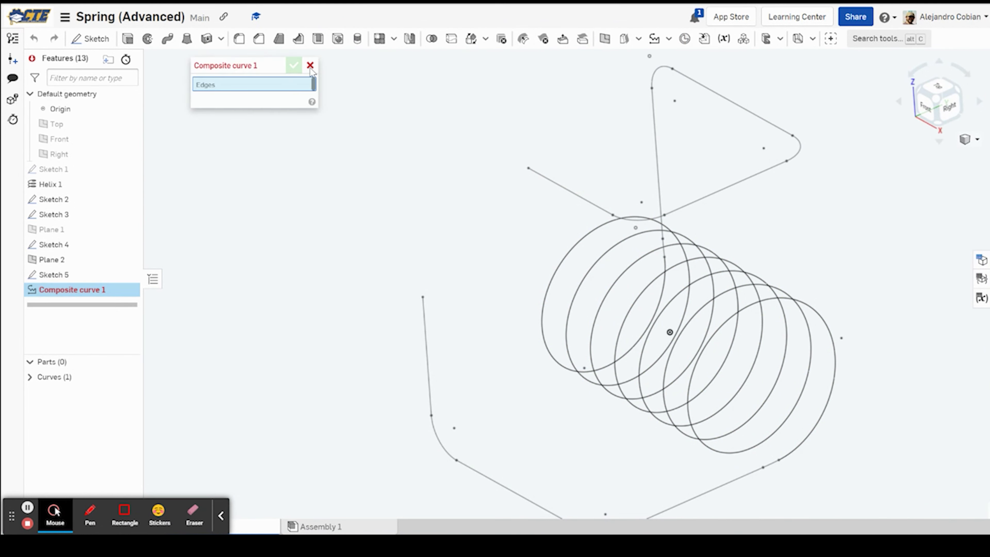
pyautogui.scroll(-3, 826, 148)
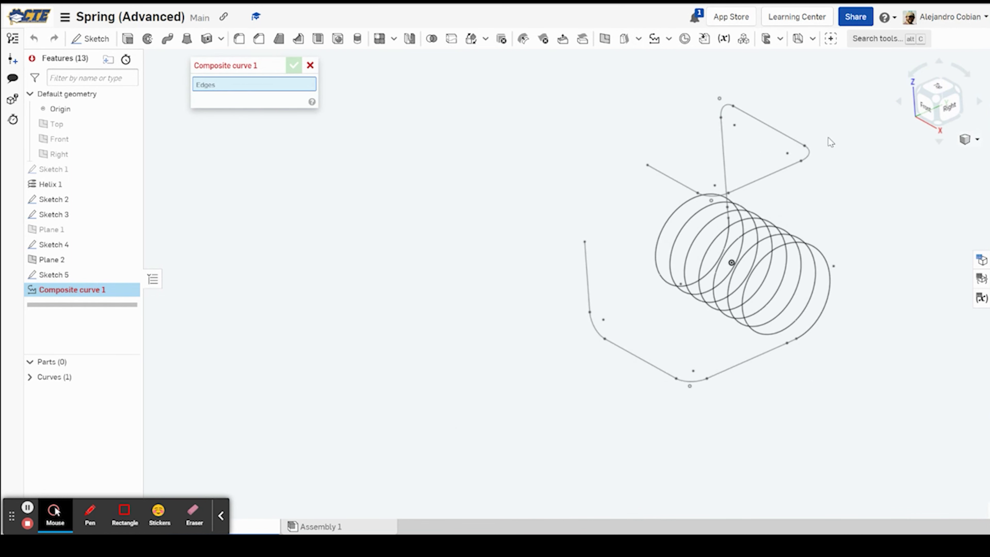
pyautogui.moveTo(846, 110); pyautogui.dragTo(441, 457)
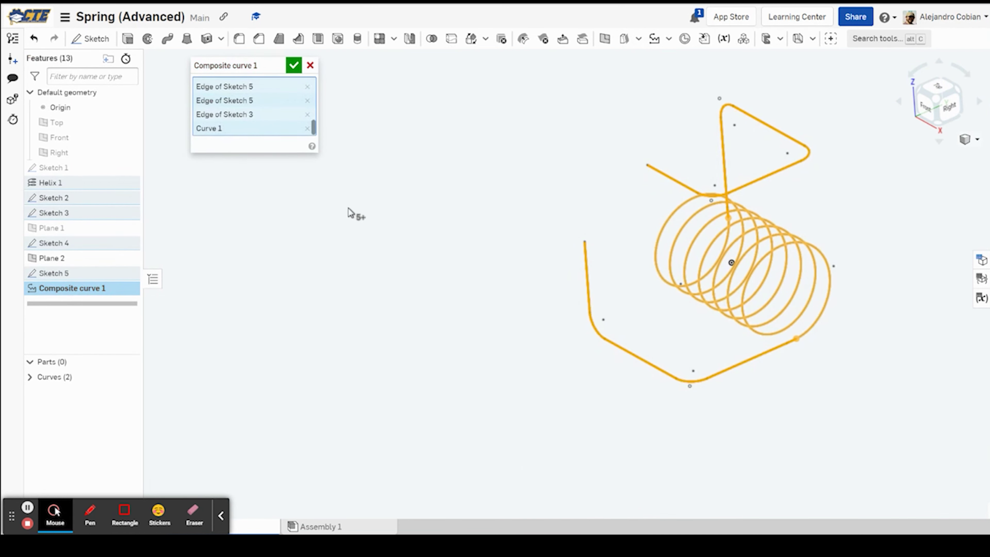
pyautogui.click(292, 70)
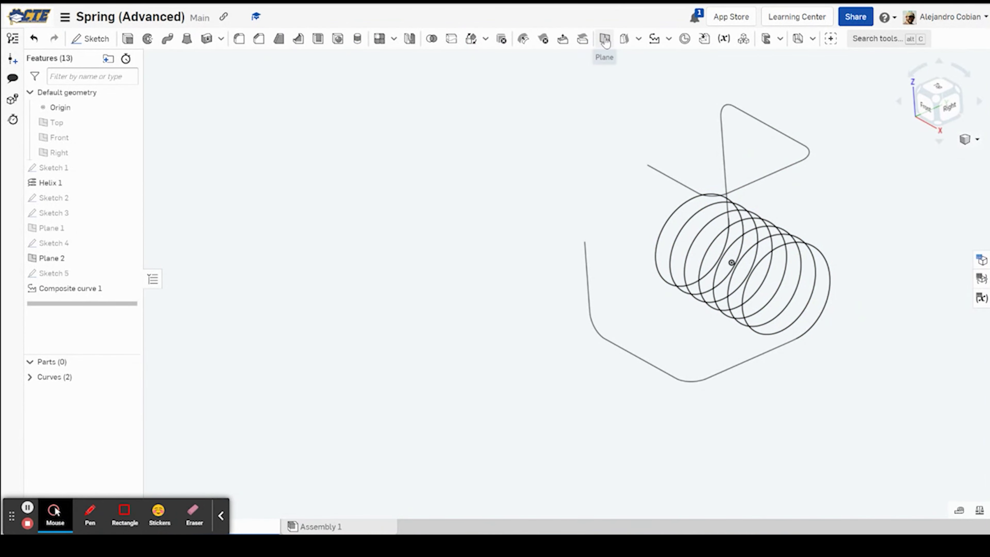
# Step: Start a new plane at the composite curve's end vertex
pyautogui.click(606, 39)
pyautogui.scroll(5, 653, 169)
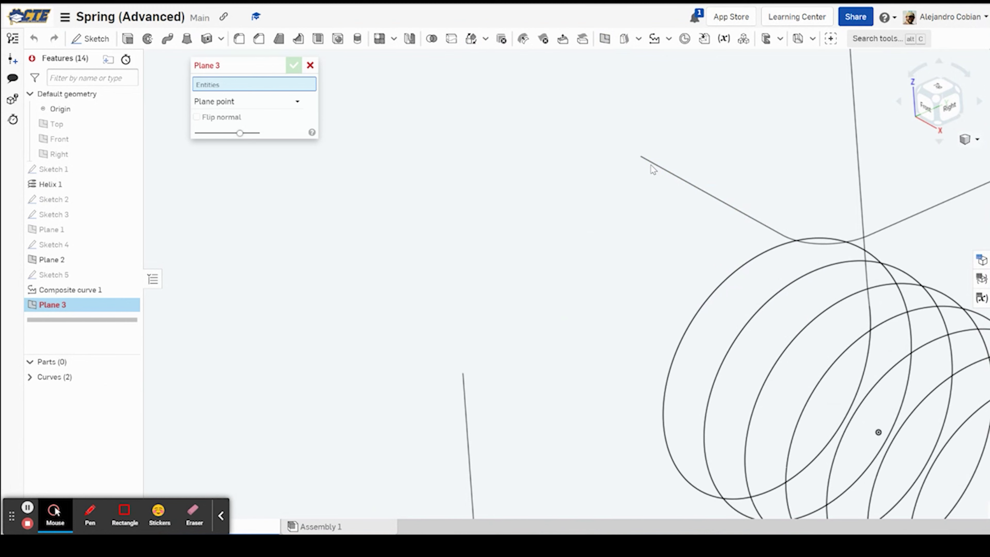
pyautogui.click(639, 157)
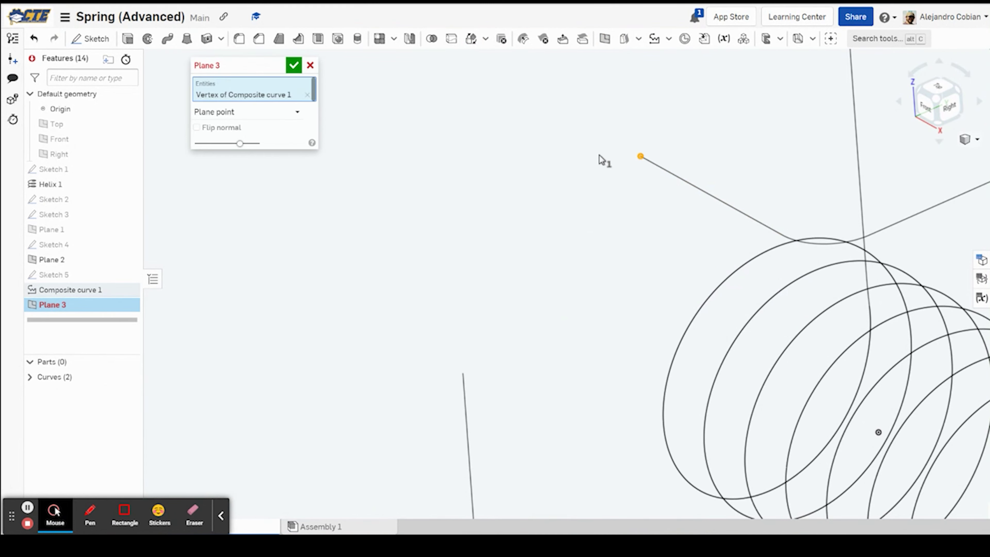
pyautogui.hotkey('alt', 'Tab')
pyautogui.hotkey('alt', 'Tab')
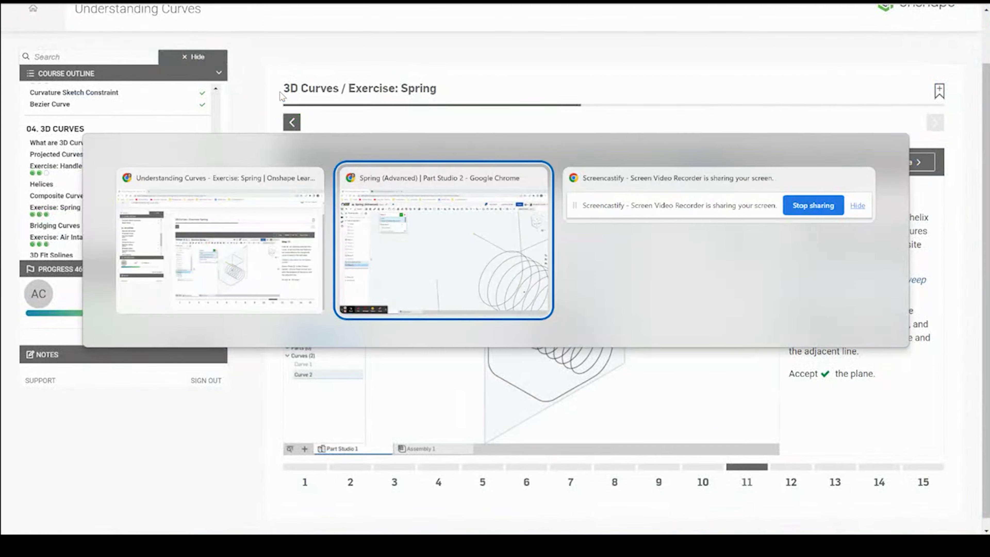
pyautogui.hotkey('alt', 'Tab')
pyautogui.hotkey('alt', 'Tab')
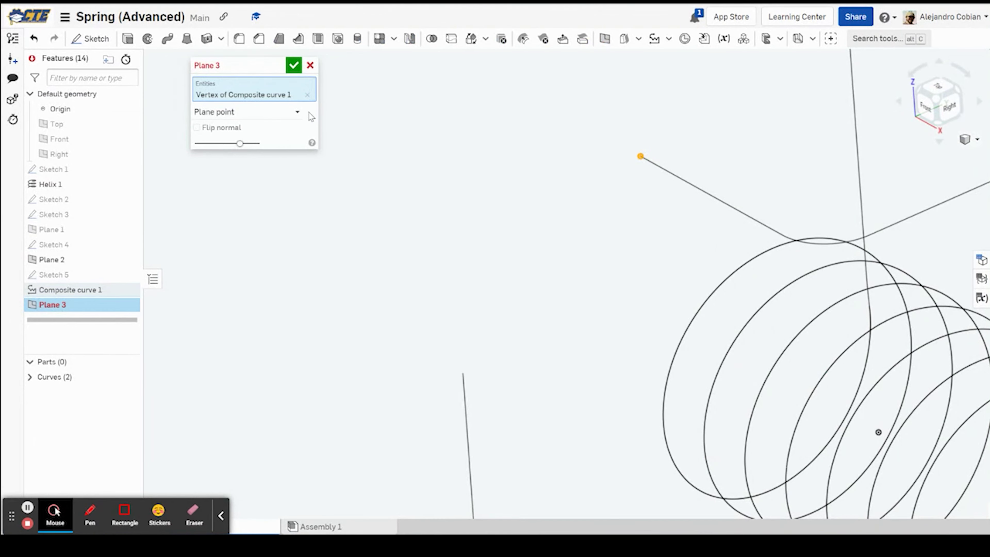
# Step: Make it Point normal to the adjacent end line and accept Plane 3
pyautogui.click(297, 114)
pyautogui.click(244, 182)
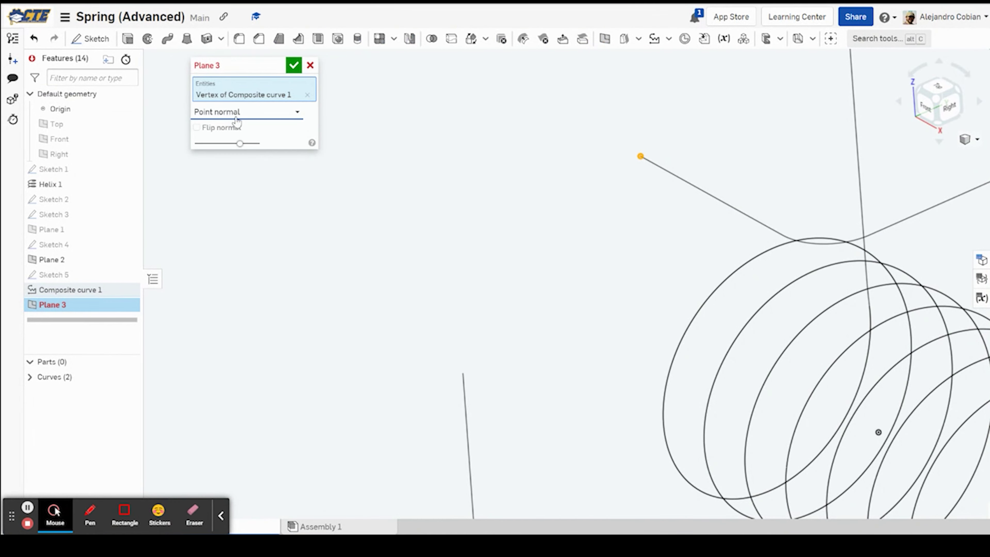
pyautogui.click(703, 190)
pyautogui.scroll(-5, 655, 230)
pyautogui.scroll(-4, 649, 229)
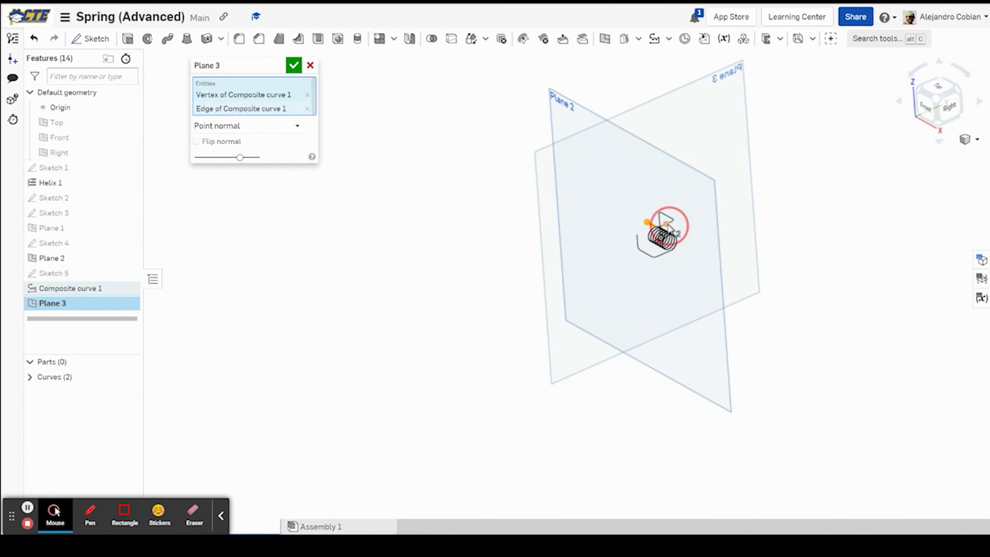
pyautogui.moveTo(669, 226); pyautogui.dragTo(627, 219, button='right')
pyautogui.scroll(3, 628, 218)
pyautogui.click(294, 65)
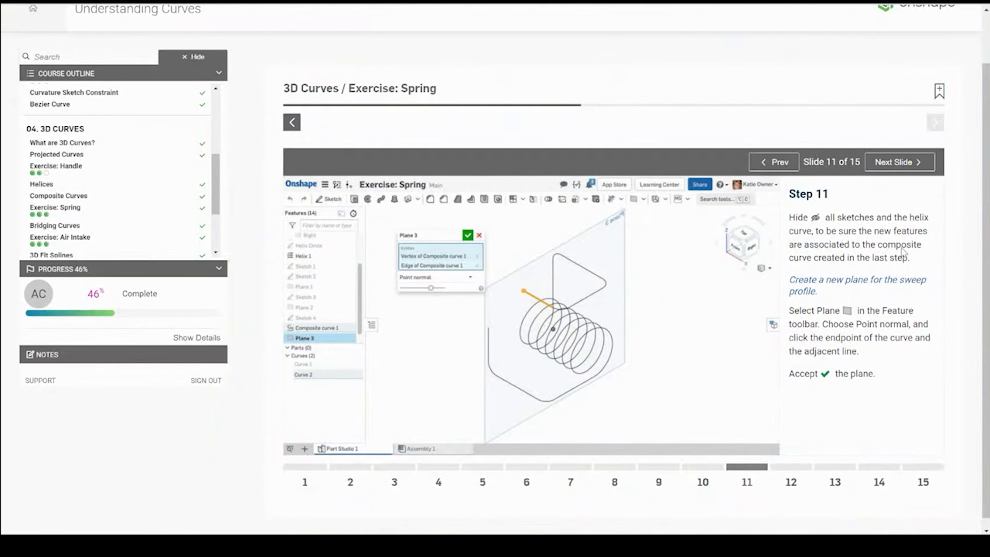
pyautogui.click(792, 478)
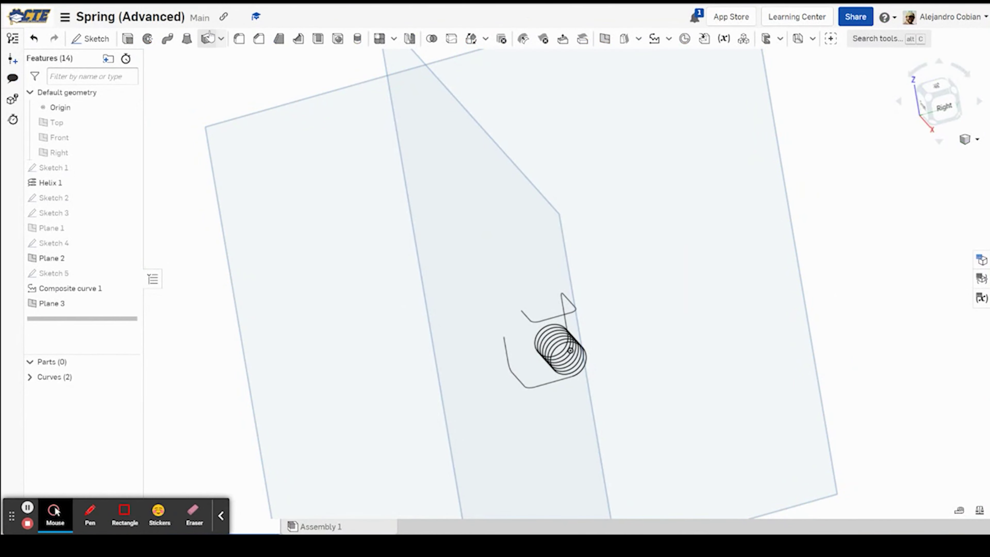
pyautogui.click(90, 38)
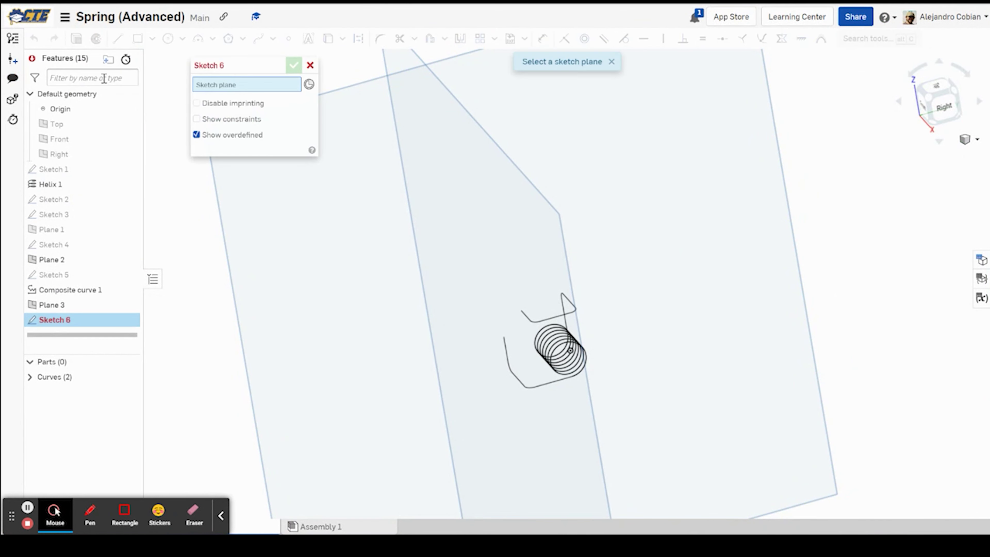
# Step: Sketch on Plane 3 and draw a small circle centred on the composite curve's endpoint
pyautogui.click(73, 306)
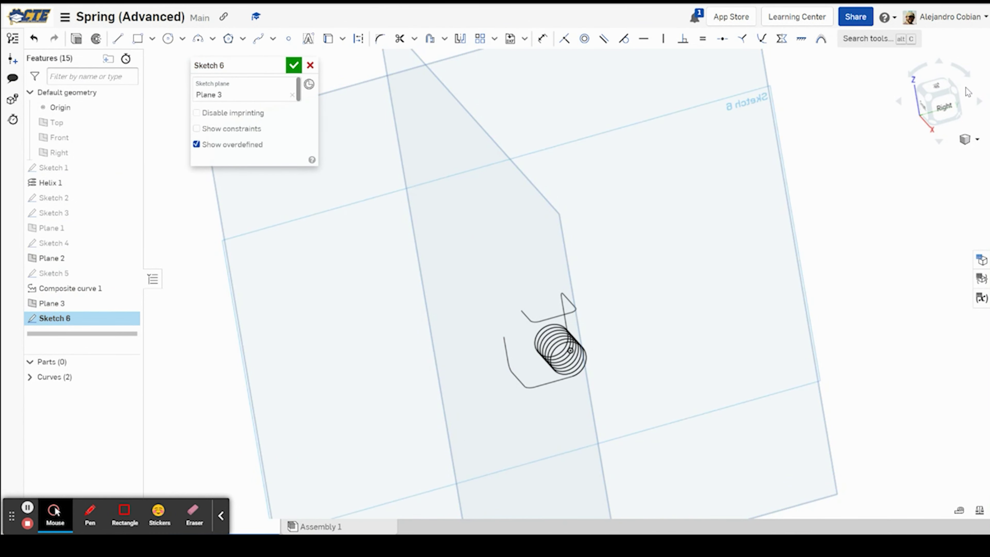
pyautogui.click(943, 107)
pyautogui.scroll(5, 567, 243)
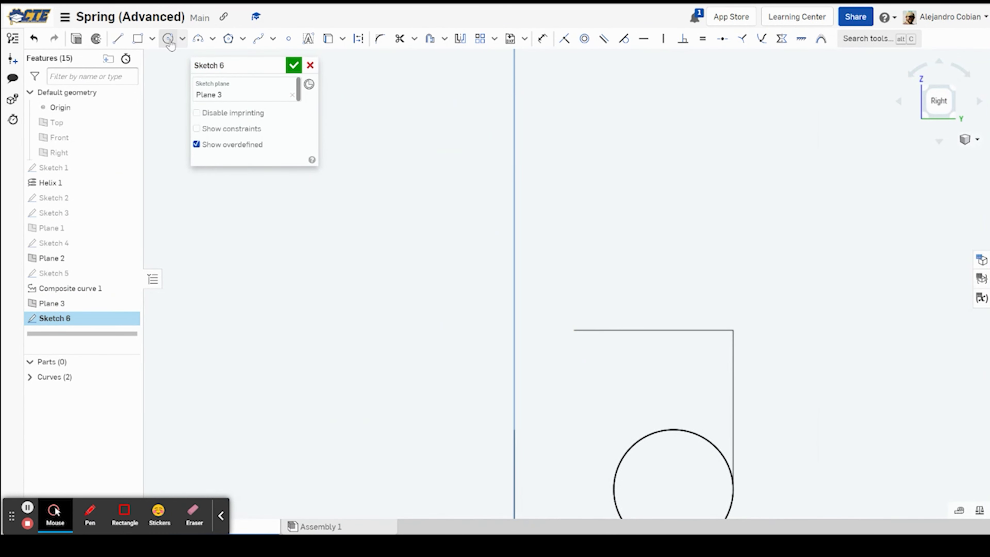
pyautogui.click(167, 38)
pyautogui.scroll(3, 576, 333)
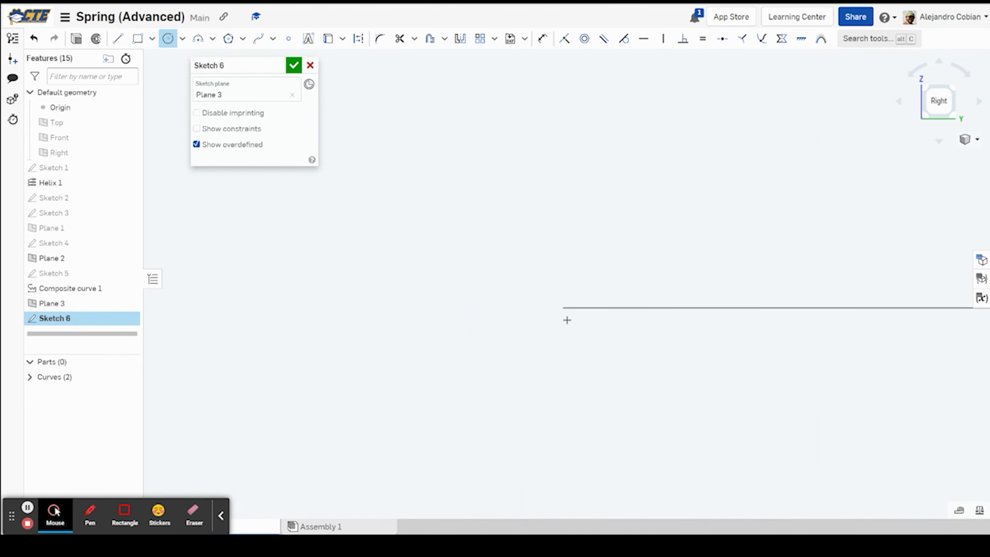
pyautogui.scroll(-3, 551, 311)
pyautogui.moveTo(619, 381); pyautogui.dragTo(595, 270, button='middle')
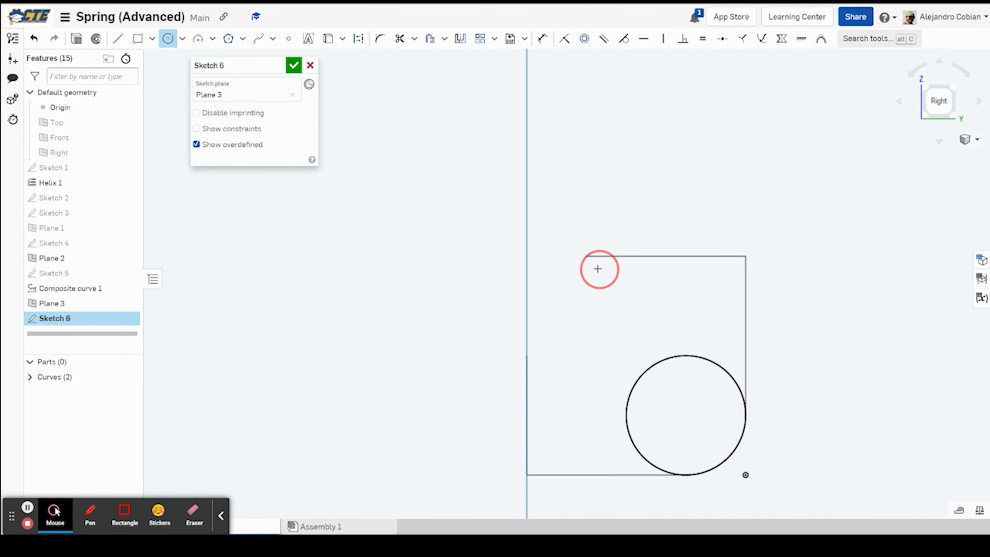
pyautogui.scroll(2, 617, 327)
pyautogui.scroll(-3, 617, 307)
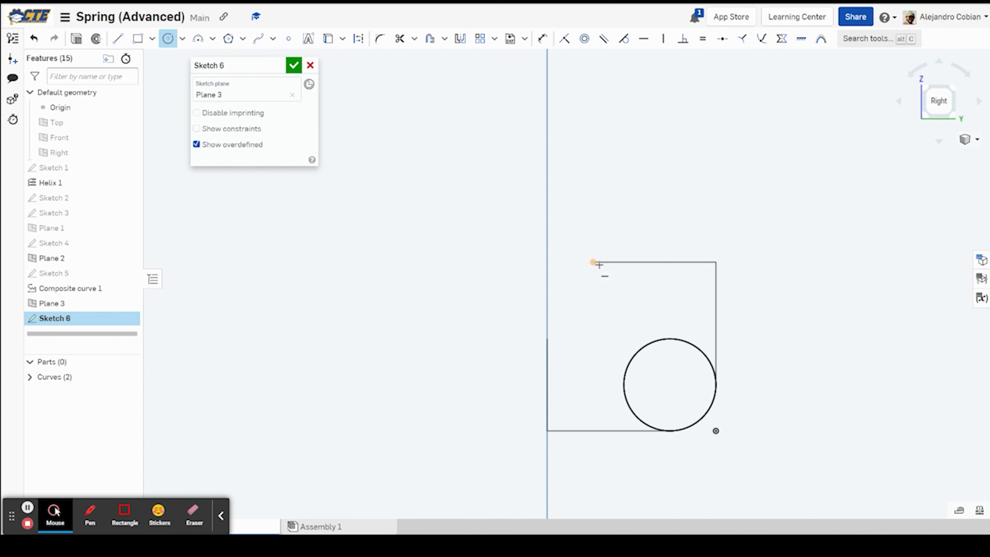
pyautogui.scroll(4, 597, 263)
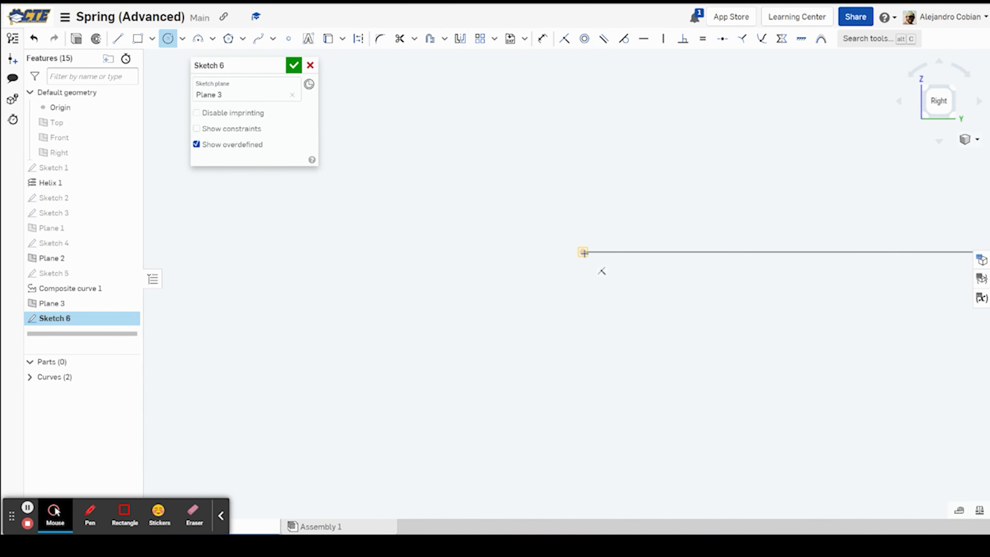
pyautogui.click(584, 253)
pyautogui.click(615, 221)
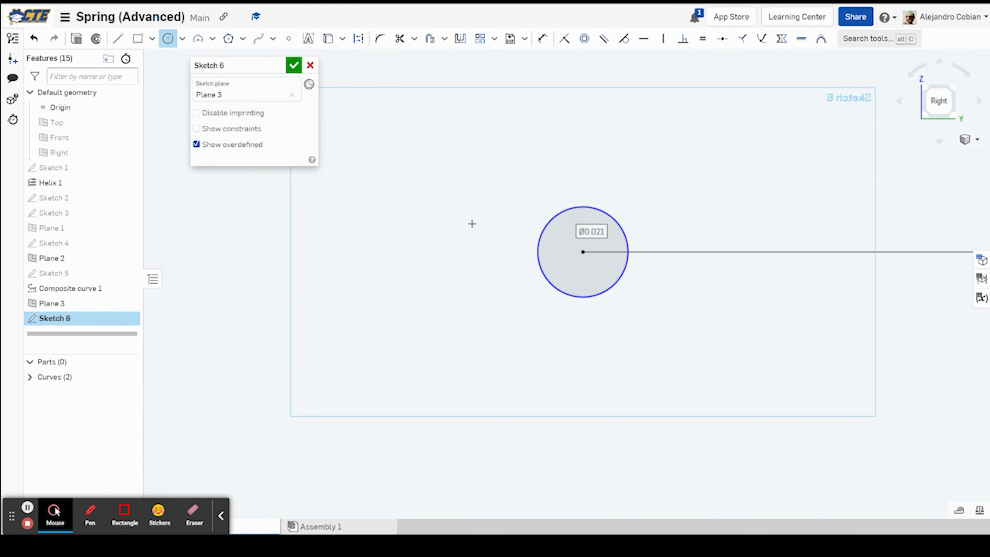
# Step: Dimension the circle's diameter to 0.08
pyautogui.scroll(-5, 460, 231)
pyautogui.moveTo(449, 235); pyautogui.dragTo(494, 239, button='right')
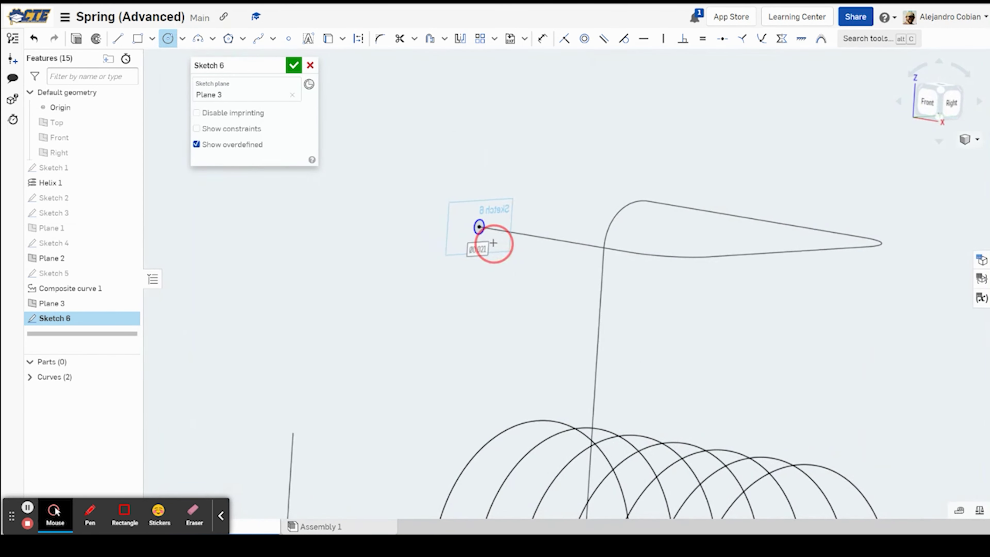
pyautogui.scroll(10, 481, 225)
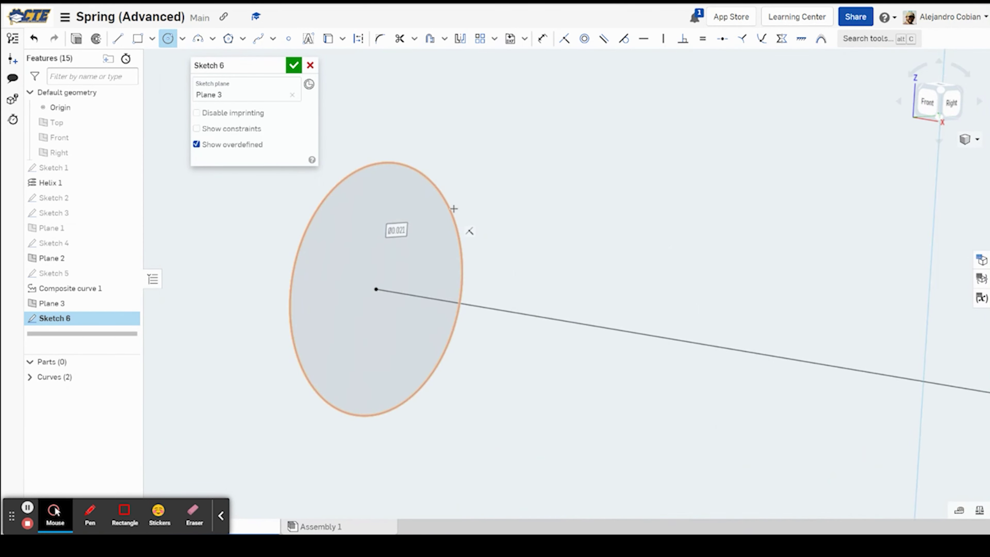
pyautogui.press('d')
pyautogui.click(450, 203)
pyautogui.hotkey('alt', 'Tab')
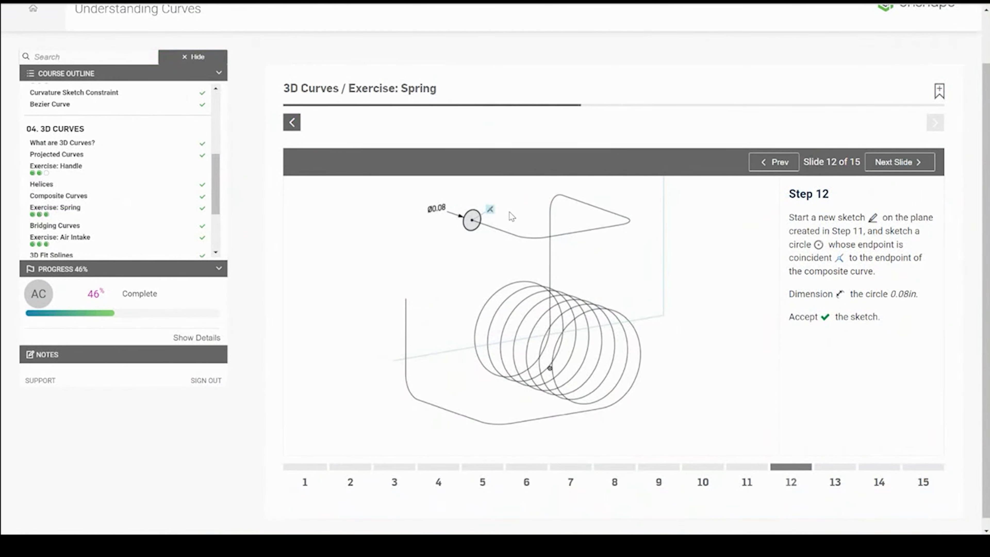
pyautogui.hotkey('alt', 'Tab')
pyautogui.click(508, 208)
pyautogui.write('.08')
pyautogui.press('Return')
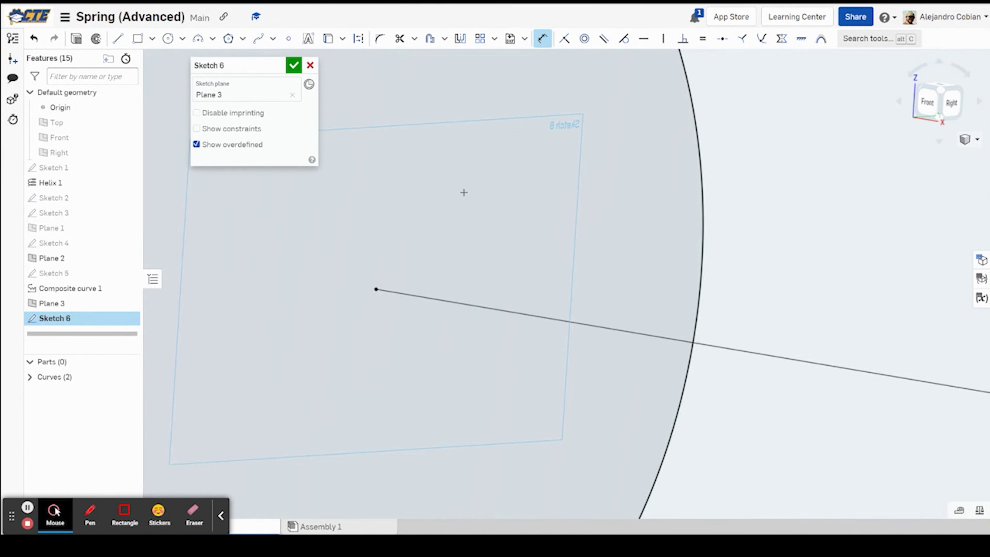
# Step: Accept Sketch 6 and advance the course to Step 13
pyautogui.scroll(-8, 464, 193)
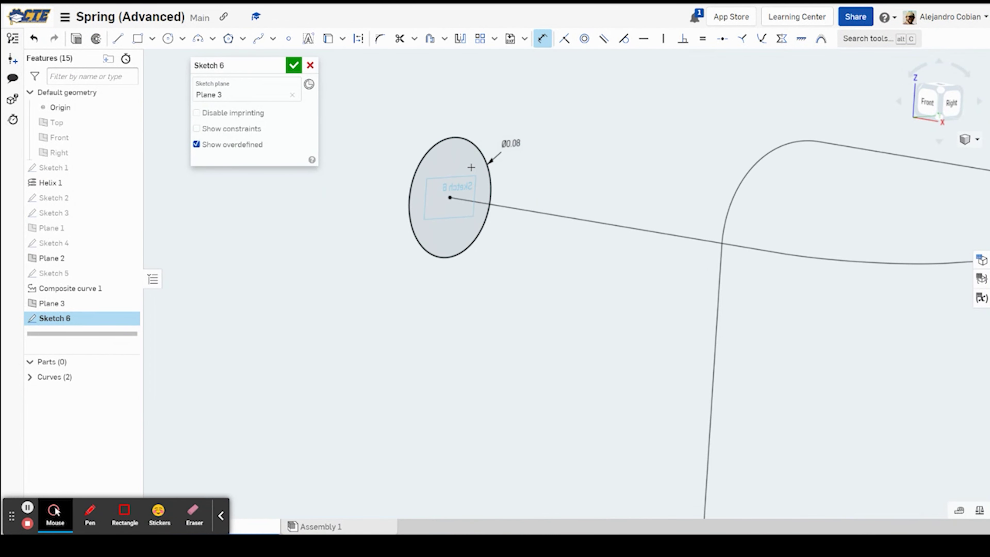
pyautogui.click(294, 66)
pyautogui.hotkey('alt', 'Tab')
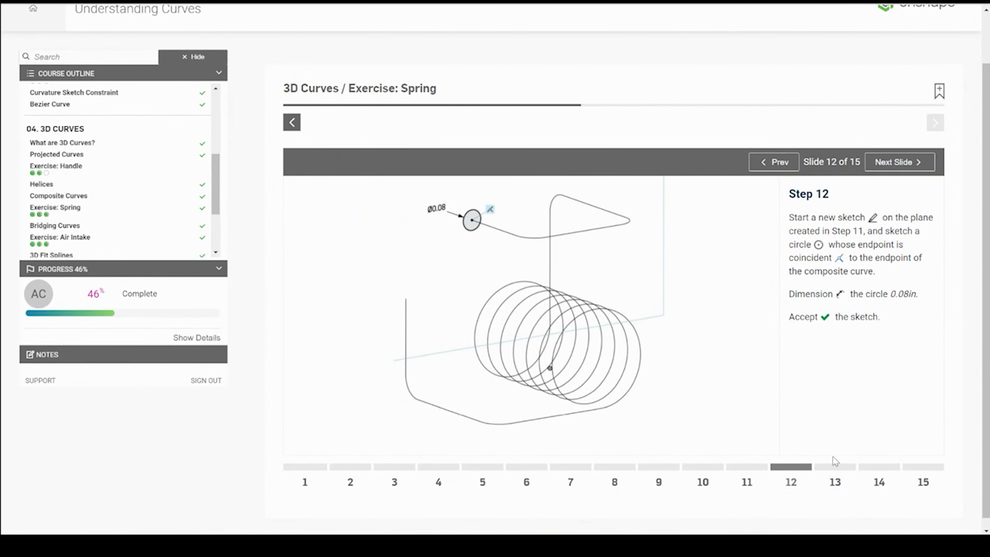
pyautogui.click(835, 465)
pyautogui.hotkey('alt', 'Tab')
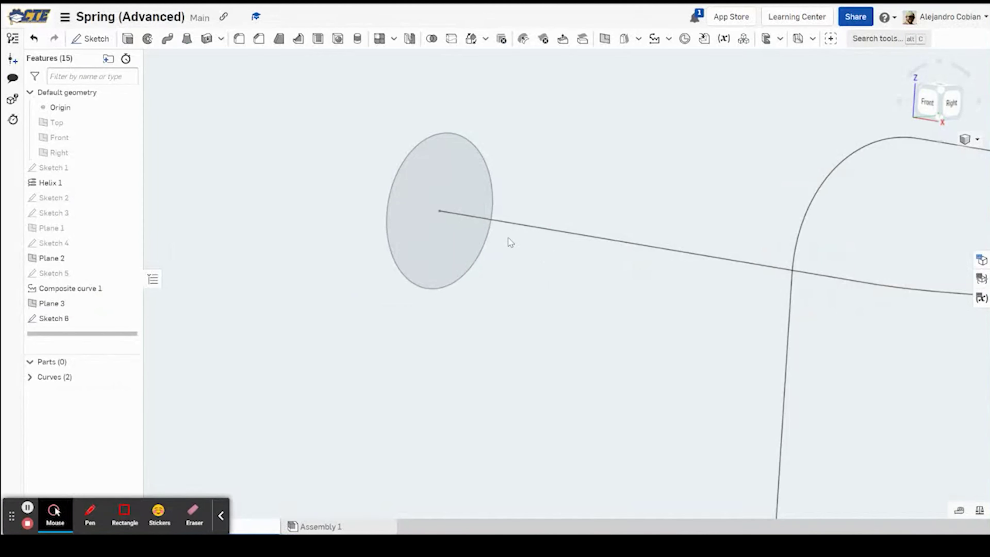
# Step: Sweep the Ø0.08 circle along Curve 2 into solid Part 1, hiding Curve 1
pyautogui.scroll(-5, 508, 238)
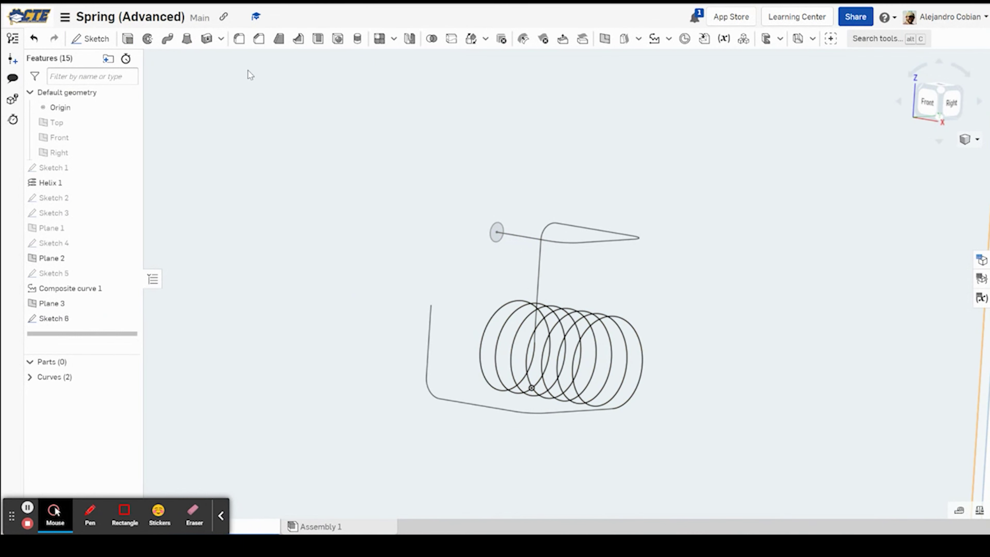
pyautogui.click(168, 38)
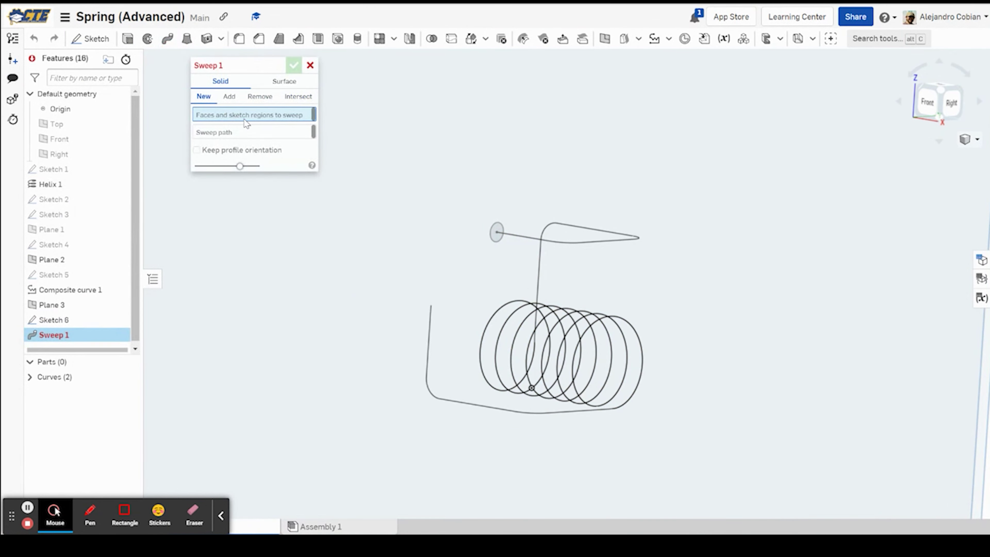
pyautogui.scroll(1, 506, 211)
pyautogui.click(495, 237)
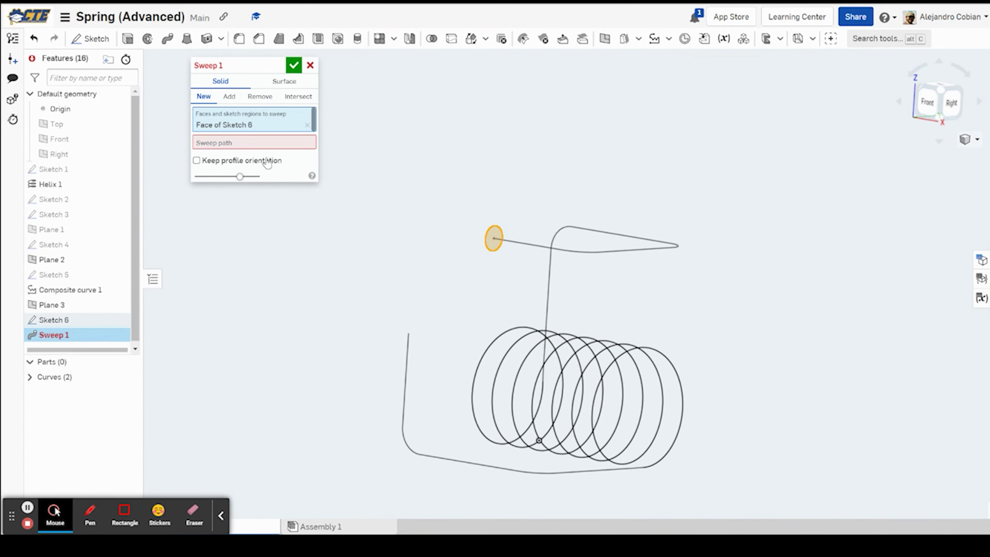
pyautogui.click(582, 250)
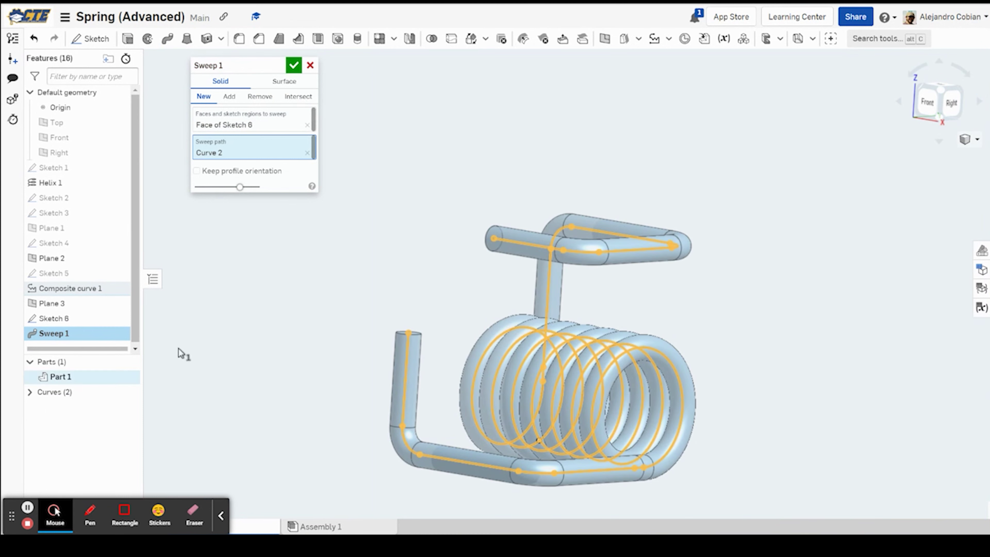
pyautogui.click(30, 392)
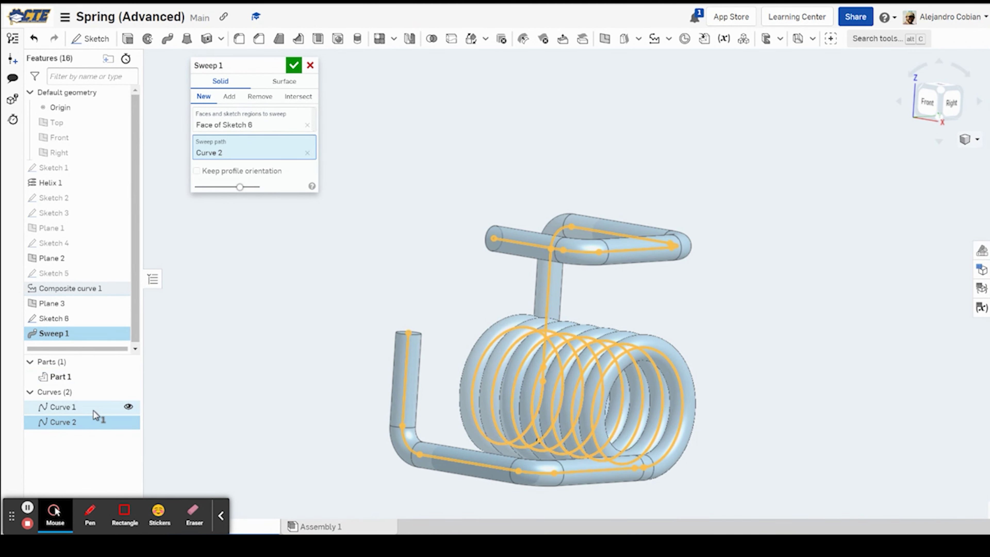
pyautogui.click(128, 407)
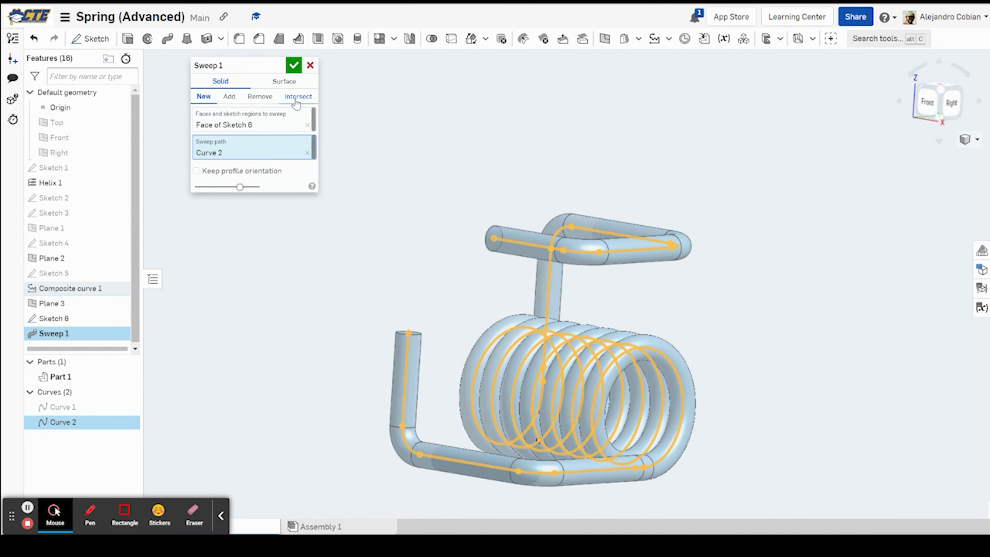
pyautogui.click(293, 66)
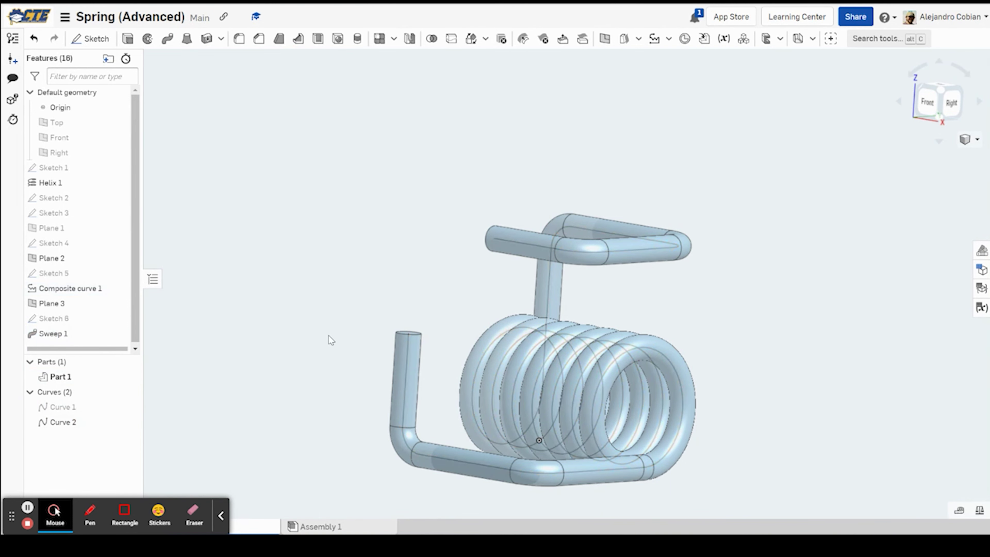
# Step: Rename Part 1 to 'Spring'
pyautogui.moveTo(327, 338); pyautogui.dragTo(303, 354, button='right')
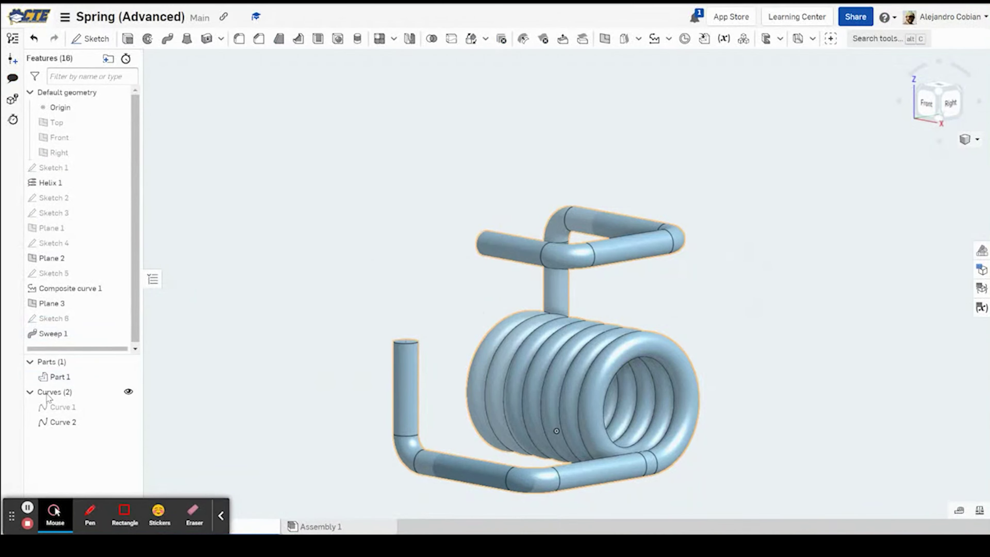
pyautogui.rightClick(74, 378)
pyautogui.click(123, 187)
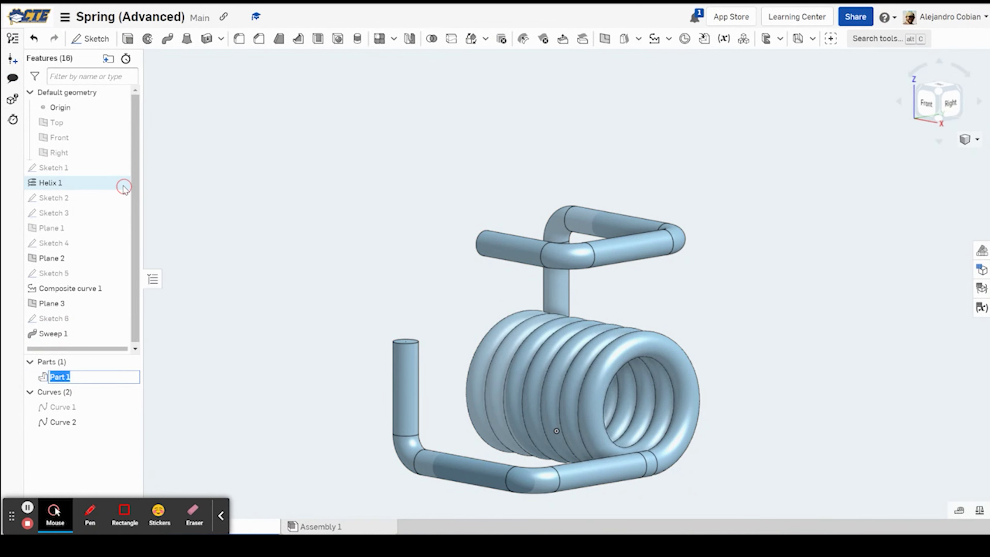
pyautogui.write('Spring')
pyautogui.press('Return')
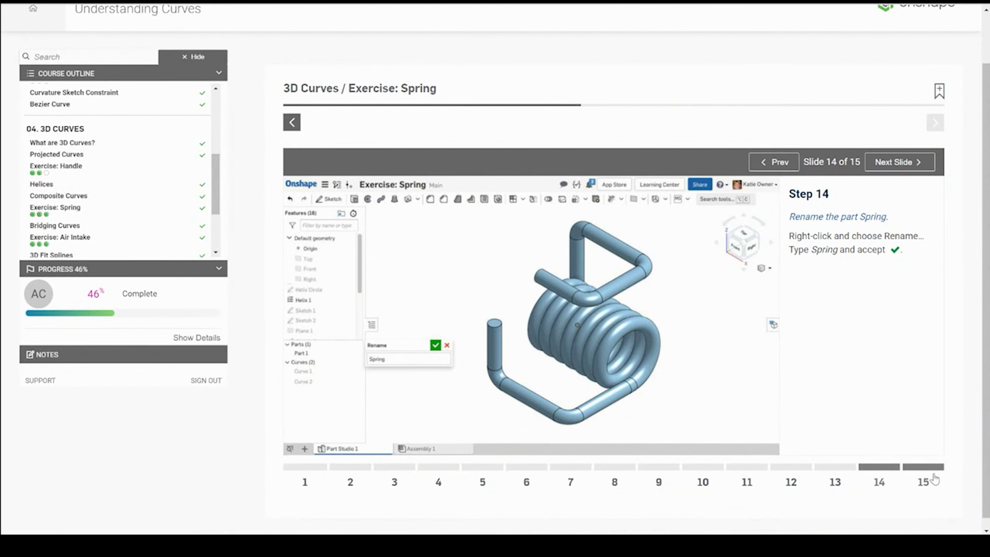
# Step: Open Mass properties and measure the Spring part
pyautogui.click(934, 477)
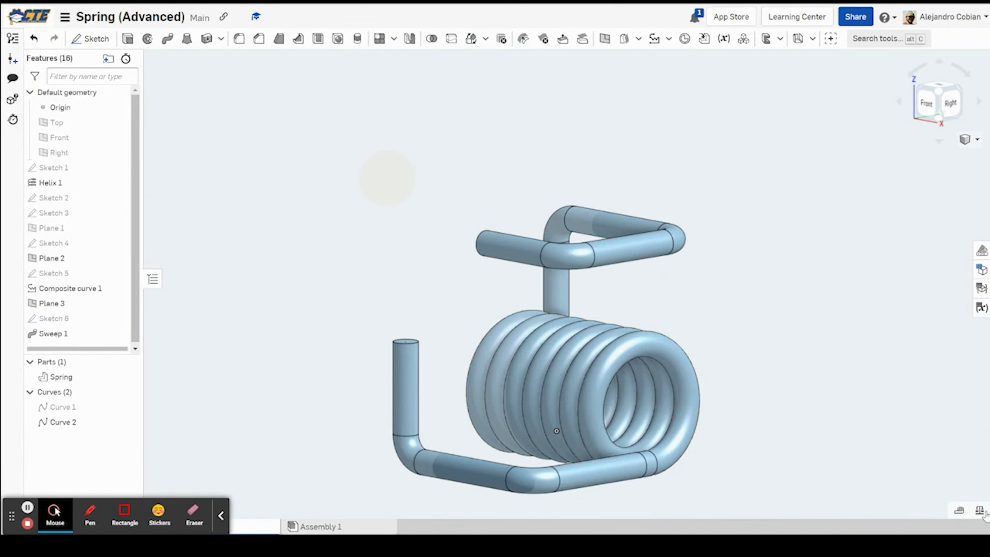
pyautogui.click(980, 511)
pyautogui.click(604, 355)
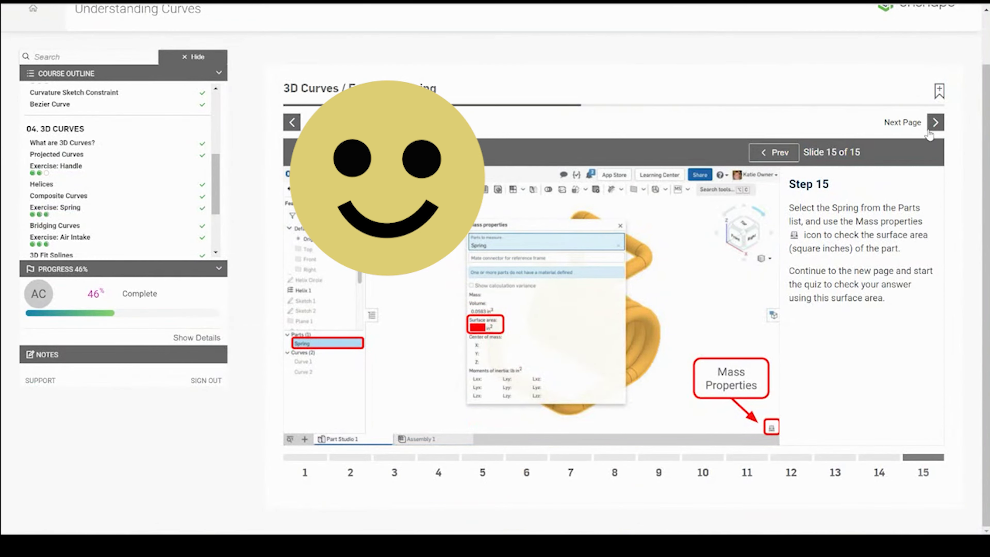
# Step: Begin the Exercise: Spring self-check and view the surface-area question
pyautogui.click(930, 135)
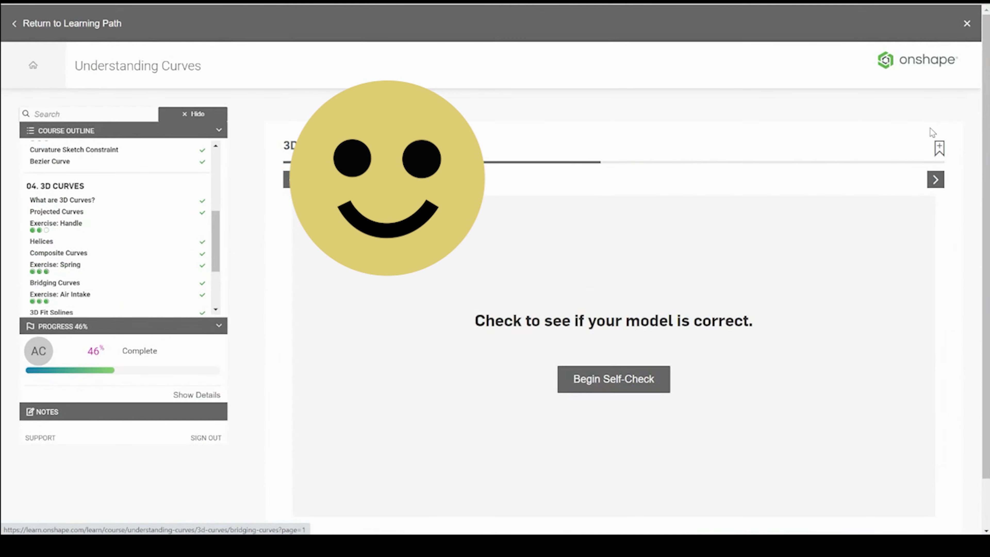
pyautogui.click(648, 372)
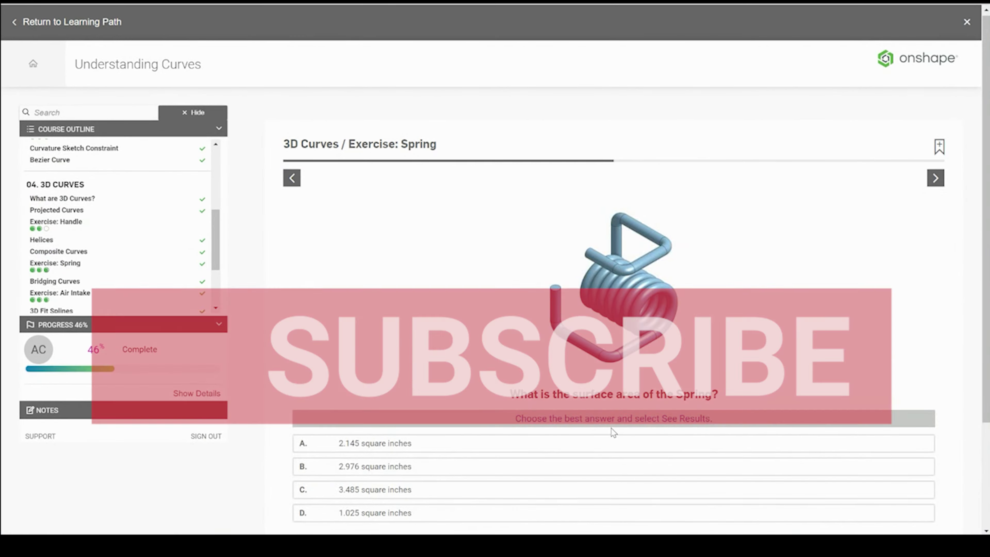
pyautogui.scroll(-3, 612, 428)
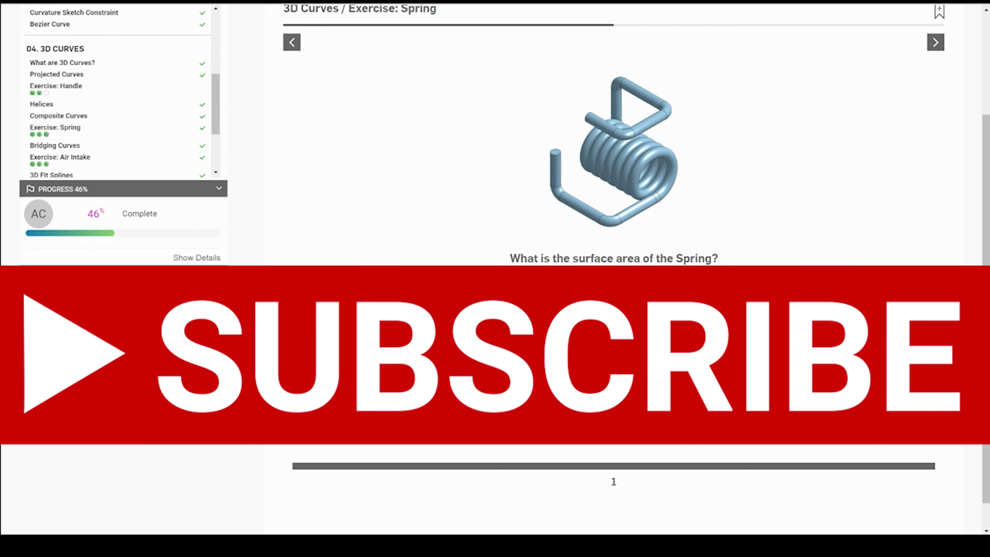
pyautogui.scroll(1, 611, 410)
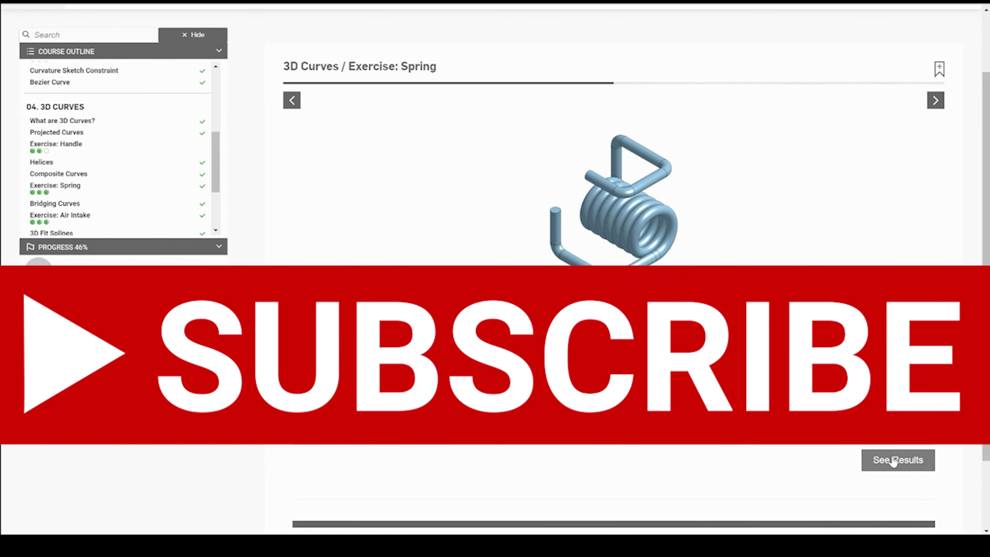